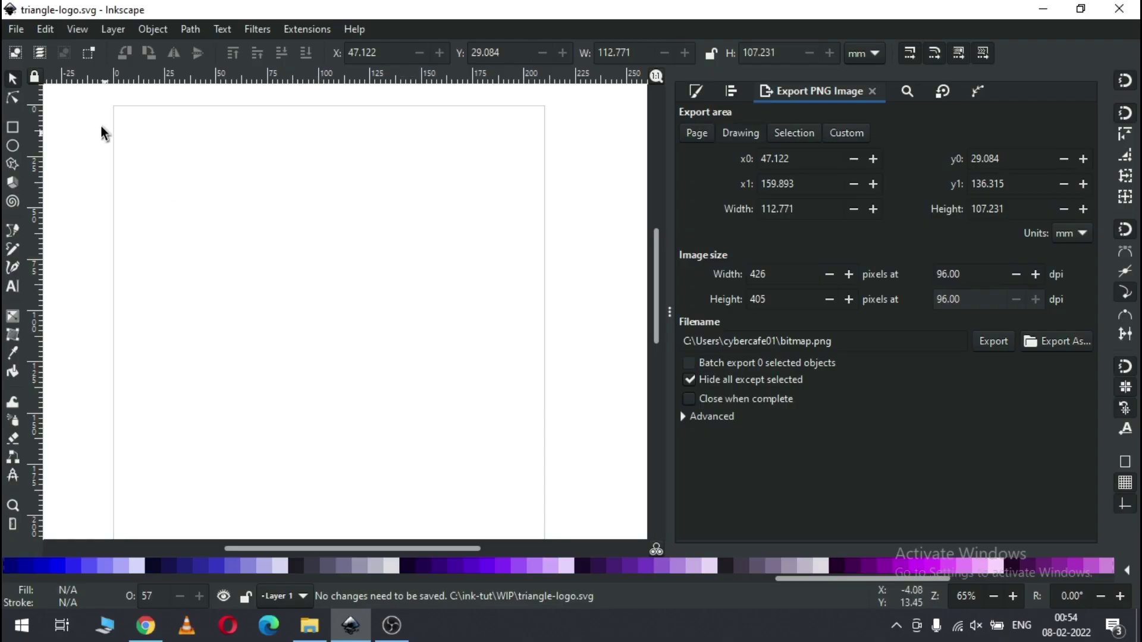
- Draw a purple three-cornered polygon with 0.160 rounding in the middle of the page, about 116 mm wide and high
left_click(14, 166)
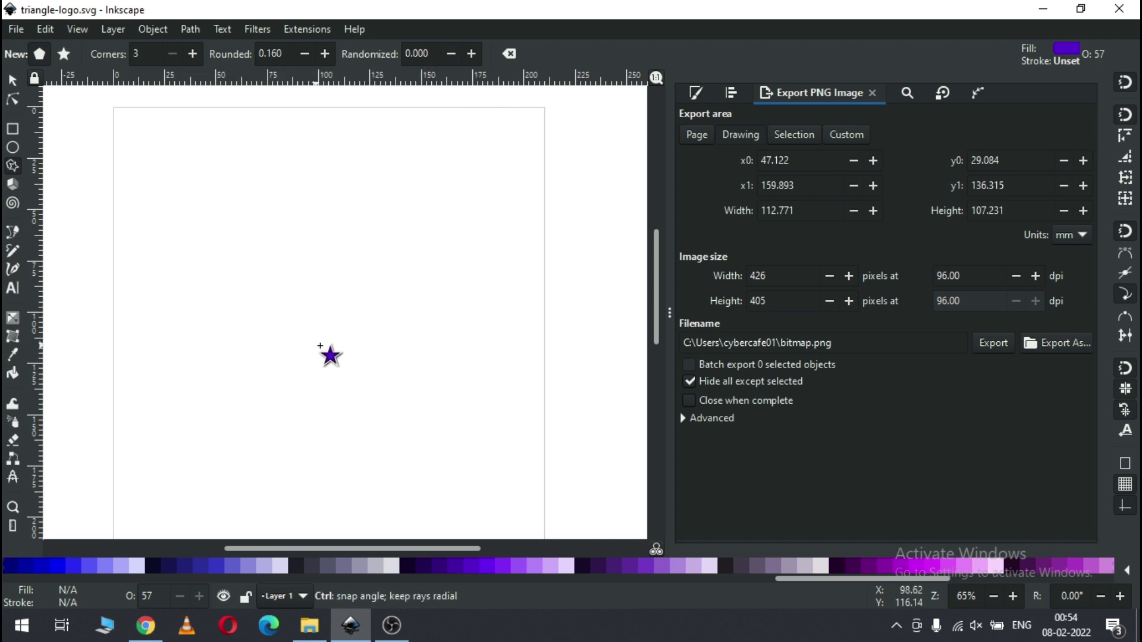
left_click_drag(321, 334, 427, 435)
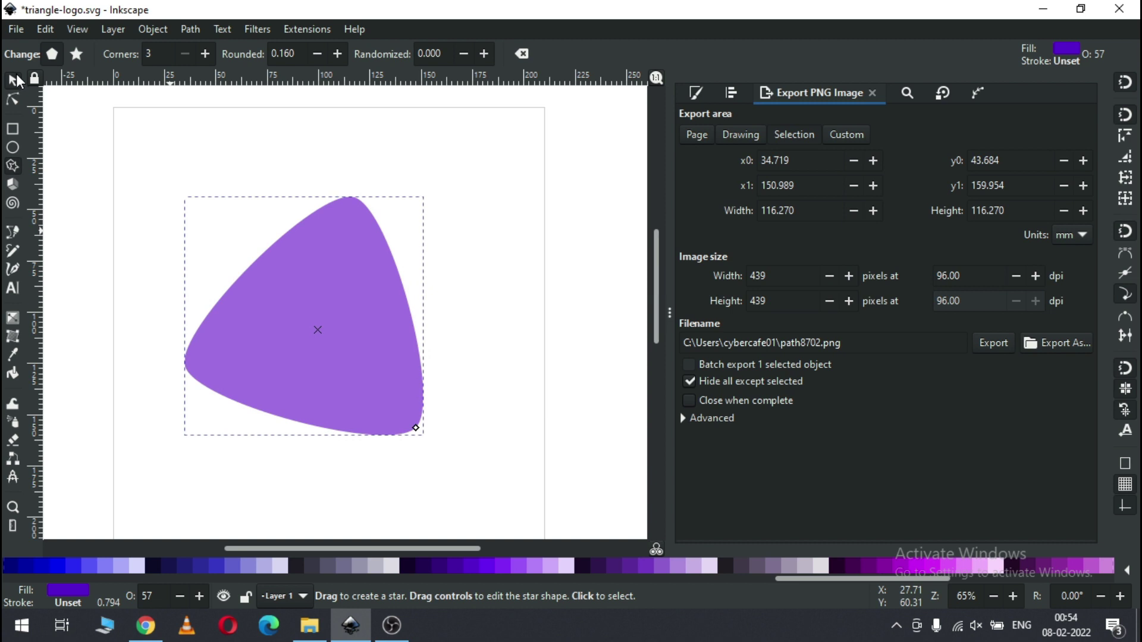
left_click(14, 80)
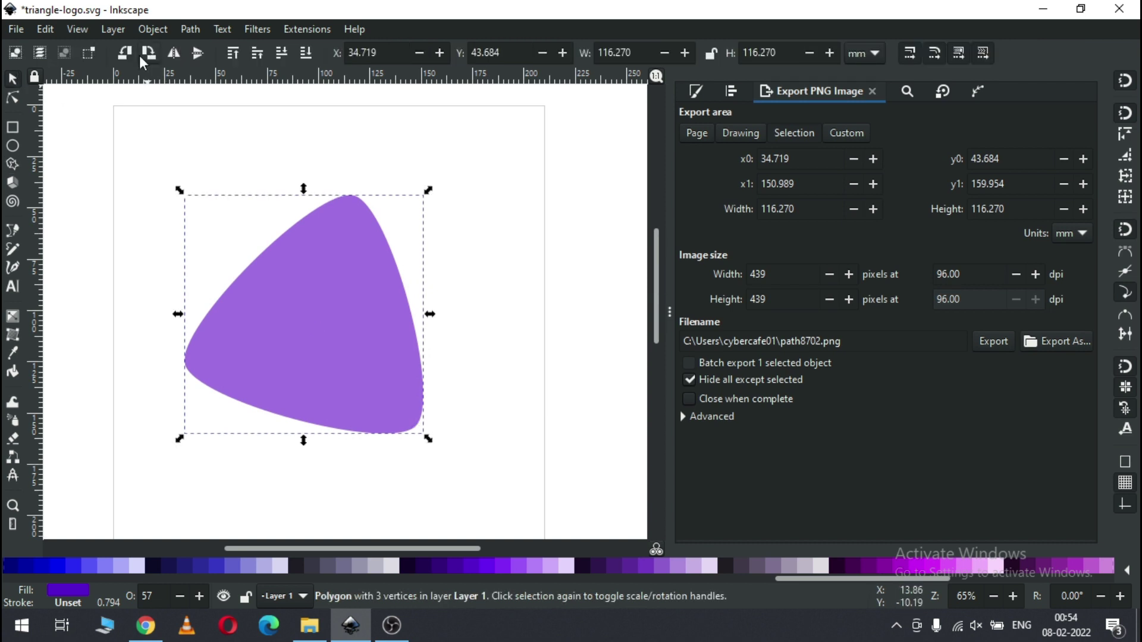
left_click(13, 165)
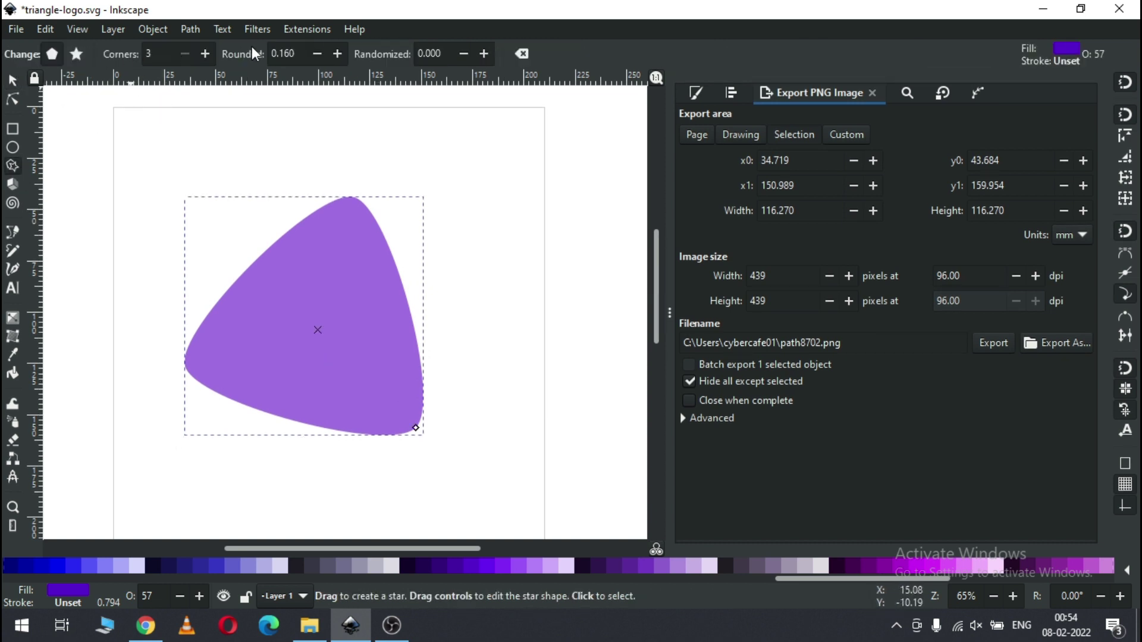
left_click(12, 80)
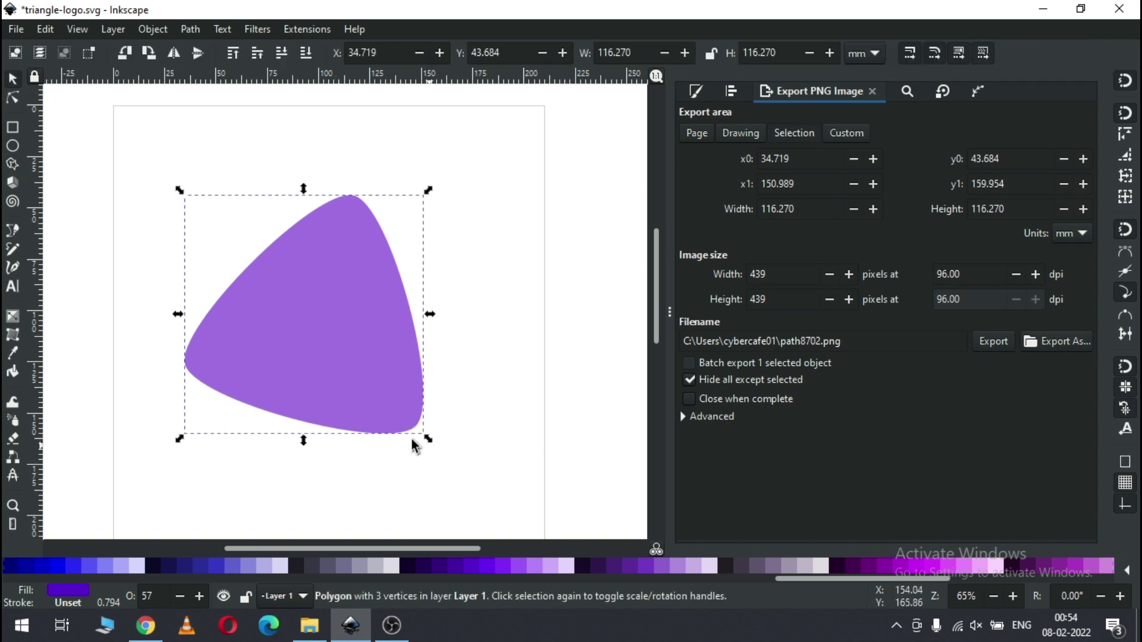
- Rotate the rounded triangle until its apex points straight up and convert it to a path
left_click(359, 375)
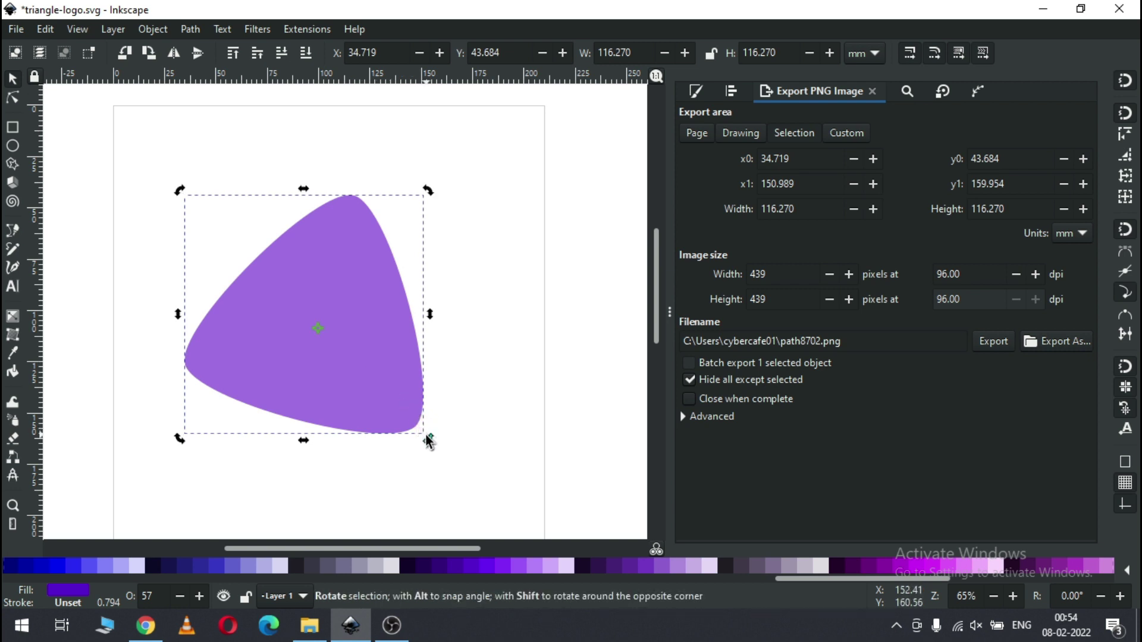
left_click_drag(429, 443, 453, 405)
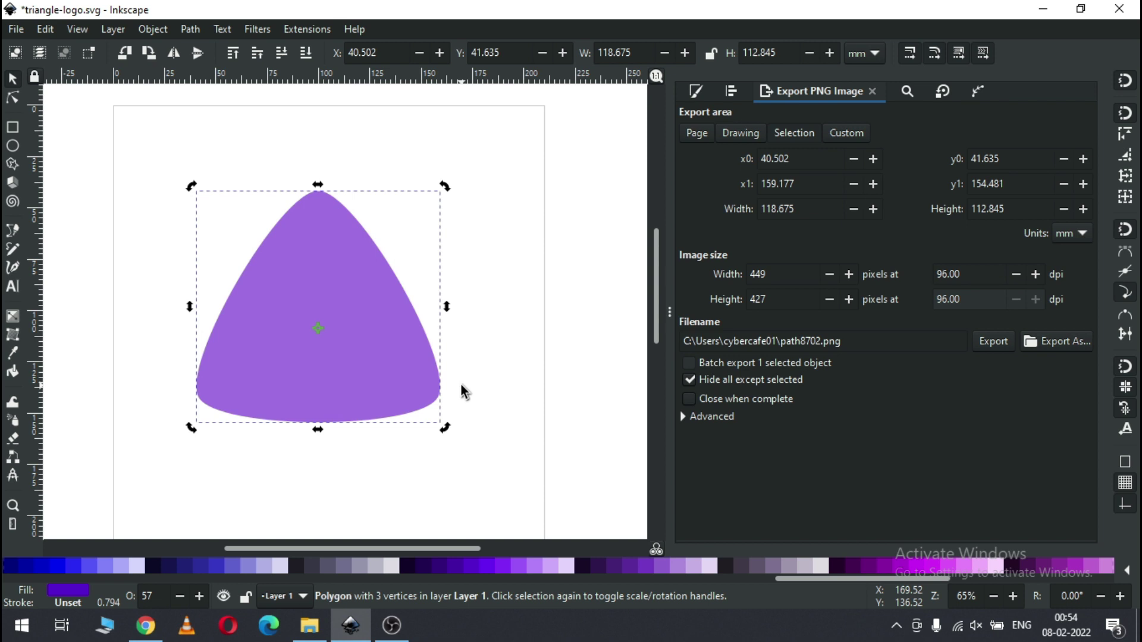
left_click(190, 30)
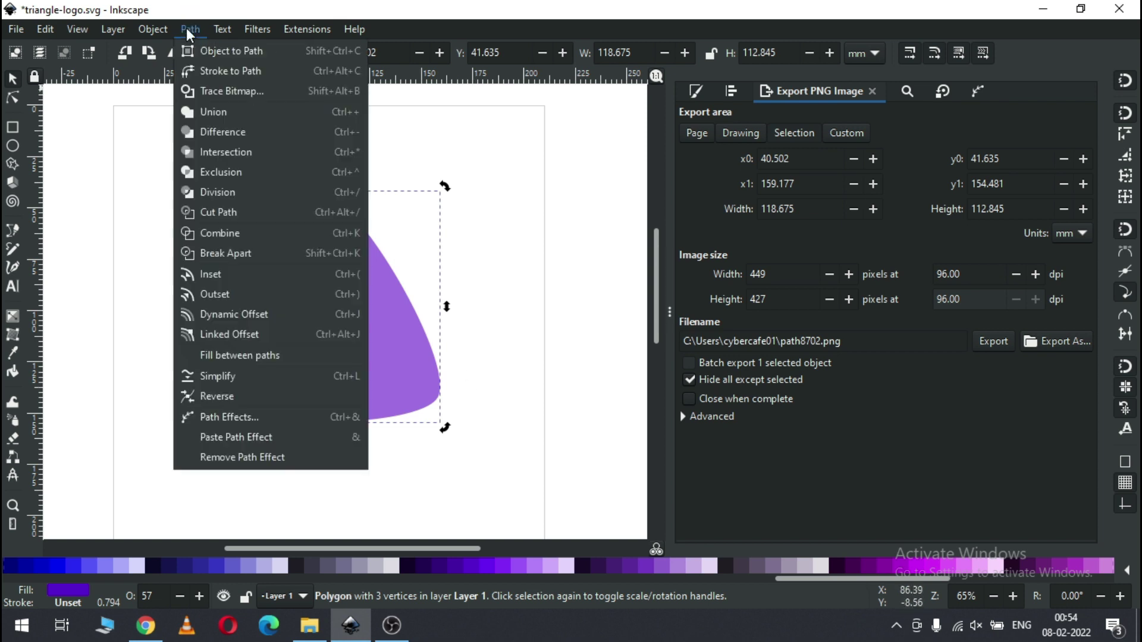
left_click(215, 52)
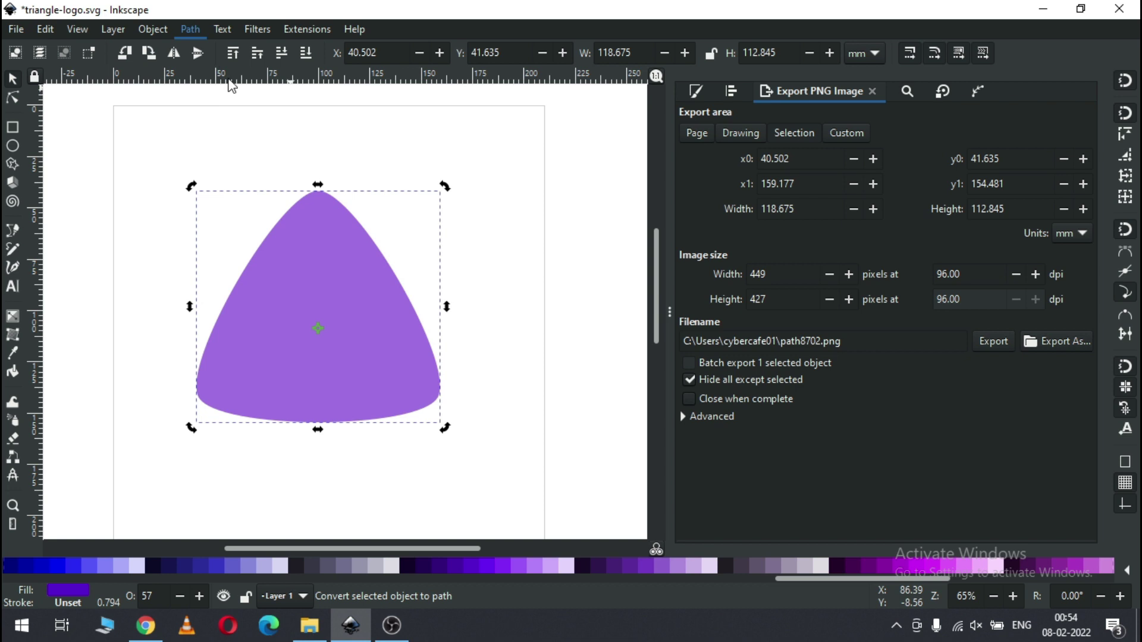
left_click(478, 290)
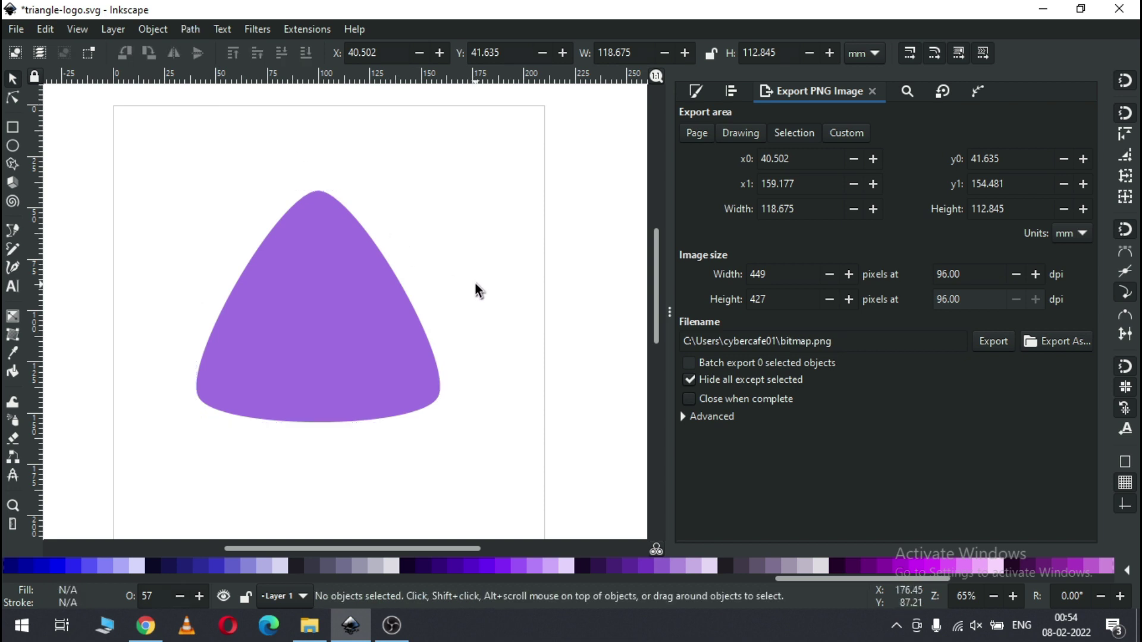
- Duplicate the triangle and move the copy about 58 mm right and 8 mm down, partly overlapping the original
left_click(360, 295)
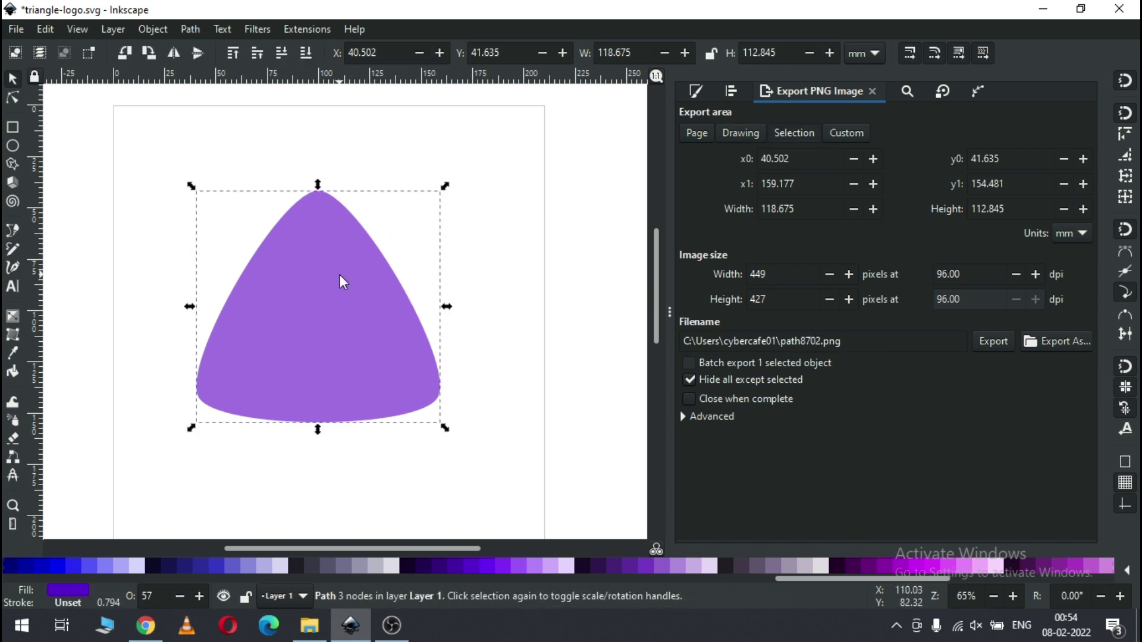
right_click(342, 287)
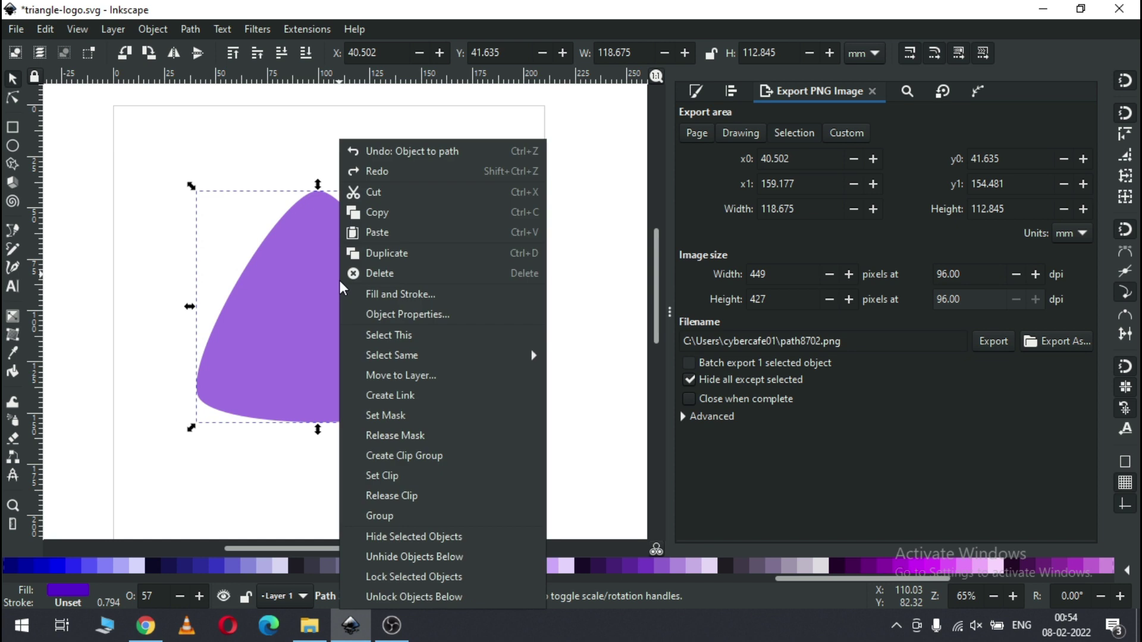
left_click(405, 266)
left_click_drag(301, 327, 424, 350)
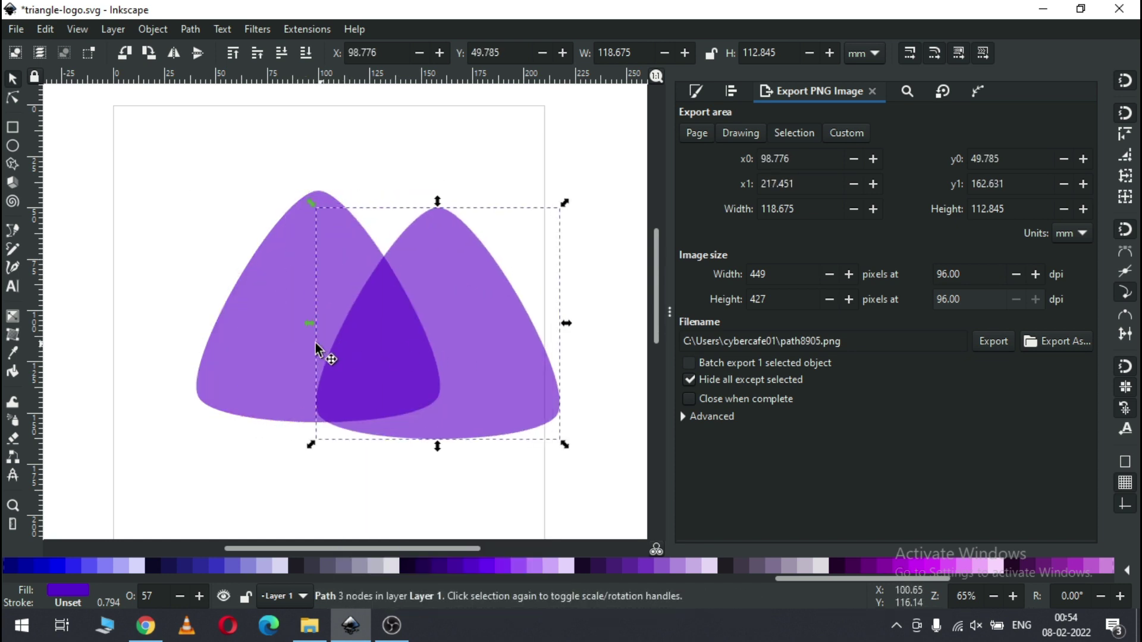
- Fill the original triangle with pale lavender and lock it against selection
left_click(266, 352)
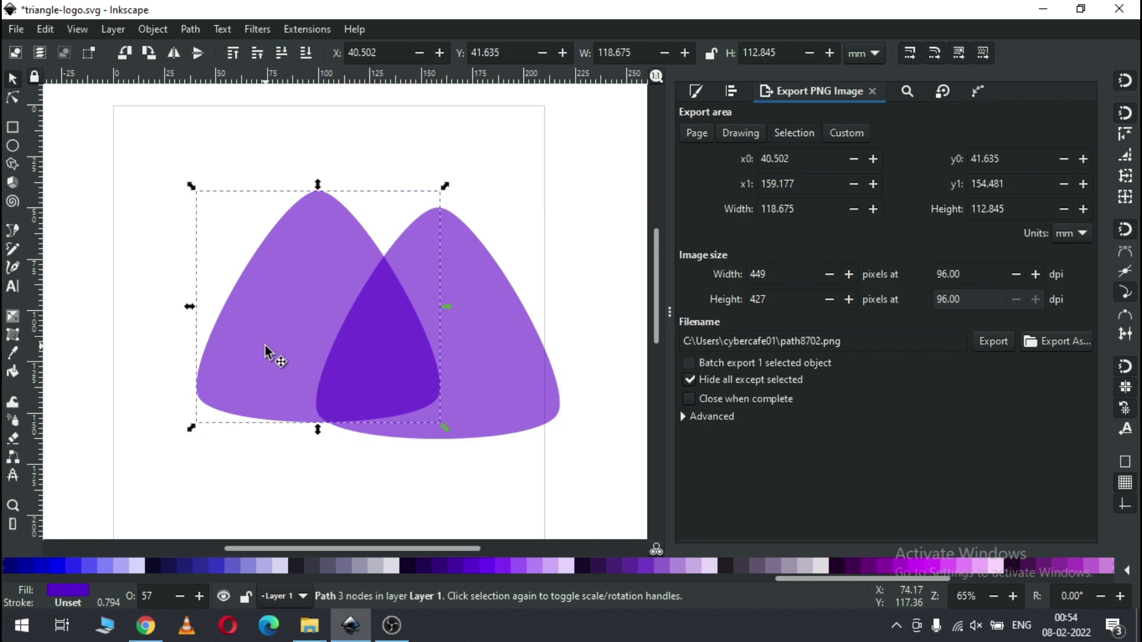
left_click(268, 567)
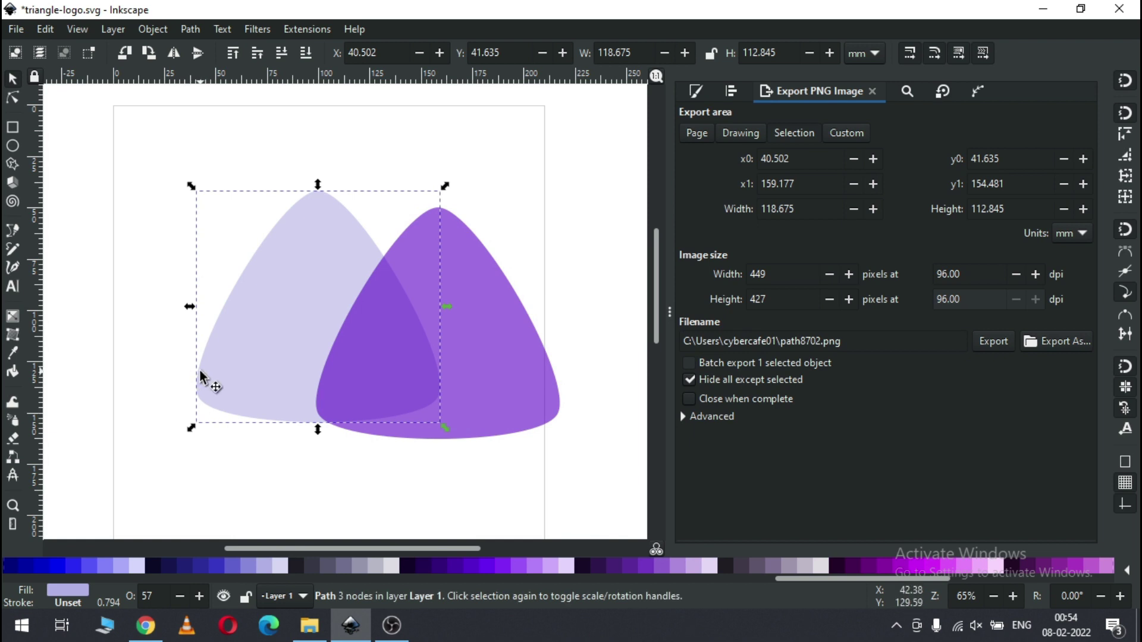
right_click(250, 296)
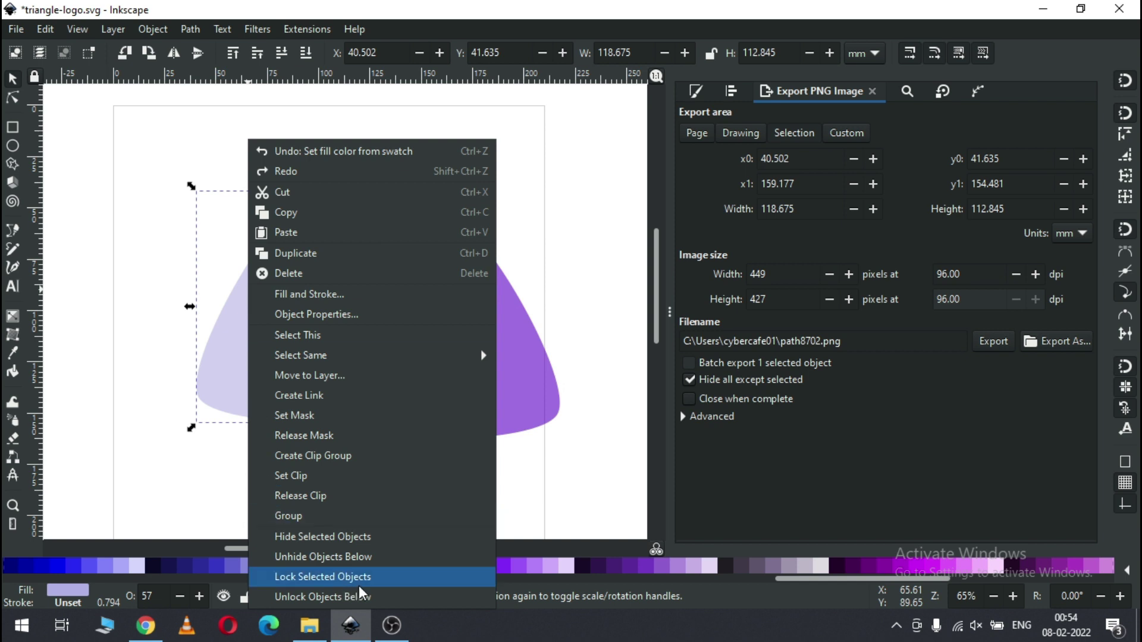
left_click(376, 577)
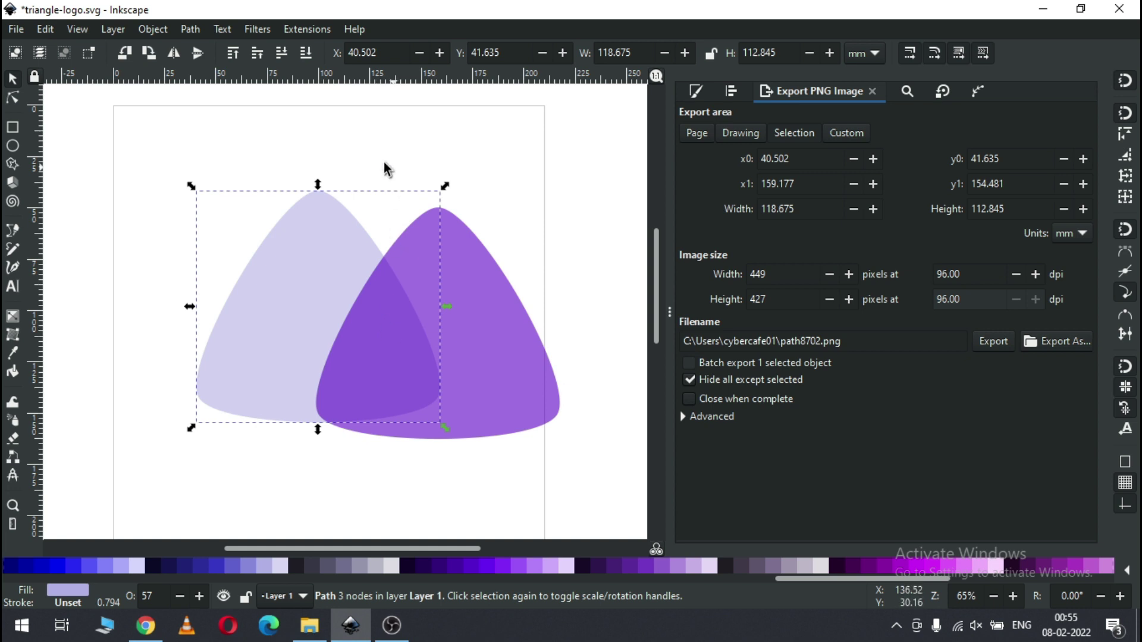
left_click(305, 249)
left_click_drag(326, 250, 294, 300)
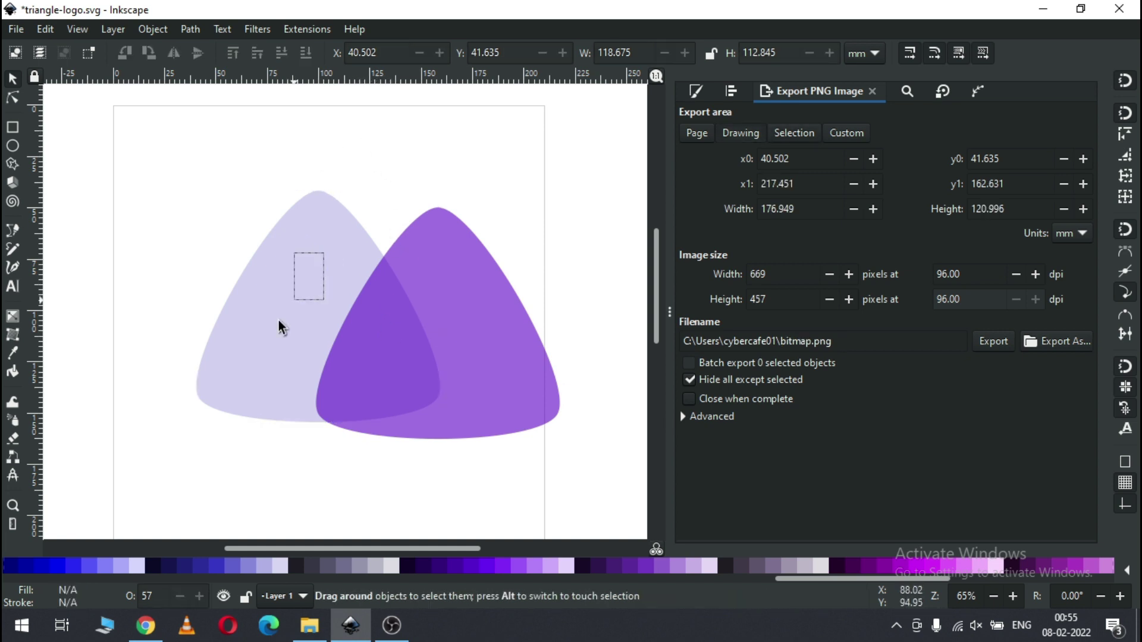
- With snapping on, move the purple triangle exactly onto the locked lavender one and save the document
left_click(475, 296)
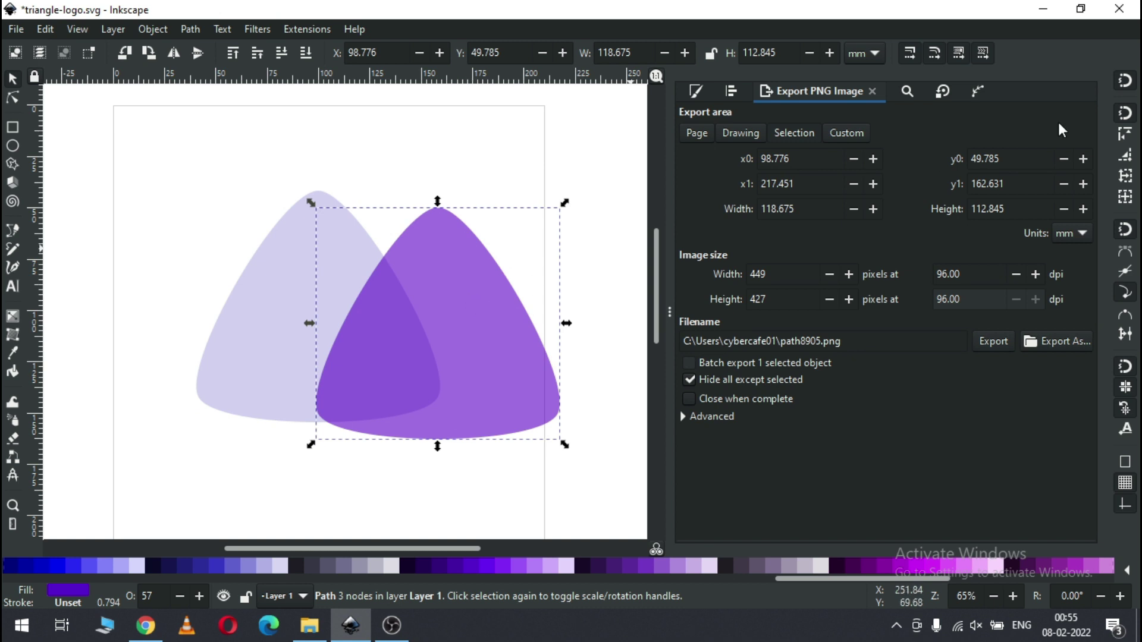
left_click(1122, 83)
left_click(1122, 83)
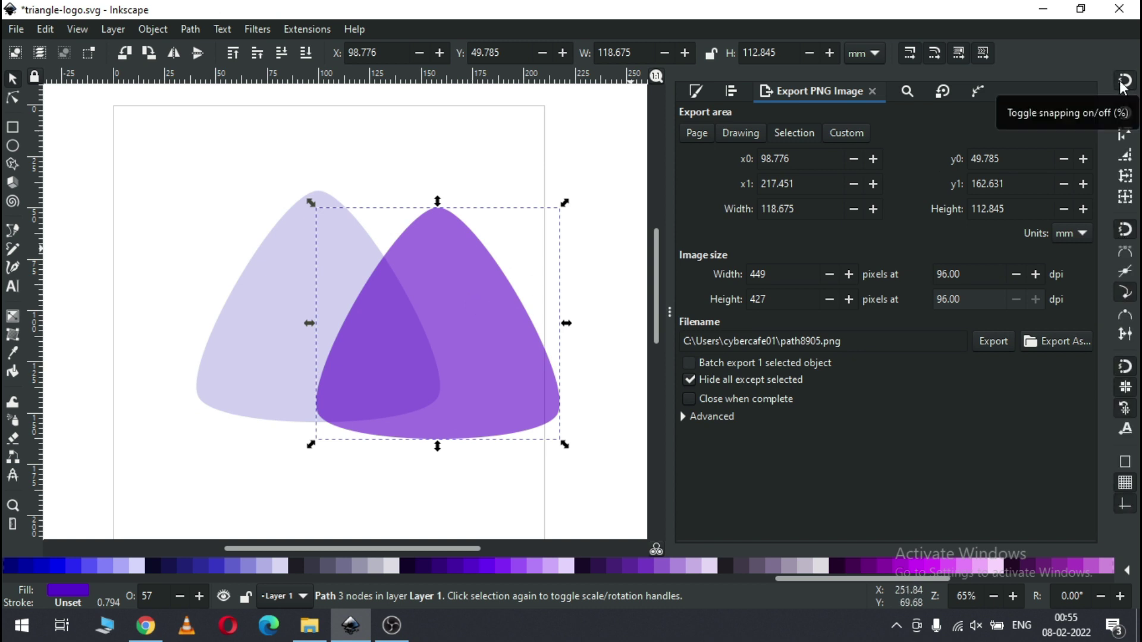
left_click_drag(353, 254, 320, 253)
key("Escape")
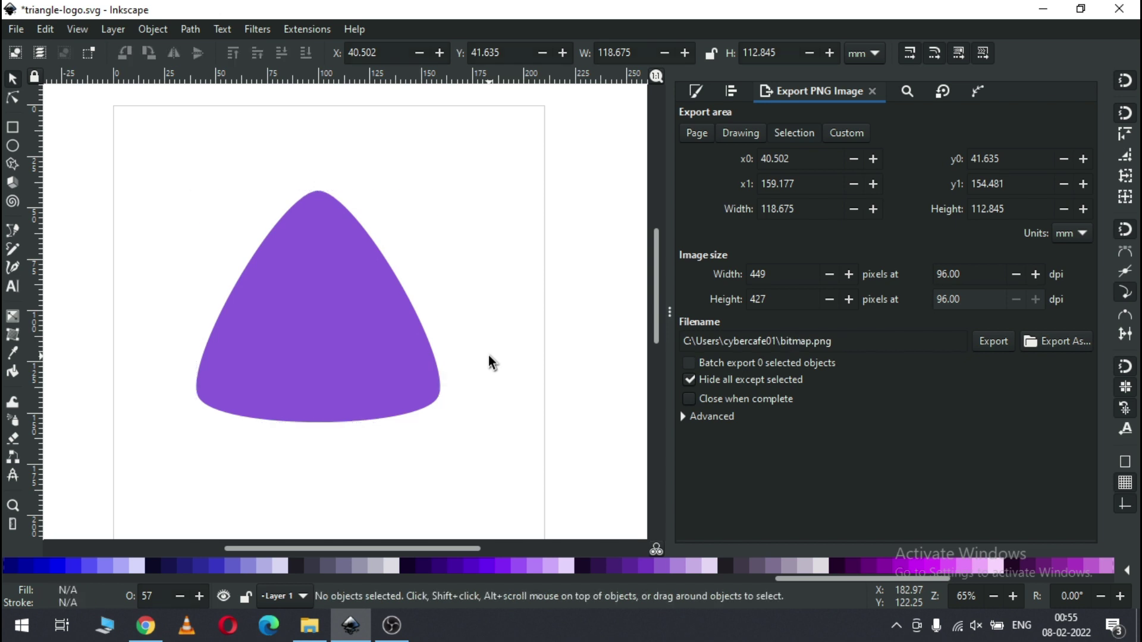
key("ctrl+s")
- Duplicate the purple triangle and offset the copy about 18 mm down and 5 mm right
key("z")
left_click_drag(148, 163, 511, 440)
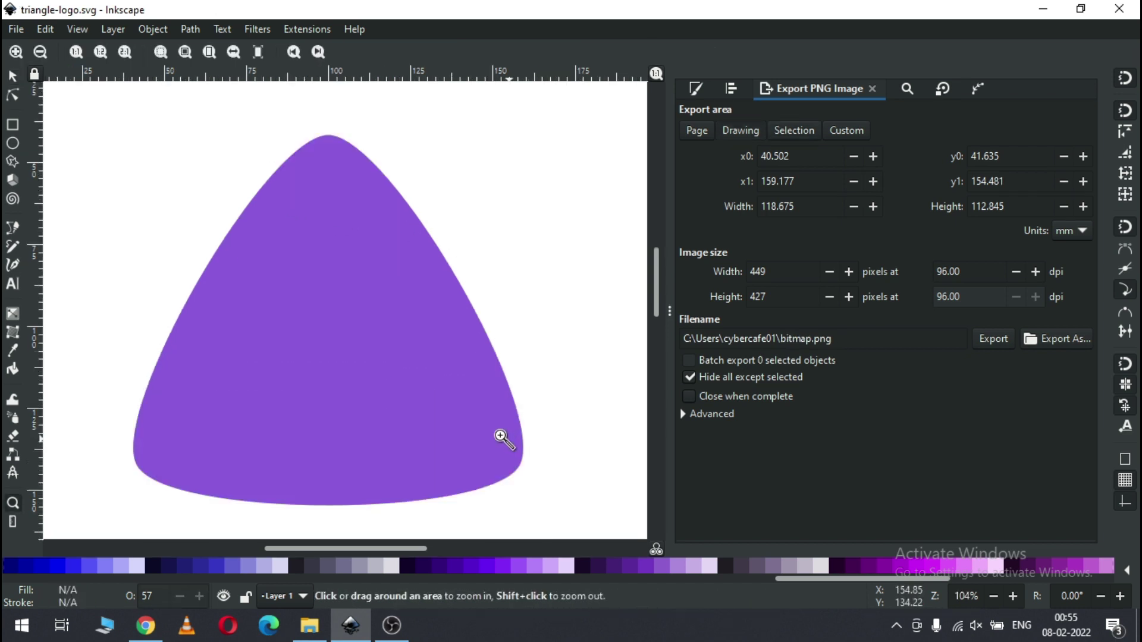
left_click(14, 81)
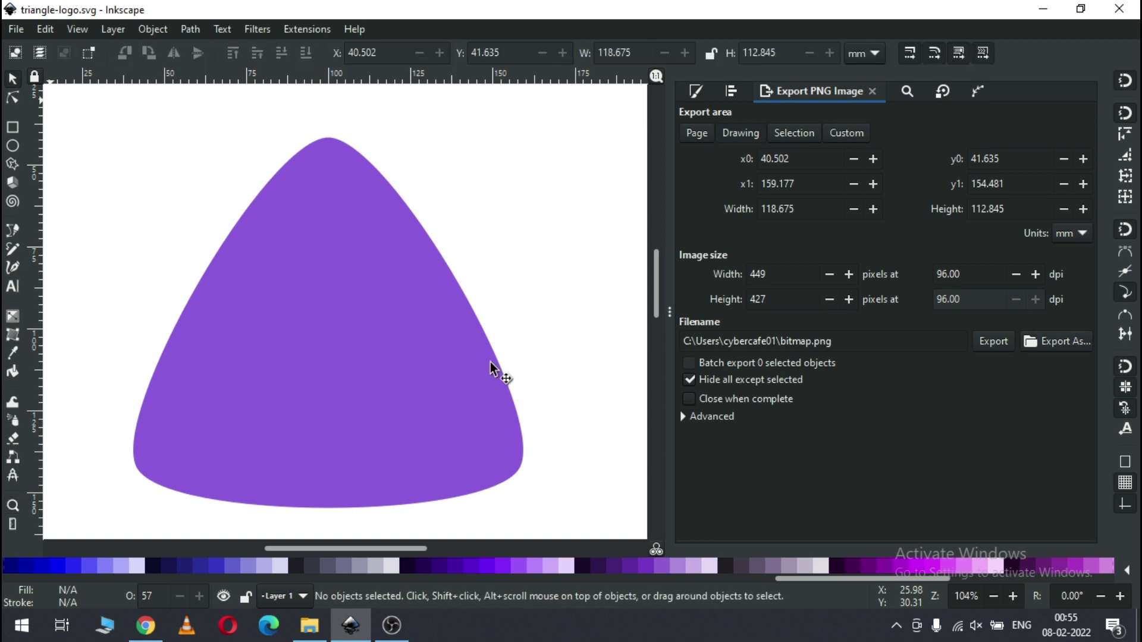
left_click(377, 364)
right_click(376, 364)
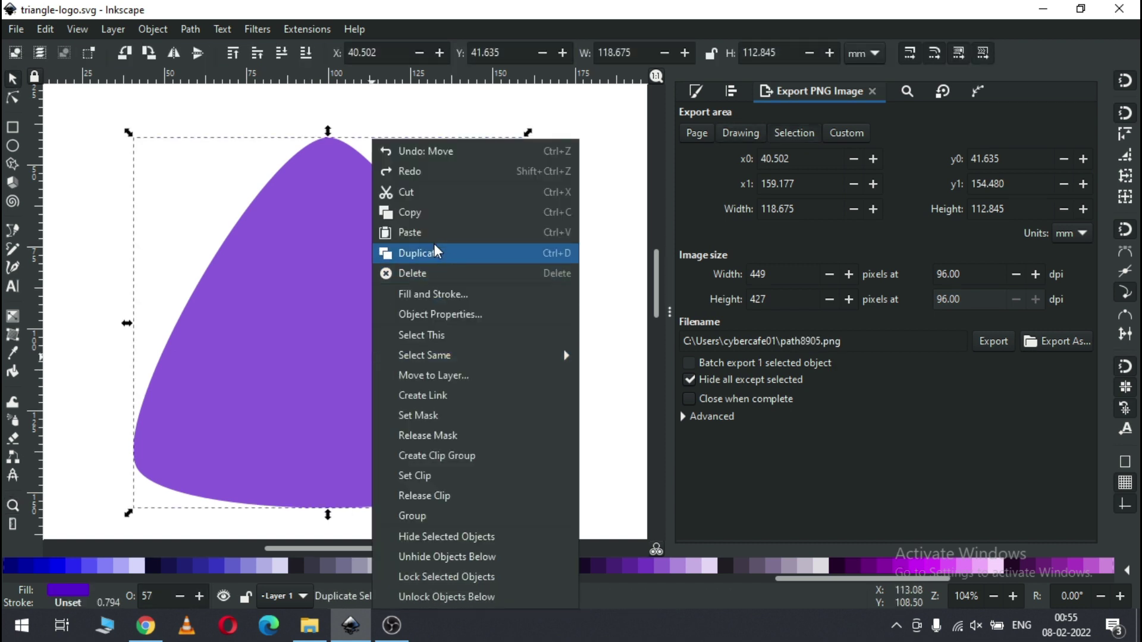
left_click(436, 263)
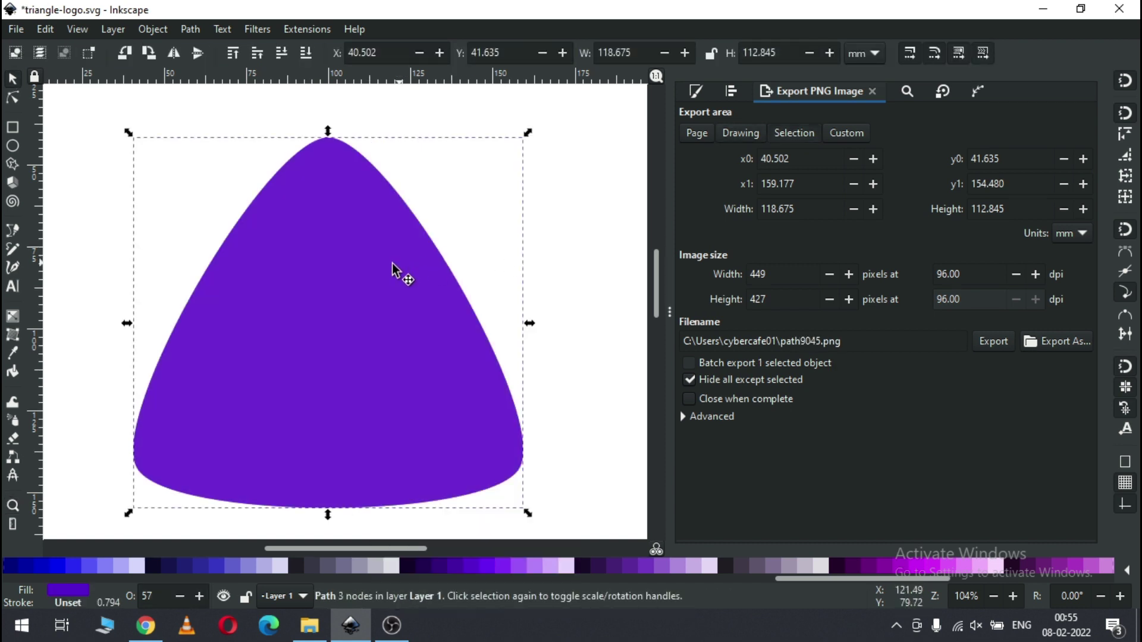
left_click_drag(345, 271, 364, 337)
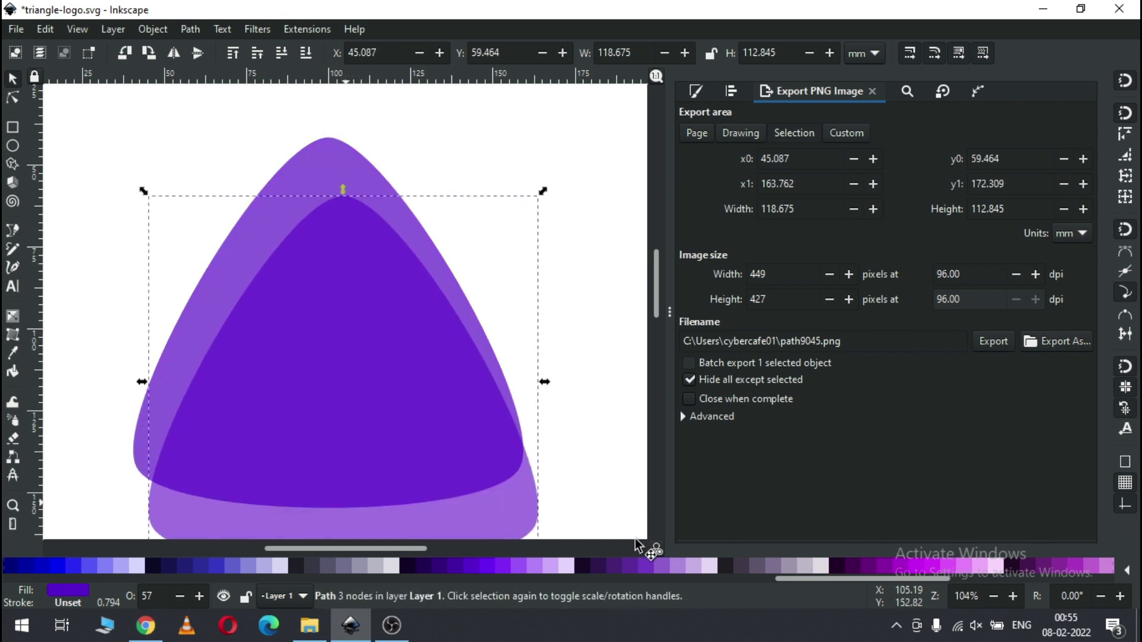
- Fill the offset copy with a near-black colour and scale it down about its centre to about 94 × 89 mm
left_click(923, 573)
left_click_drag(659, 277, 662, 284)
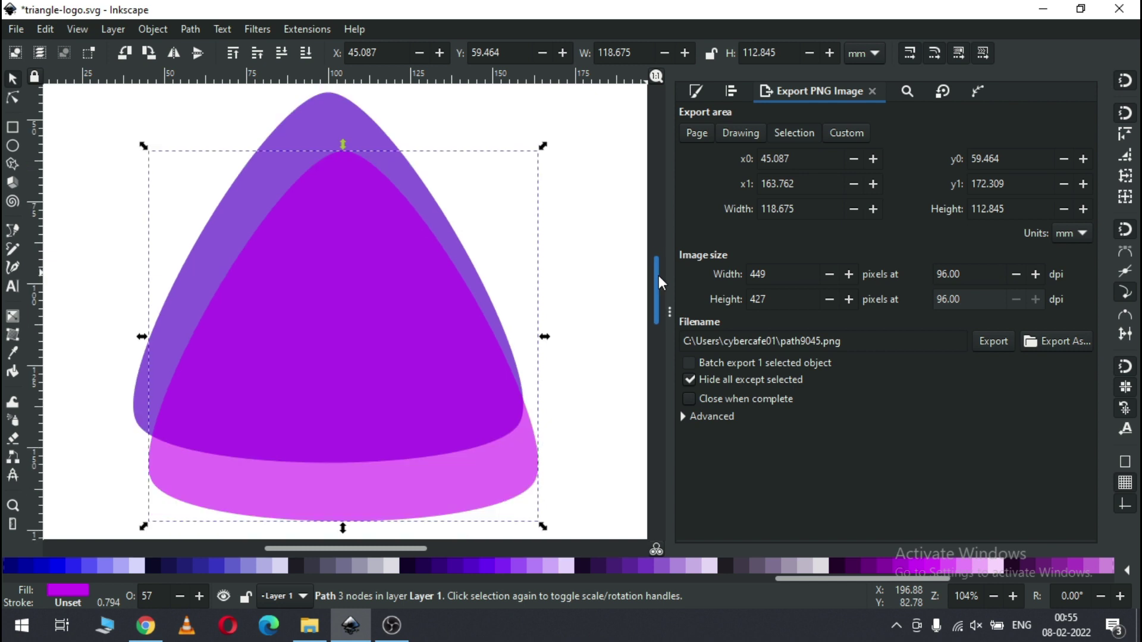
left_click(295, 572)
left_click_drag(544, 148, 523, 202)
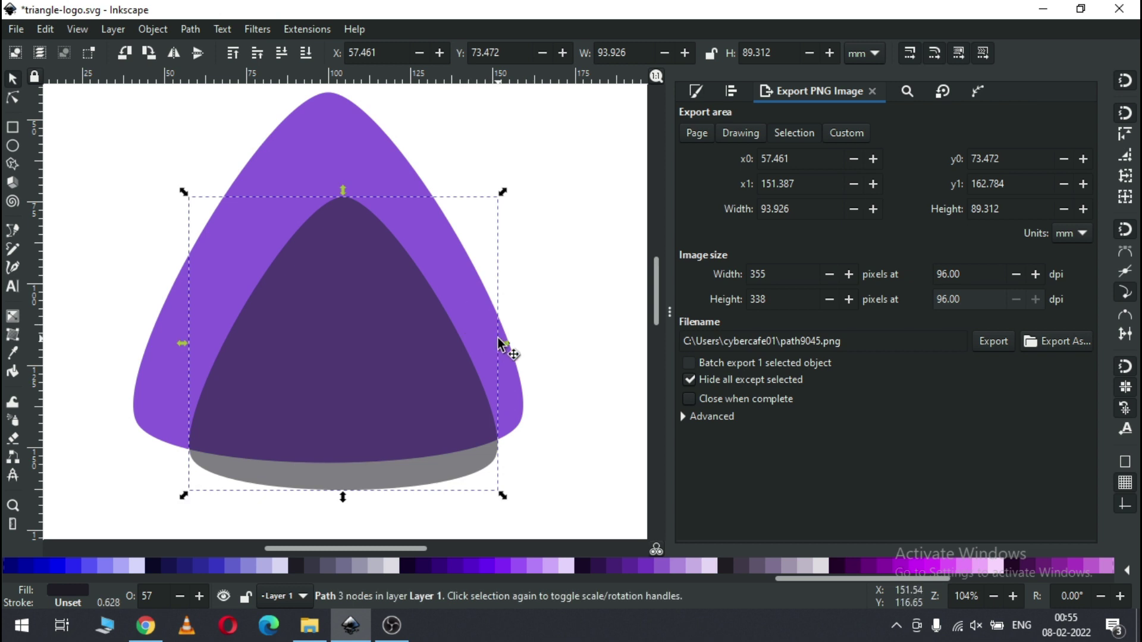
- Stretch the dark triangle to the right until it is about 110 mm wide and extends past the purple triangle
left_click_drag(511, 355, 528, 355)
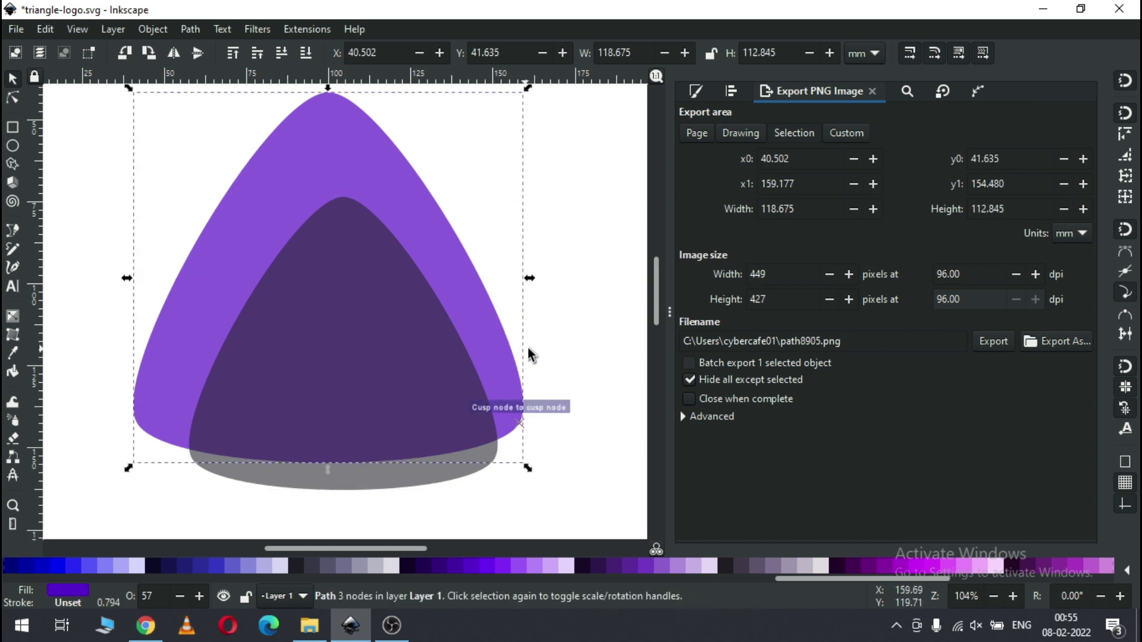
left_click(454, 487)
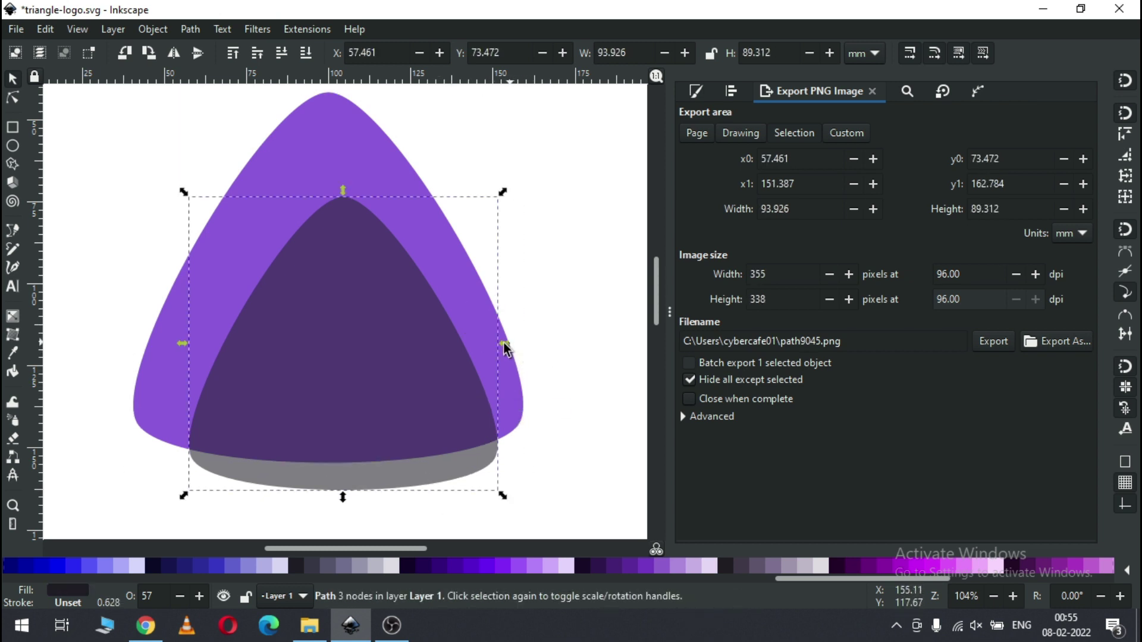
left_click_drag(515, 344, 555, 343)
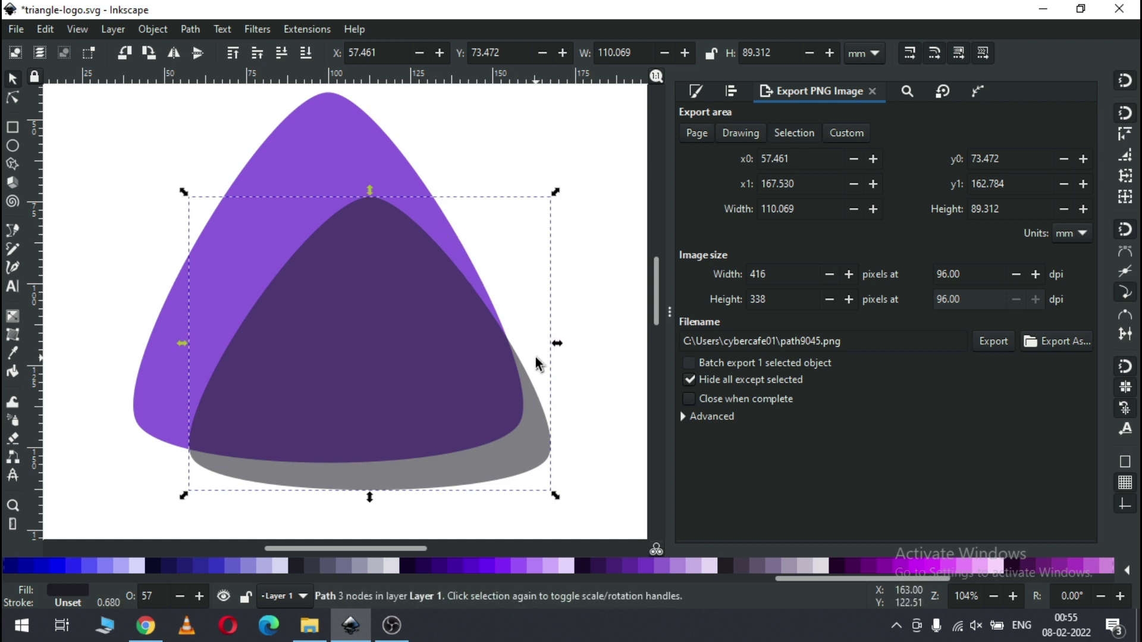
- Subtract the dark triangle from the purple one with Difference, then clear the selection
left_click(337, 151, "shift")
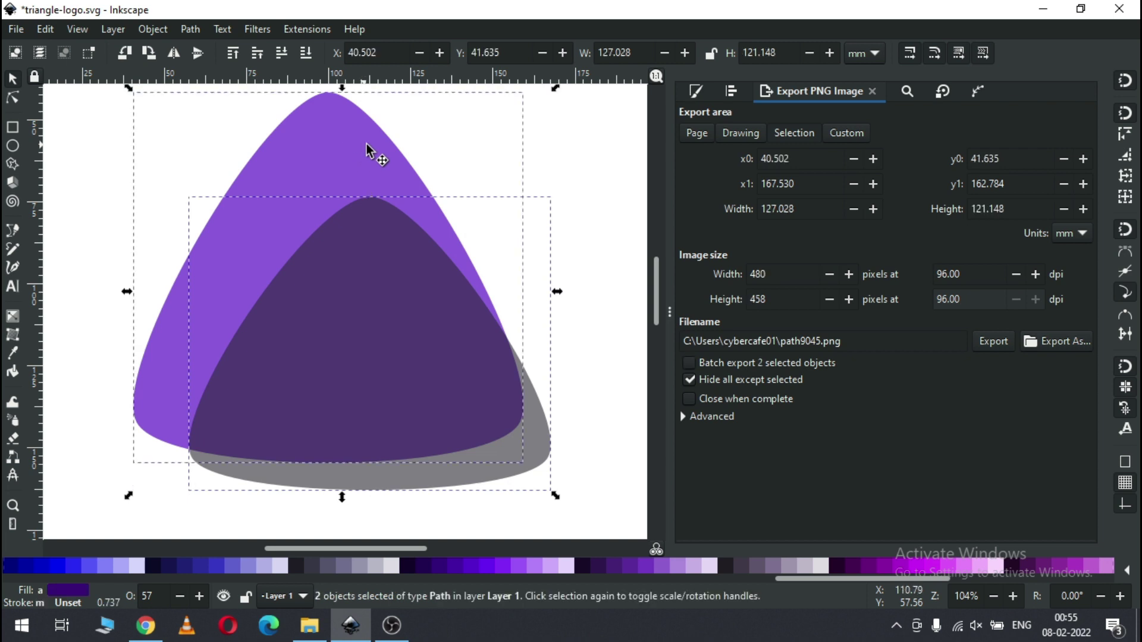
left_click(190, 30)
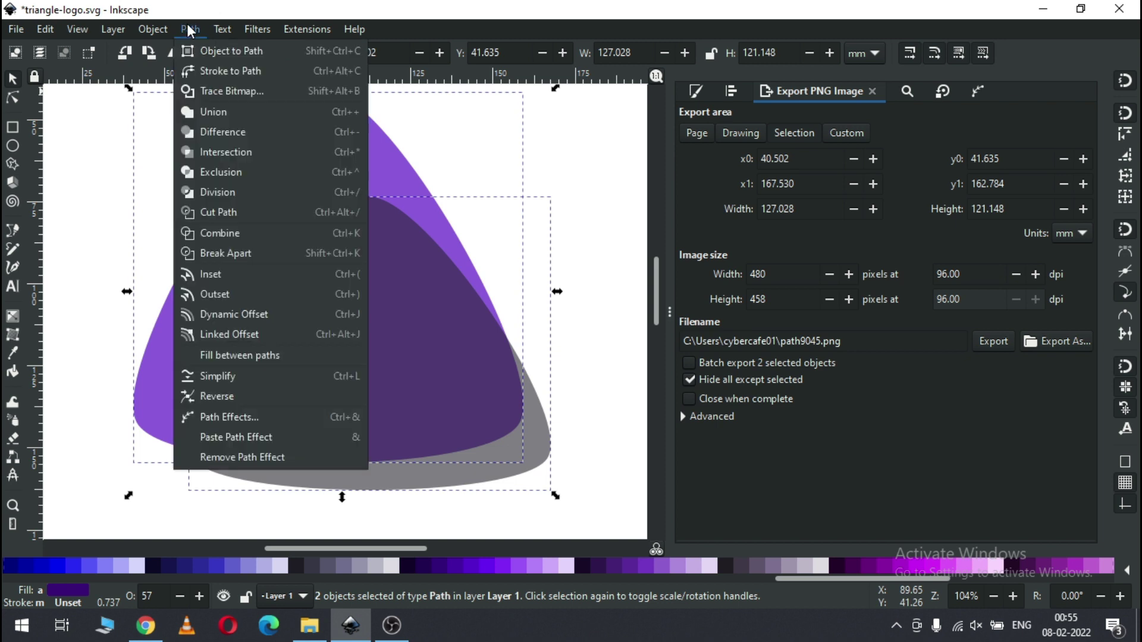
left_click(208, 141)
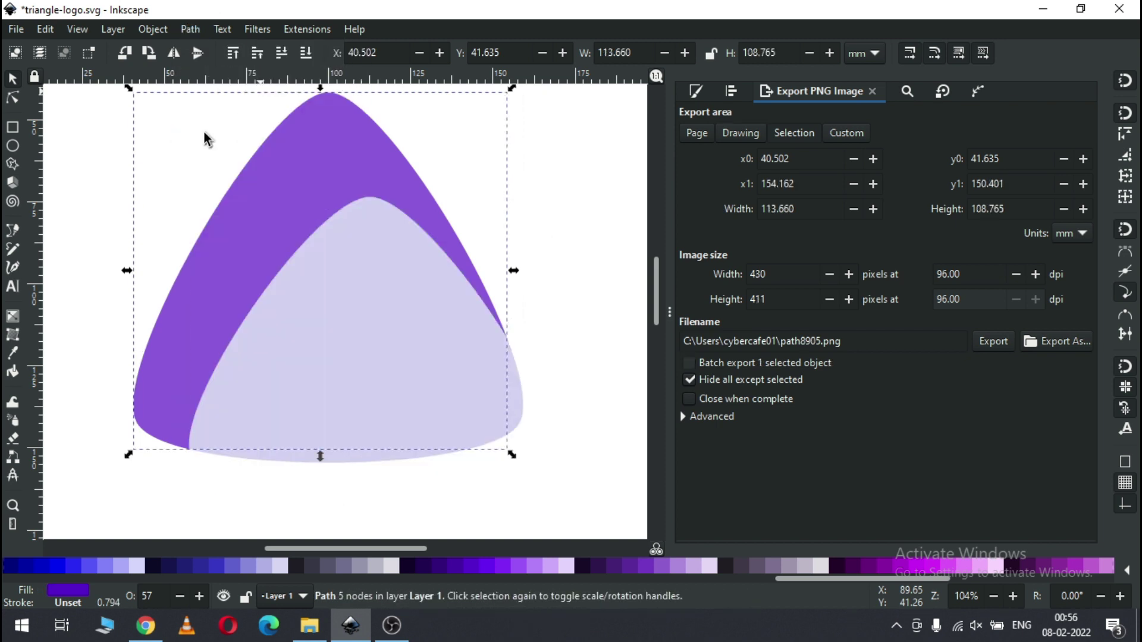
key("Escape")
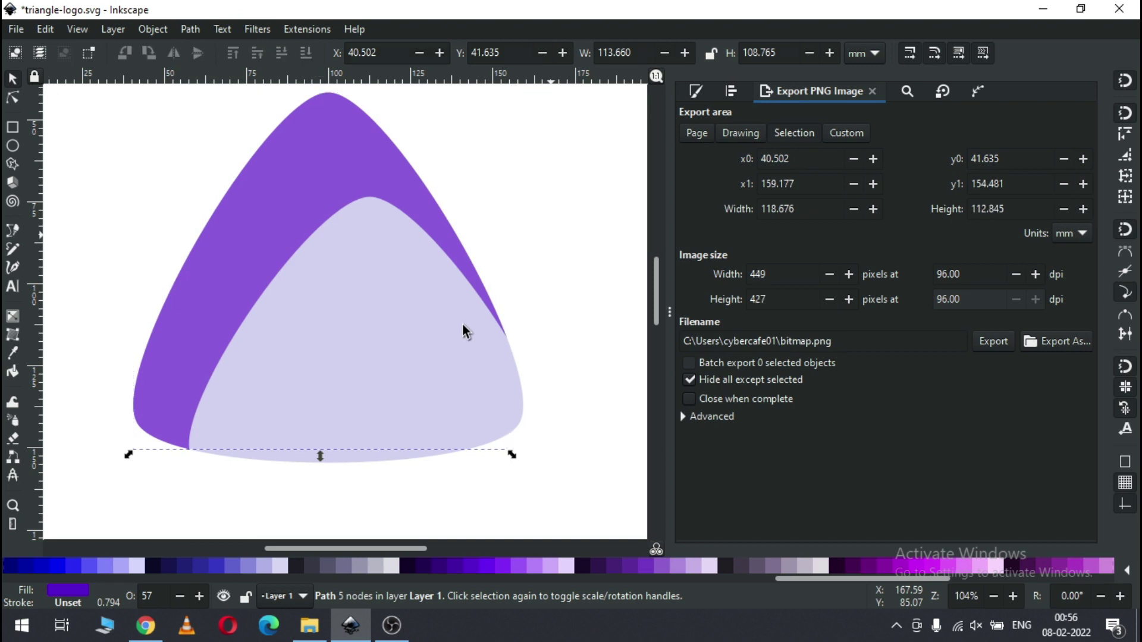
- Duplicate the purple segment in place and fill the copy with a very dark purple
left_click(353, 172)
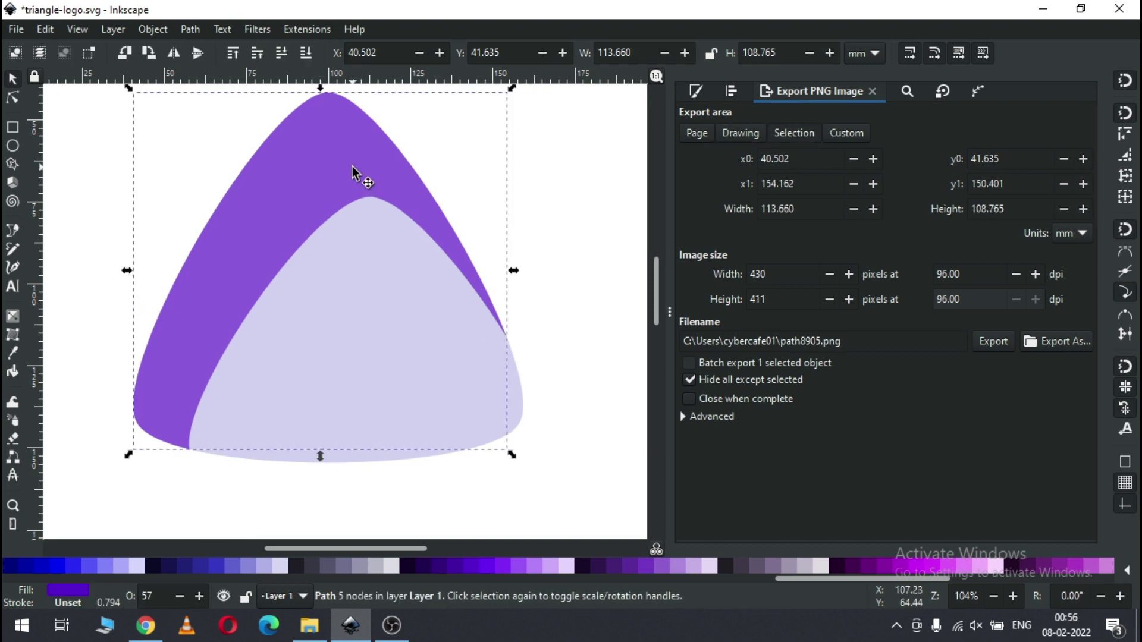
right_click(355, 173)
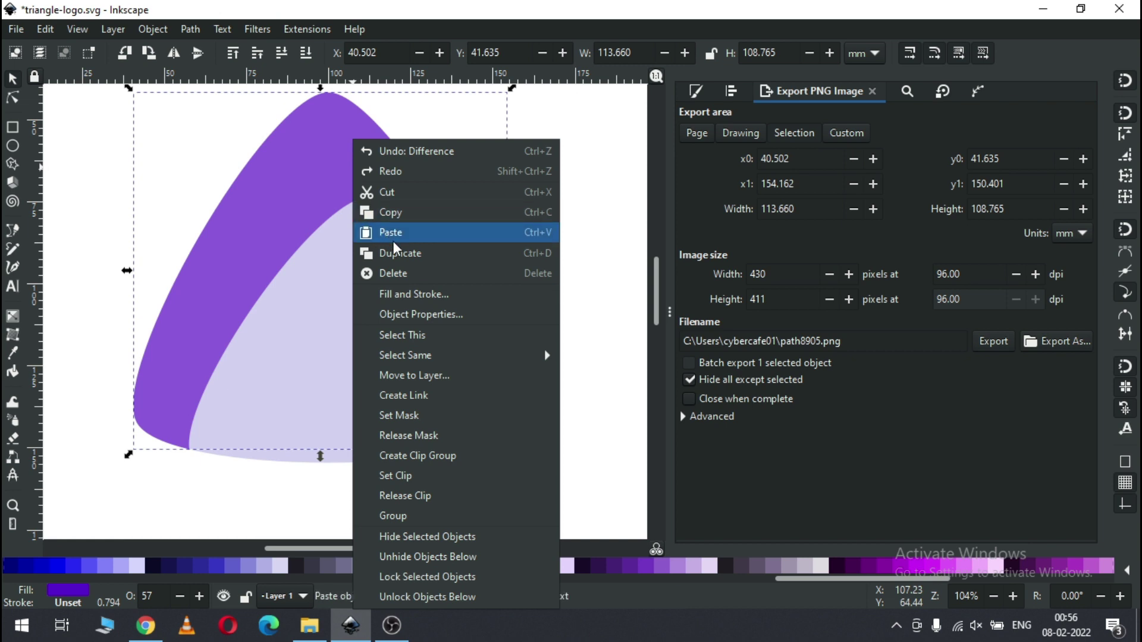
left_click(402, 256)
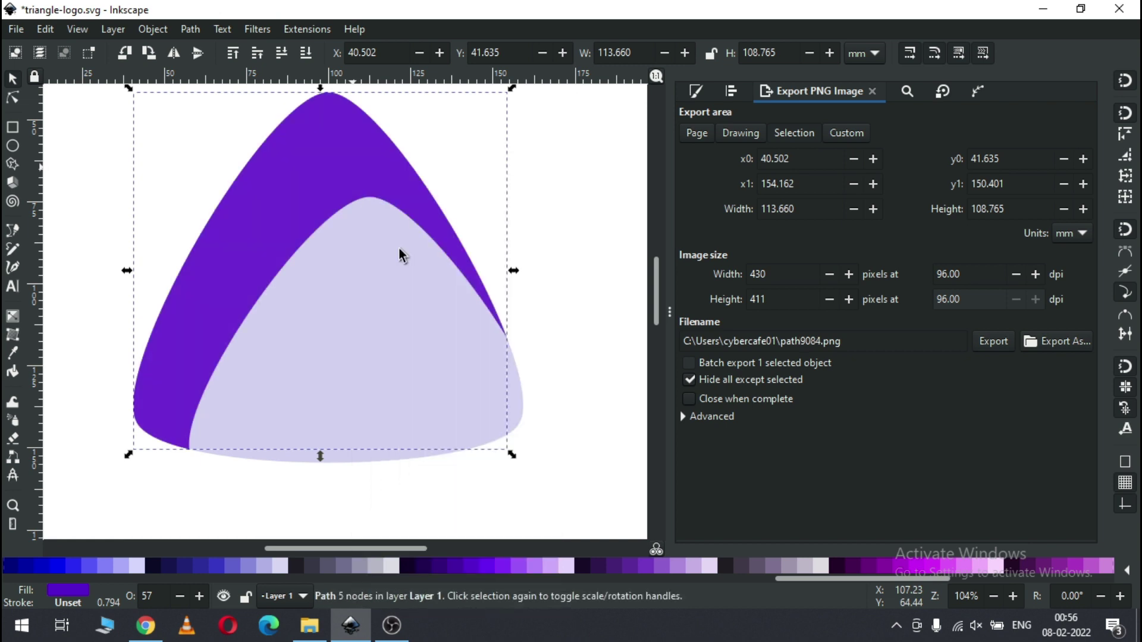
left_click(410, 569)
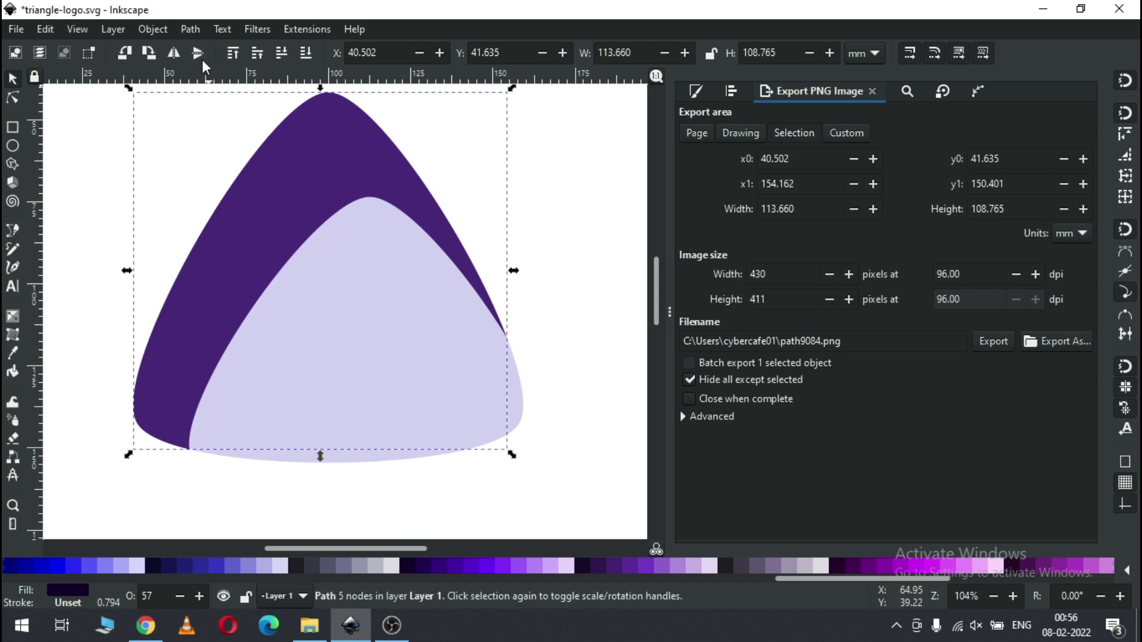
- Rotate the dark copy by 120° twice with Transform, then clear the selection
left_click(150, 29)
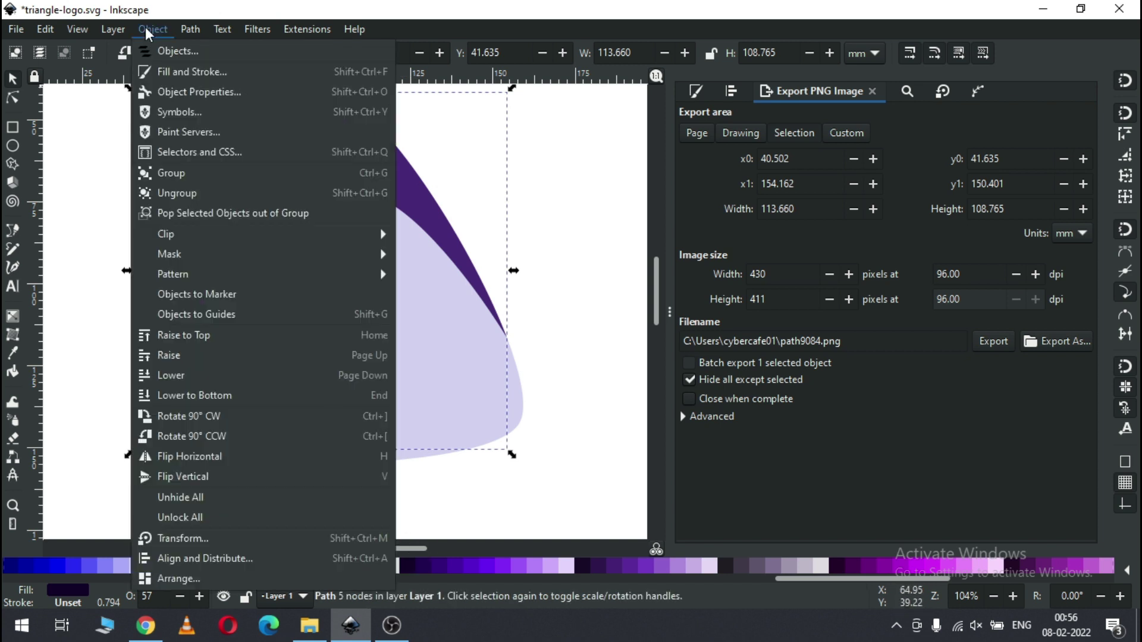
left_click(187, 539)
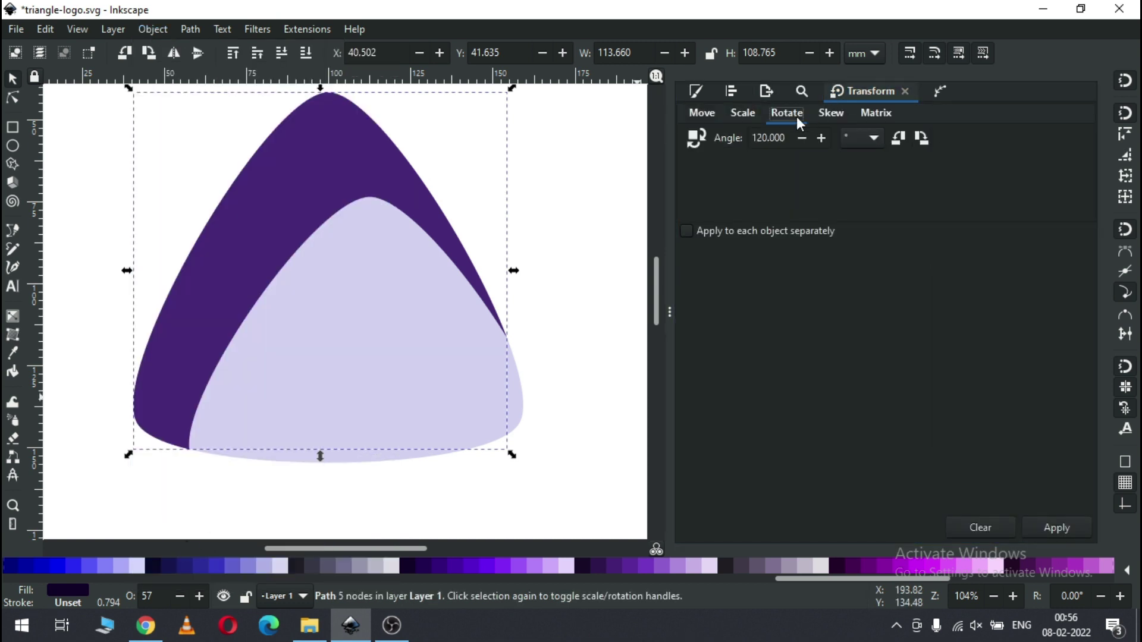
left_click(789, 139)
key("Return")
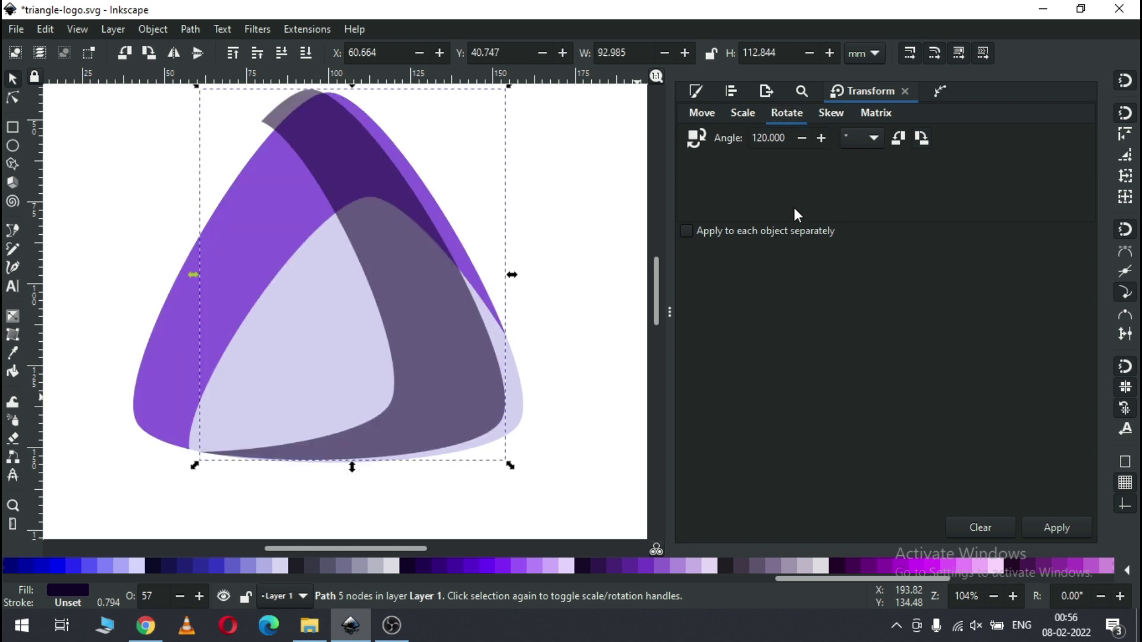
left_click(795, 141)
key("Return")
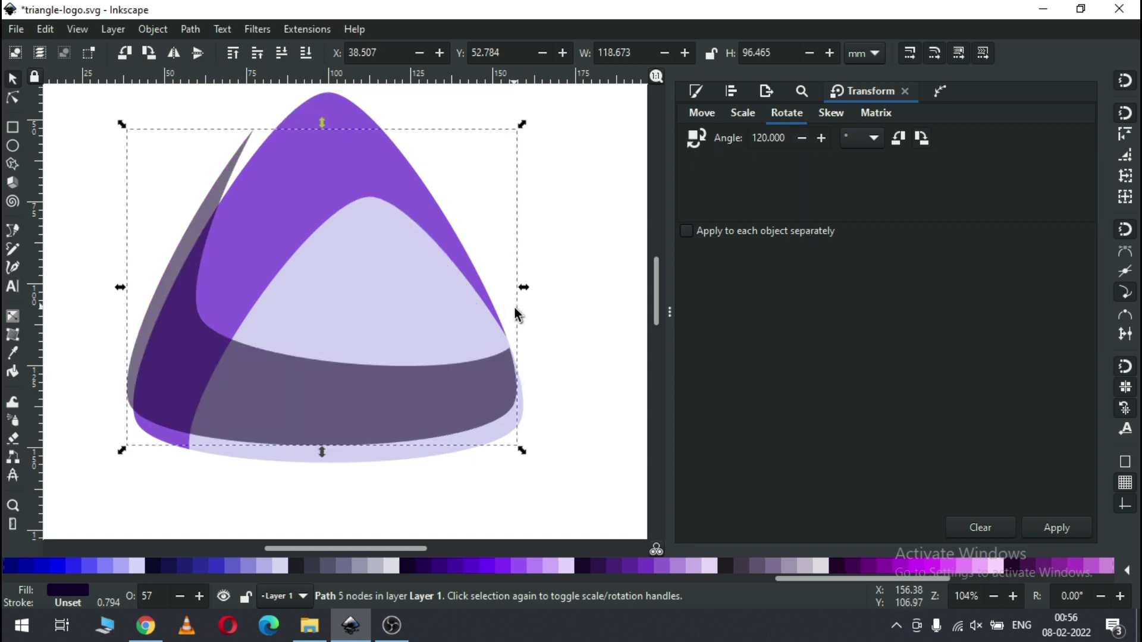
left_click(555, 361)
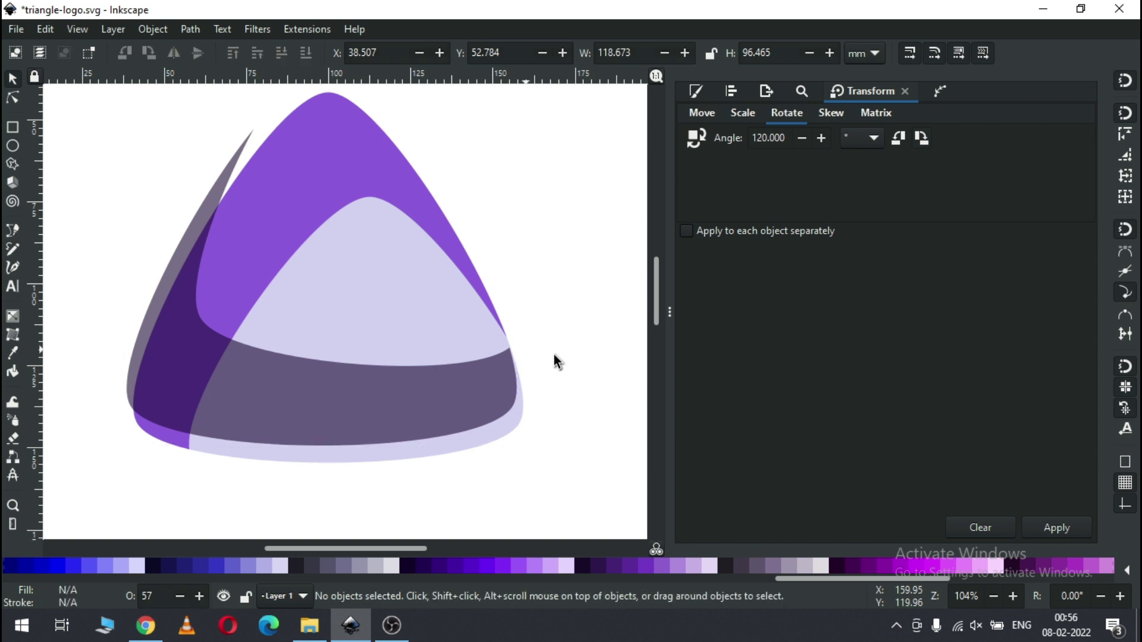
- Unlock the light lavender base triangle beneath the segments, then clear the selection
right_click(388, 314)
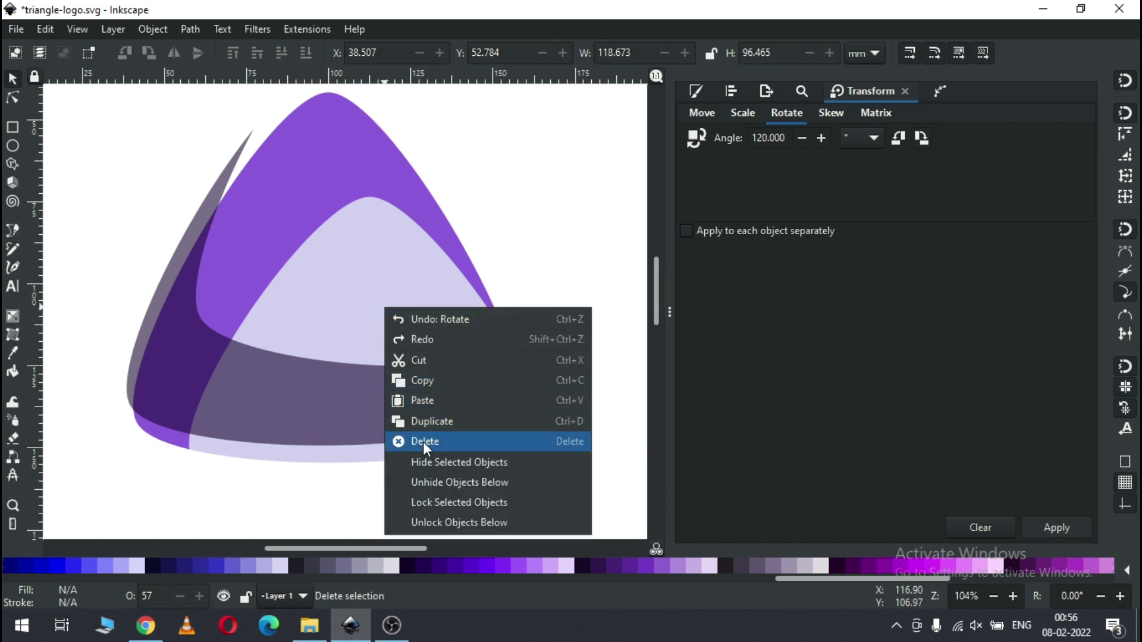
left_click(458, 521)
left_click(441, 388)
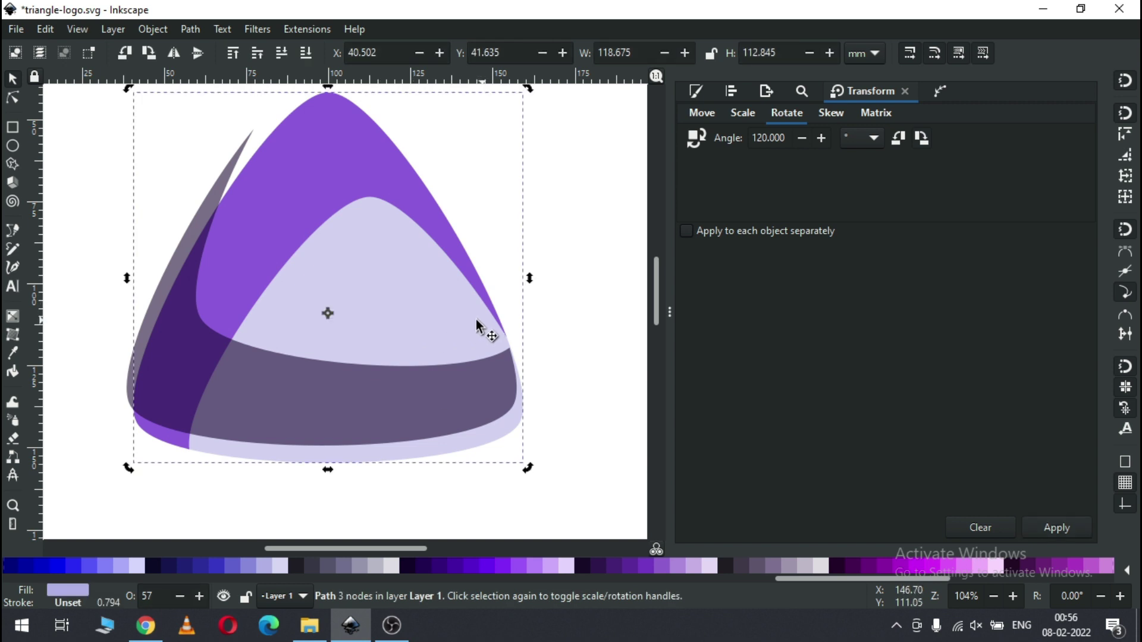
left_click(576, 353)
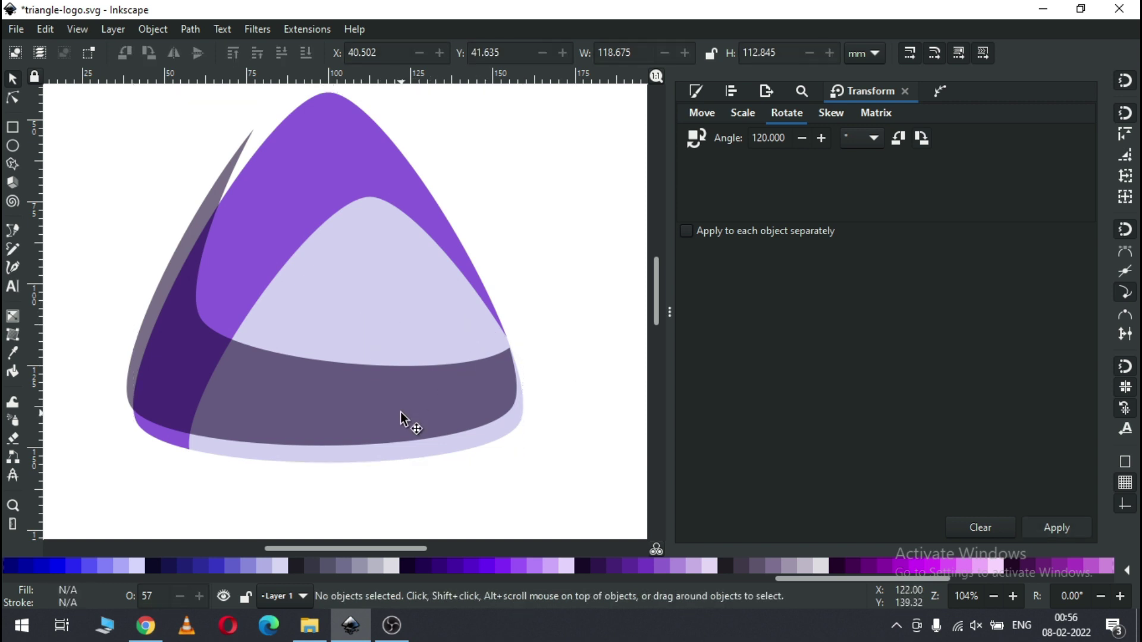
- Align the bottom and left edges of the rotated dark segment to the lavender base triangle, relative to the last selected object
left_click(400, 411)
left_click(397, 317, "shift")
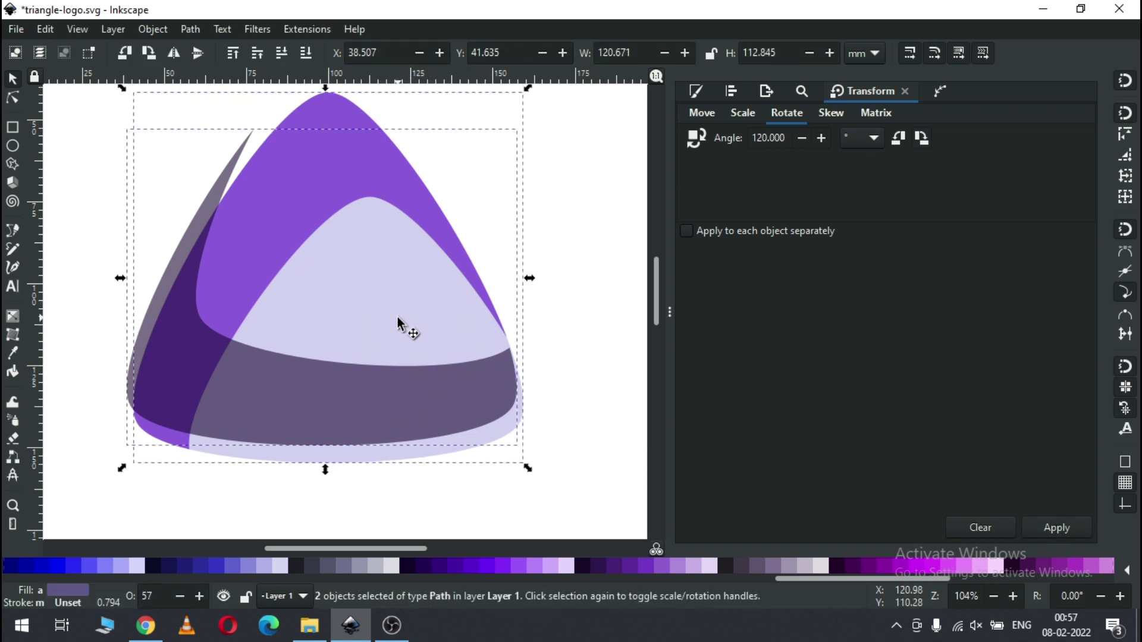
left_click(732, 91)
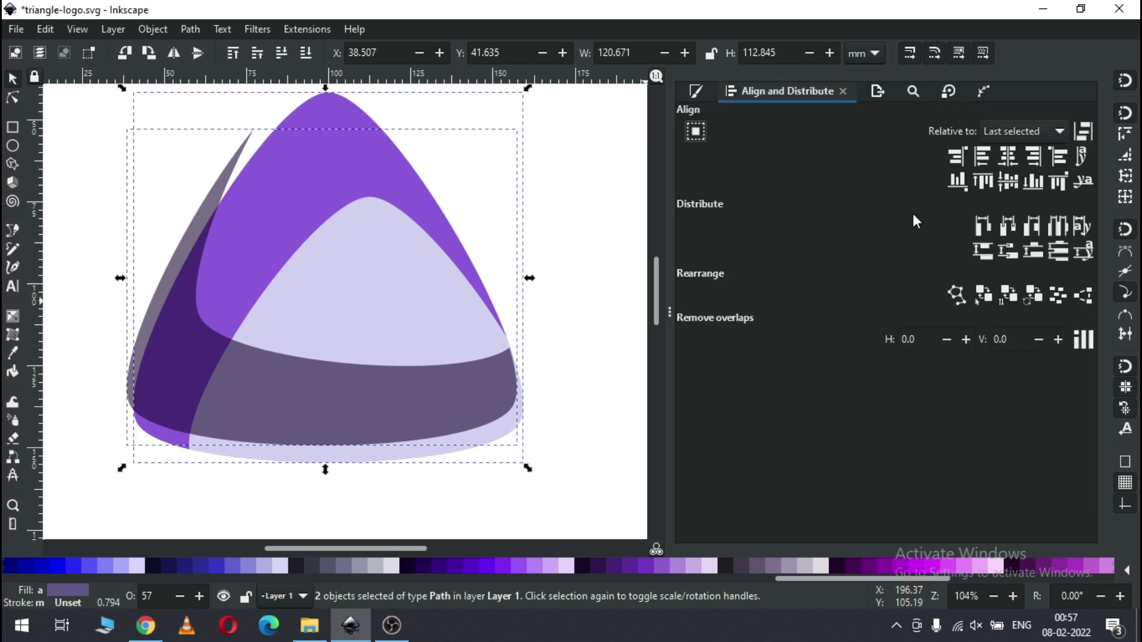
left_click(1036, 183)
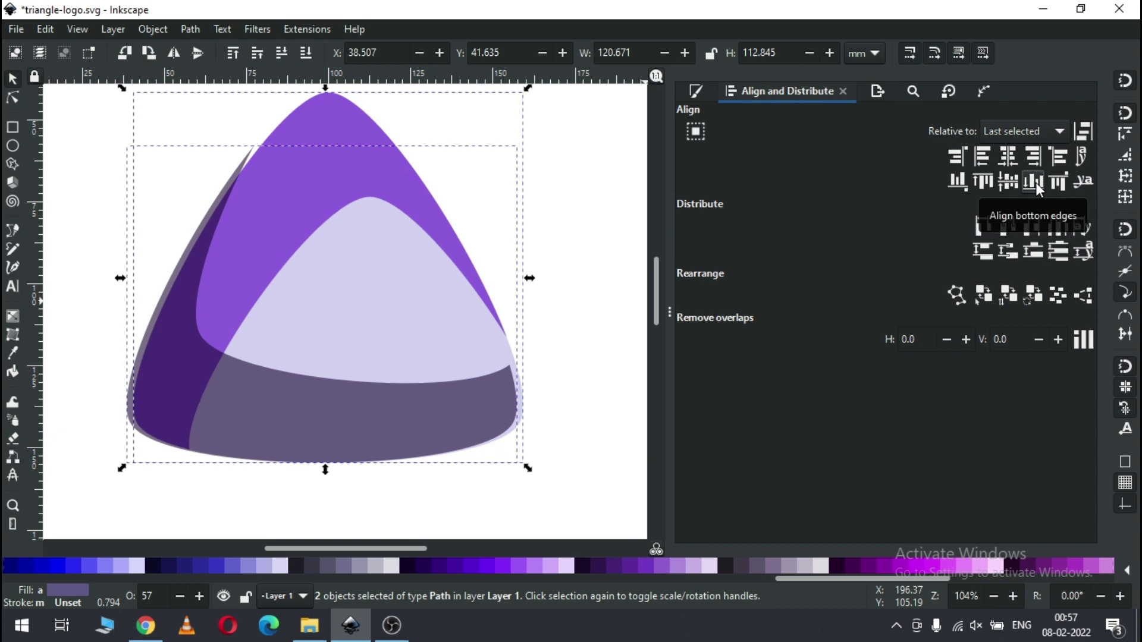
left_click(982, 156)
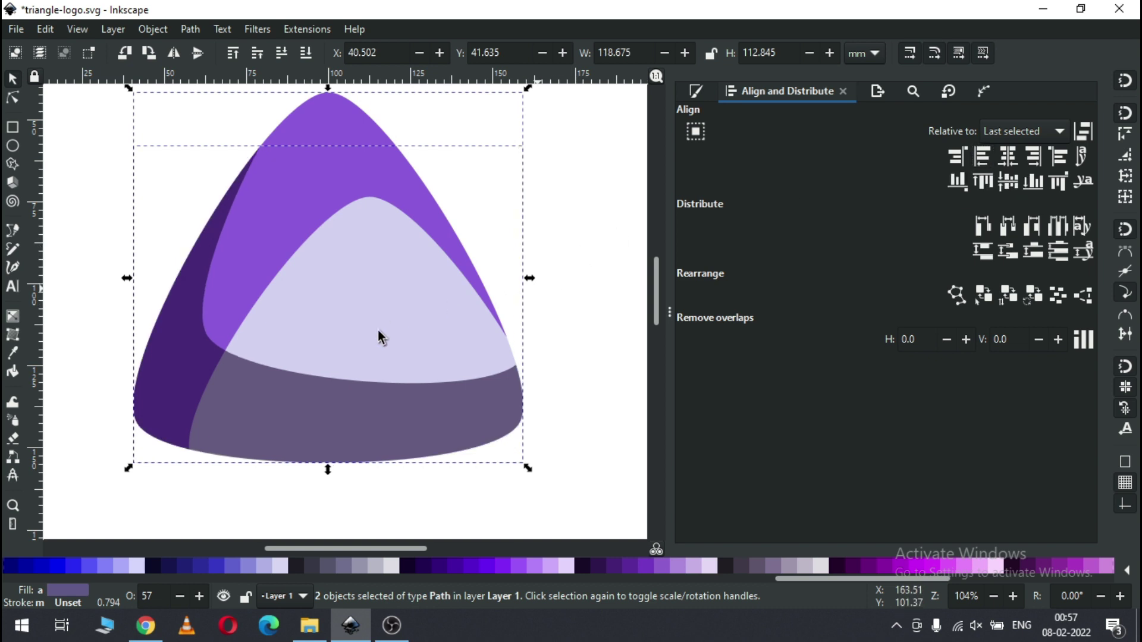
key("Escape")
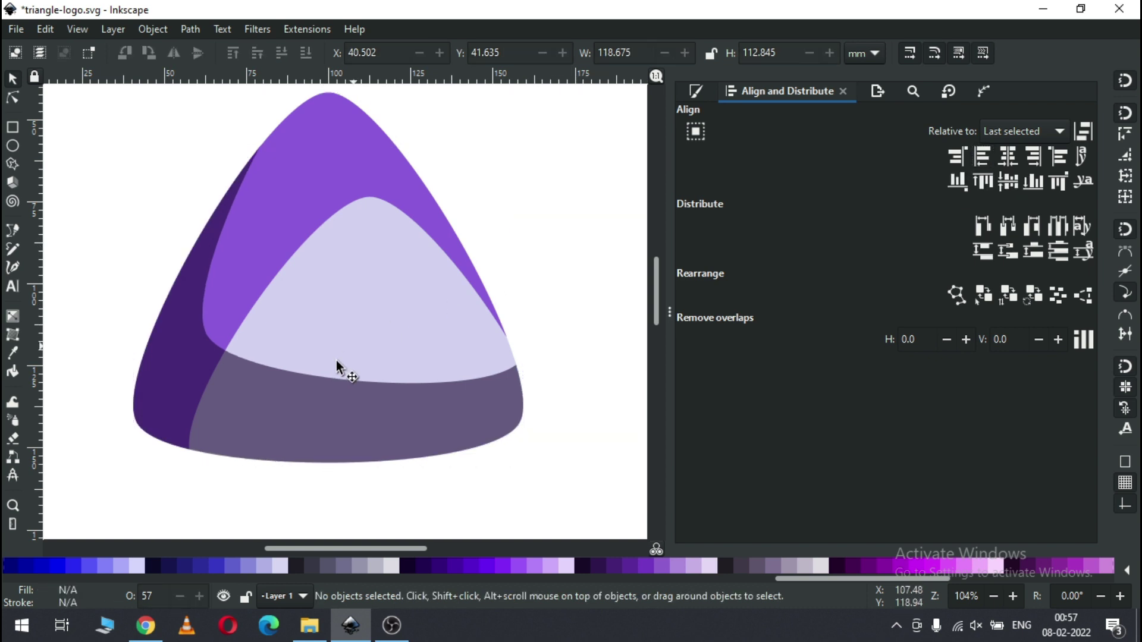
- Subtract the rotated dark segment from the purple segment with Difference and save the file
left_click(319, 427)
left_click(332, 186, "shift")
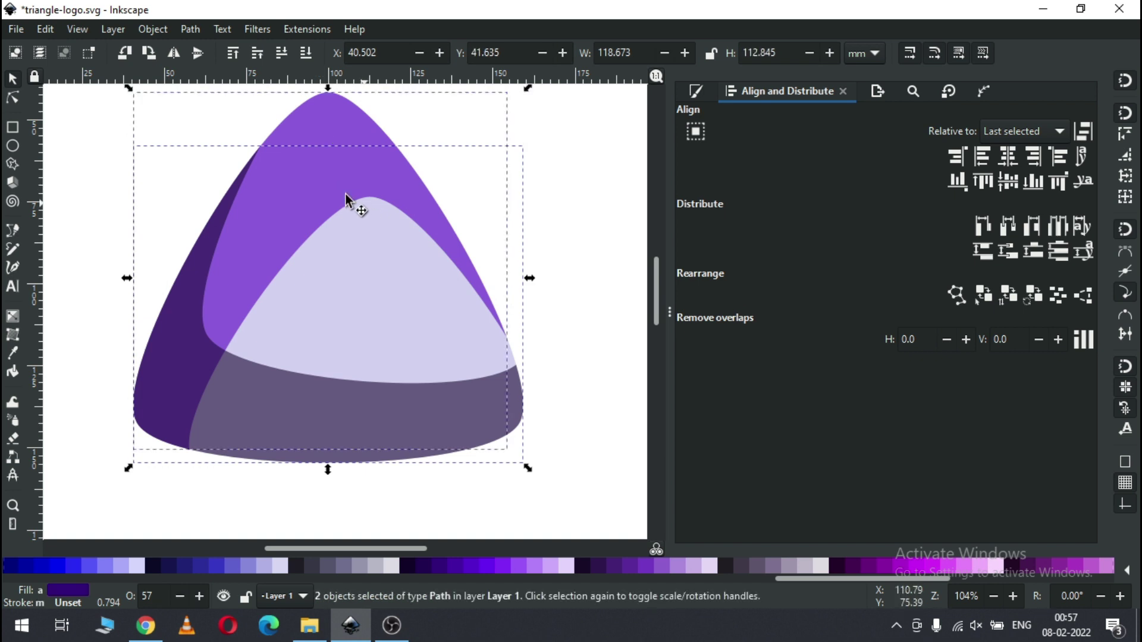
left_click(192, 28)
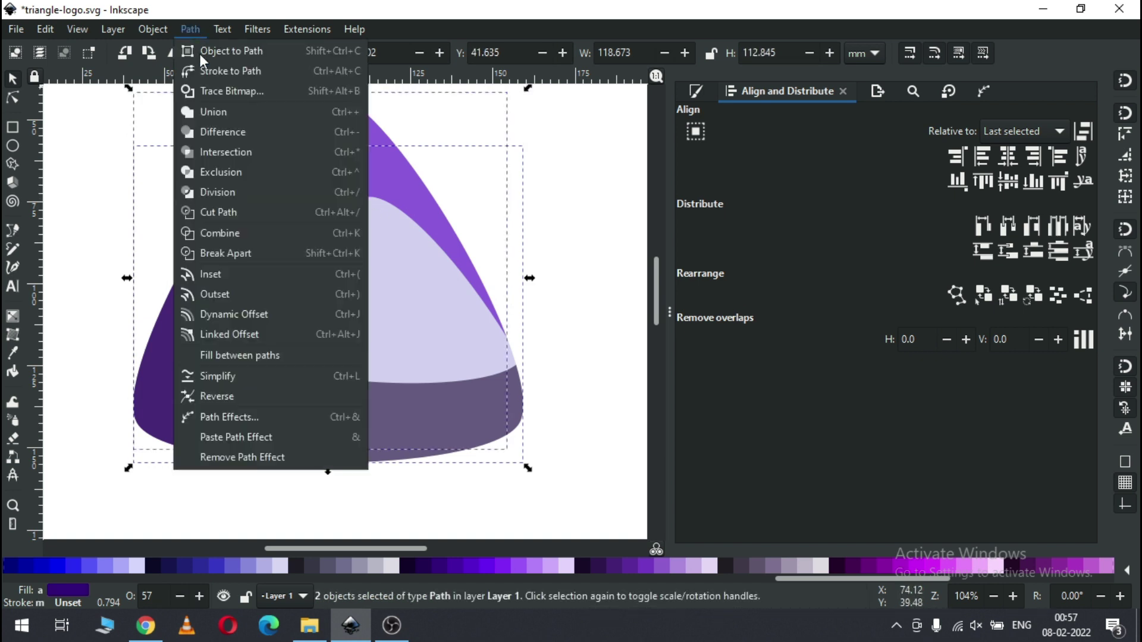
left_click(226, 131)
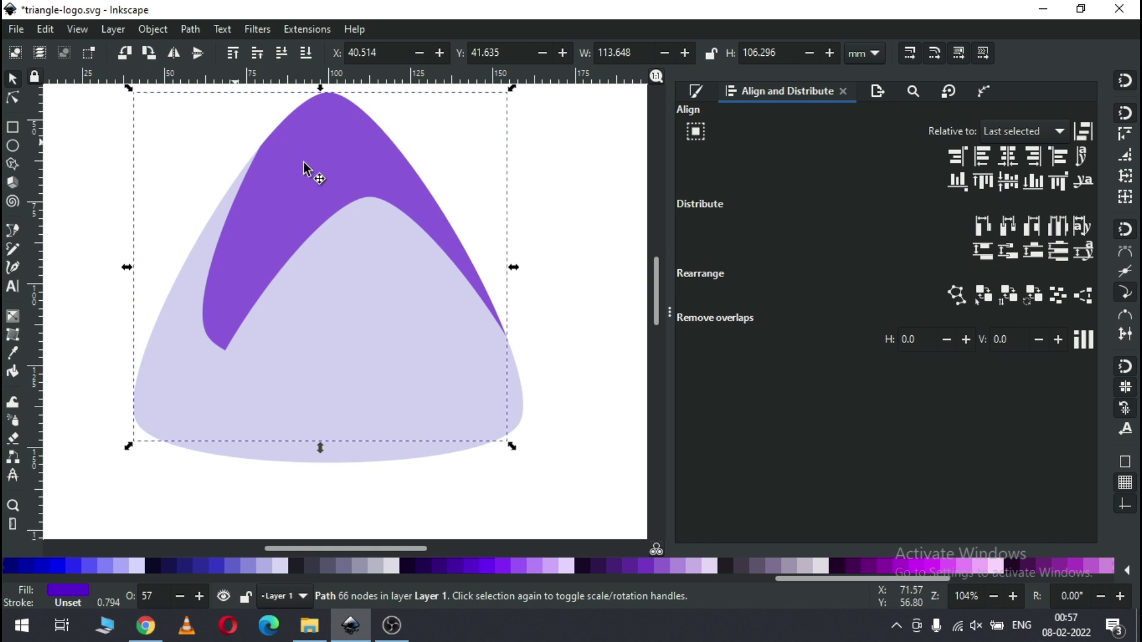
left_click(570, 263)
key("ctrl+s")
- Duplicate the trimmed purple segment in place and fill the copy with a very dark navy
left_click(305, 176)
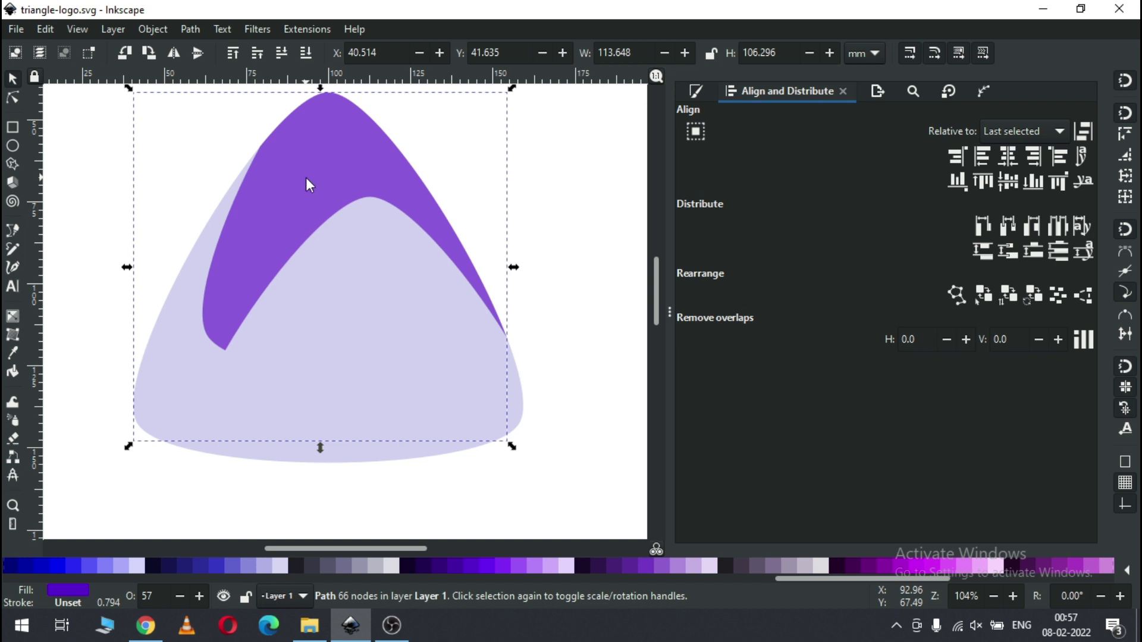
right_click(306, 184)
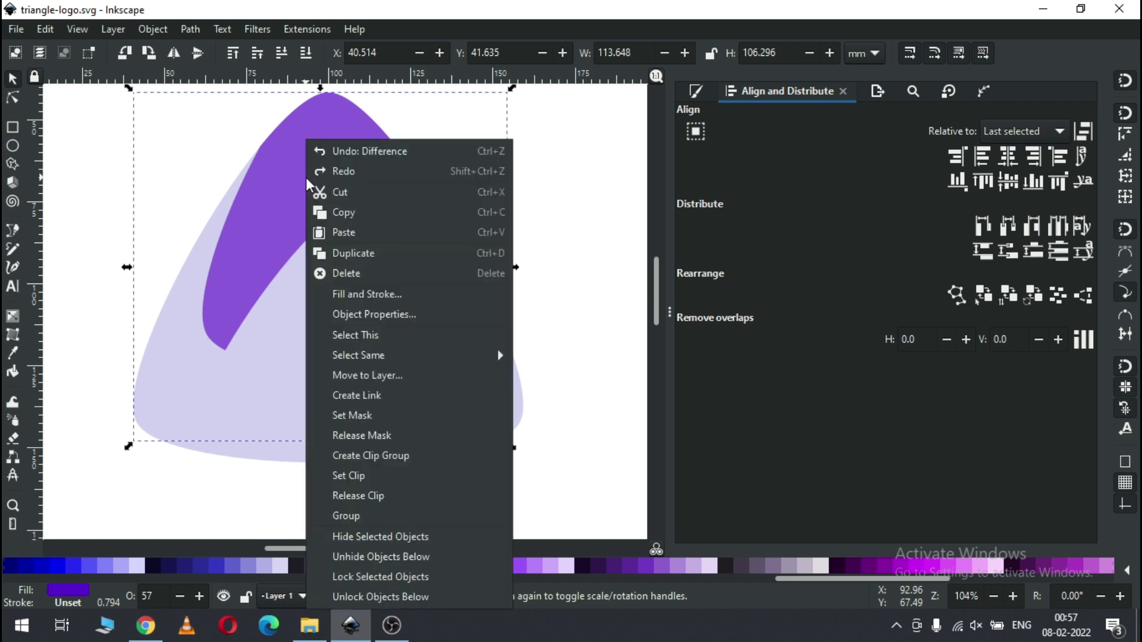
left_click(348, 252)
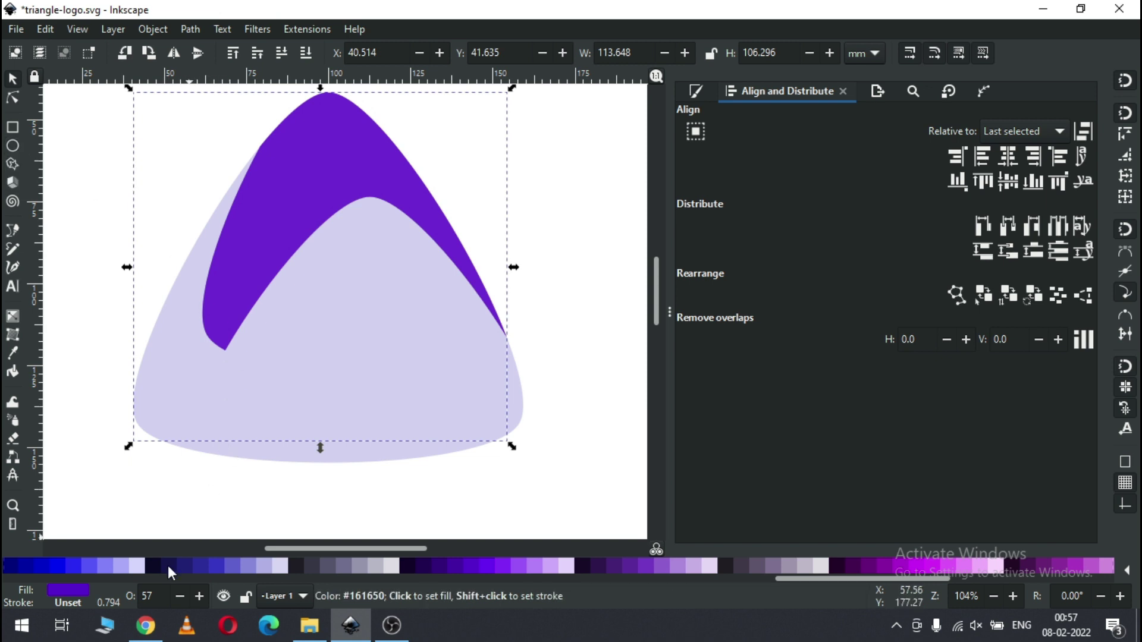
left_click(148, 565)
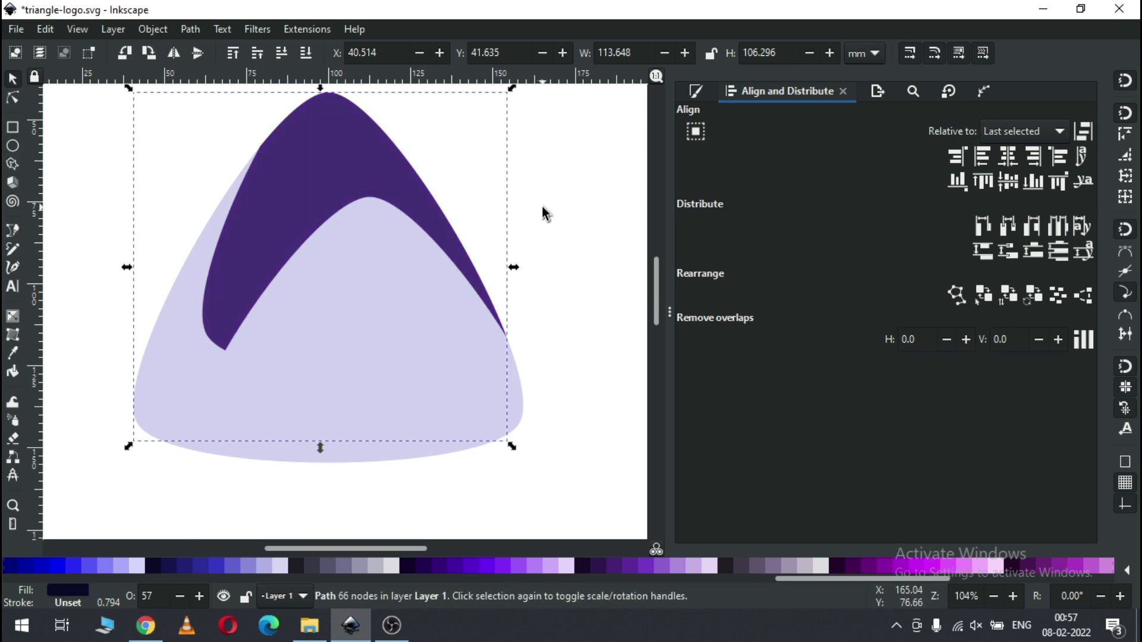
key("Escape")
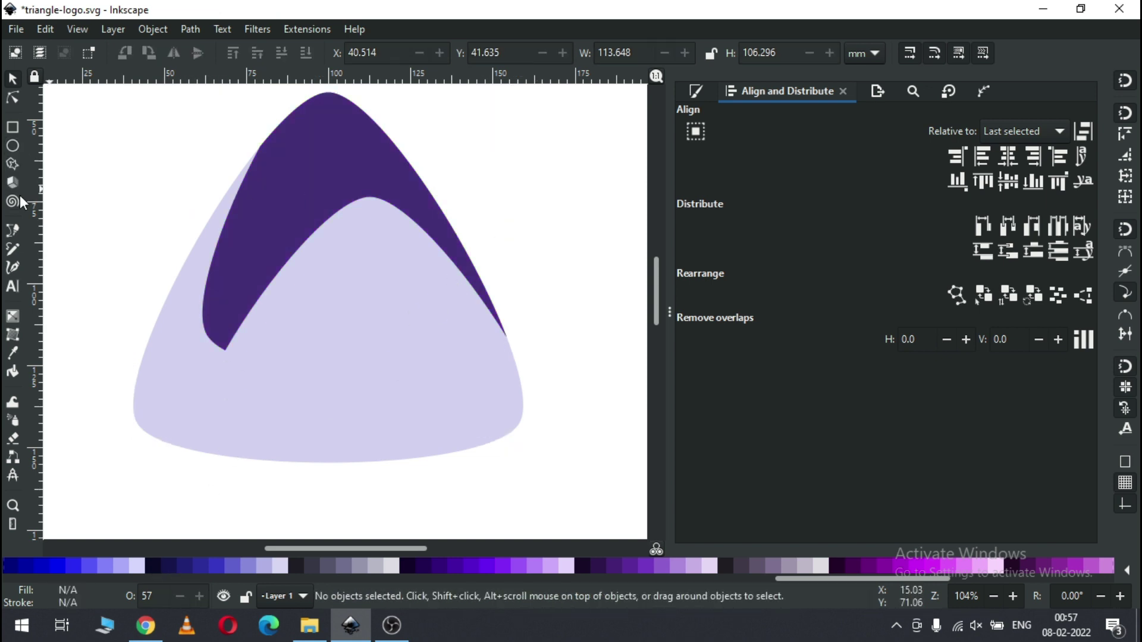
- Draw an upright ellipse about 45 × 67 mm over the apex of the dark segment
left_click(13, 147)
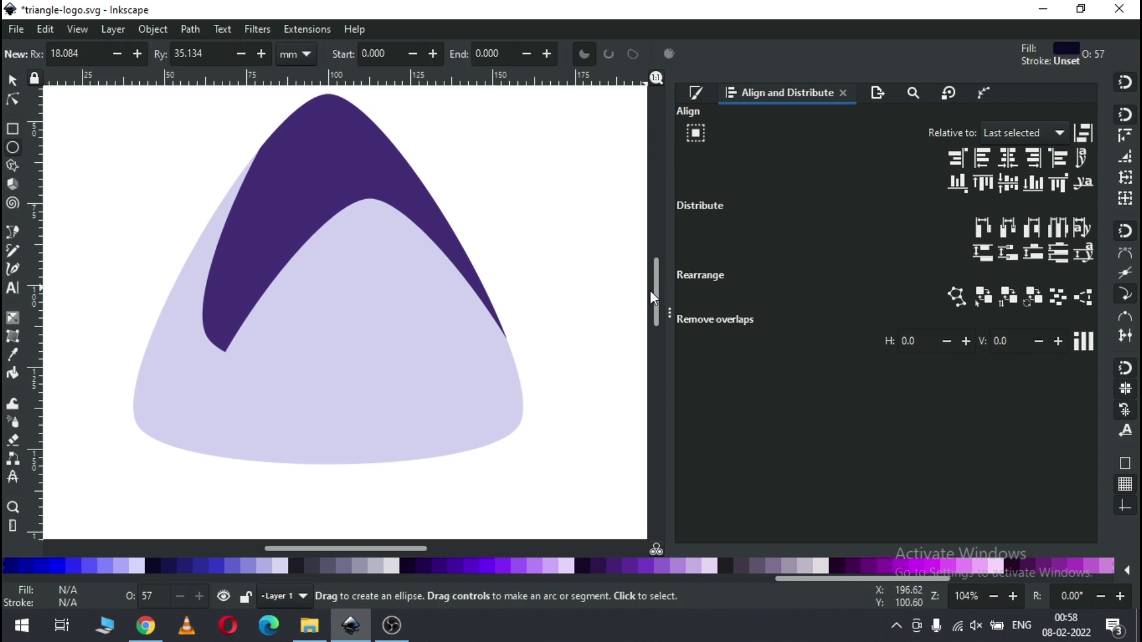
scroll(654, 291, "up", 1)
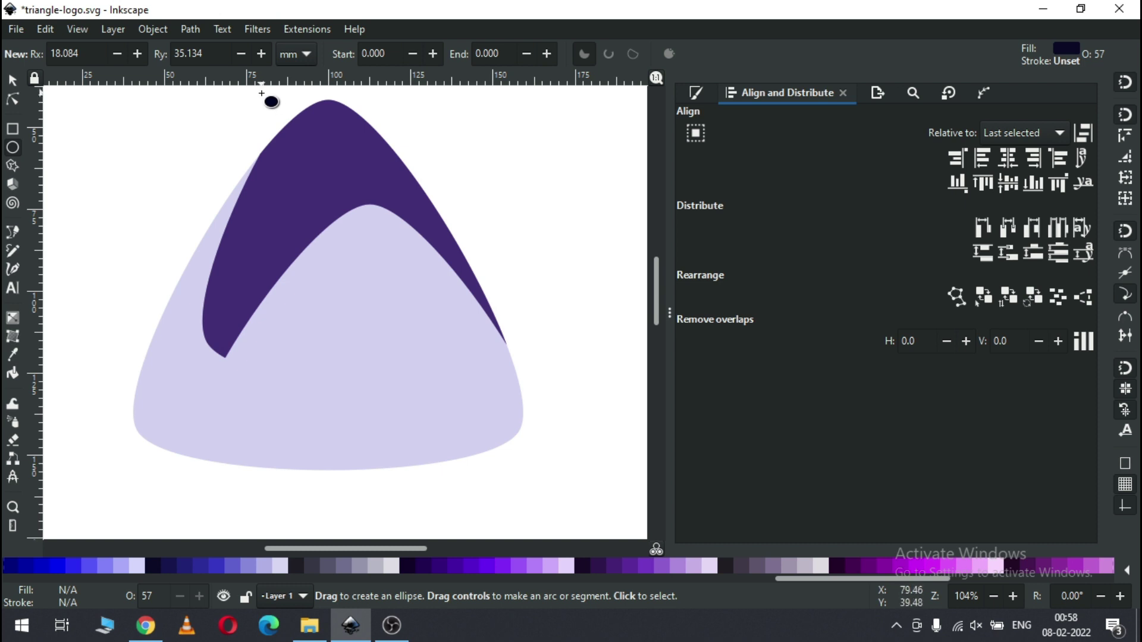
left_click_drag(261, 96, 406, 312)
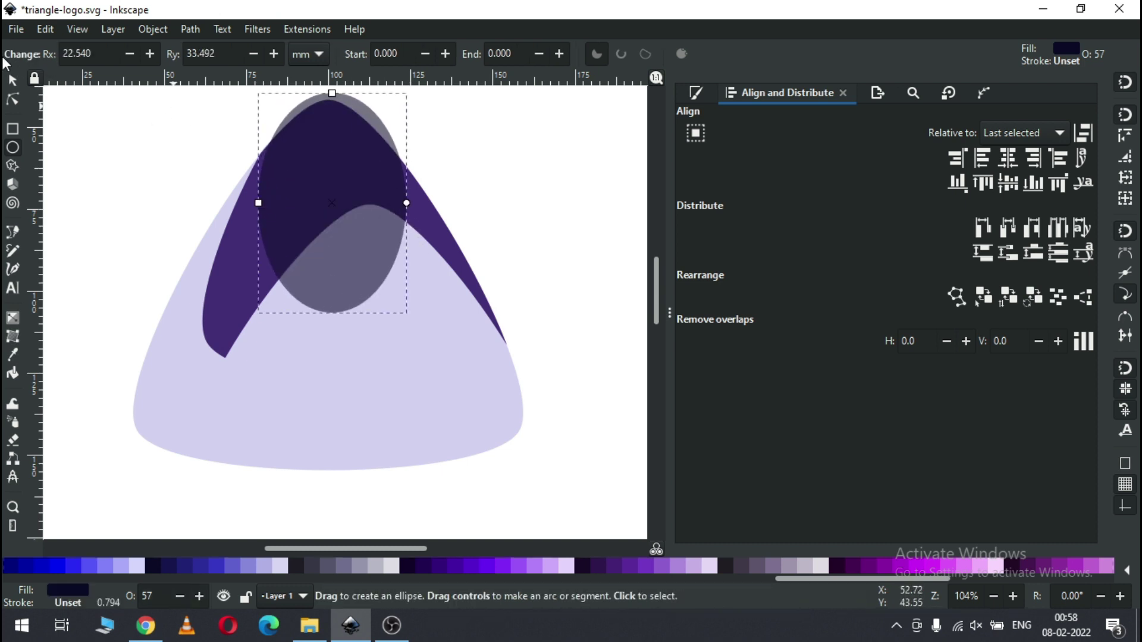
left_click(13, 84)
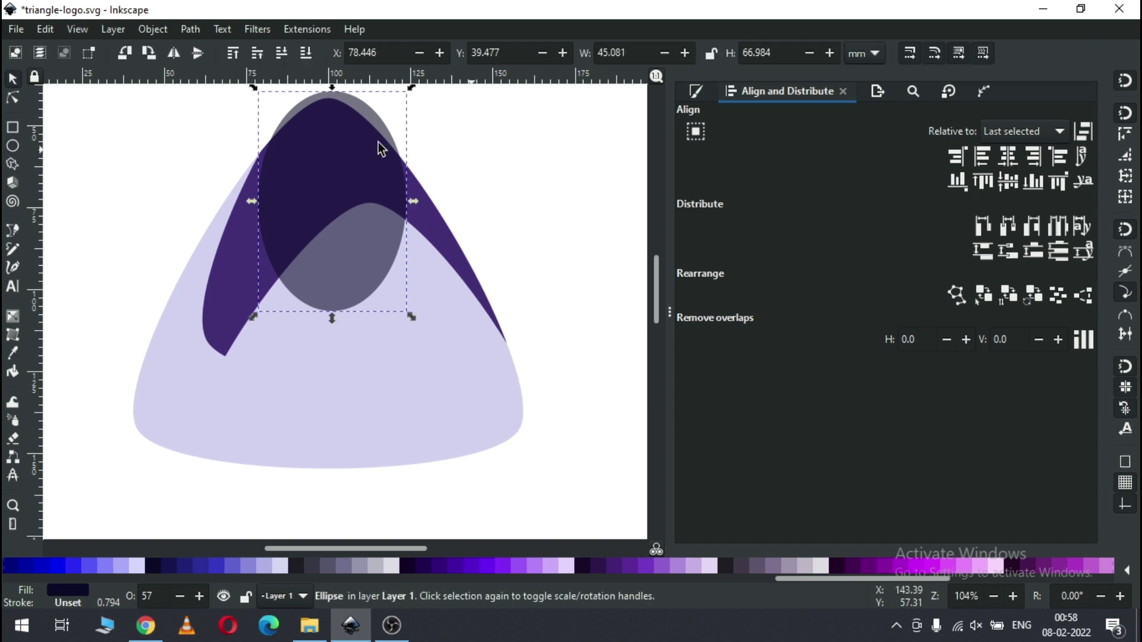
key("Escape")
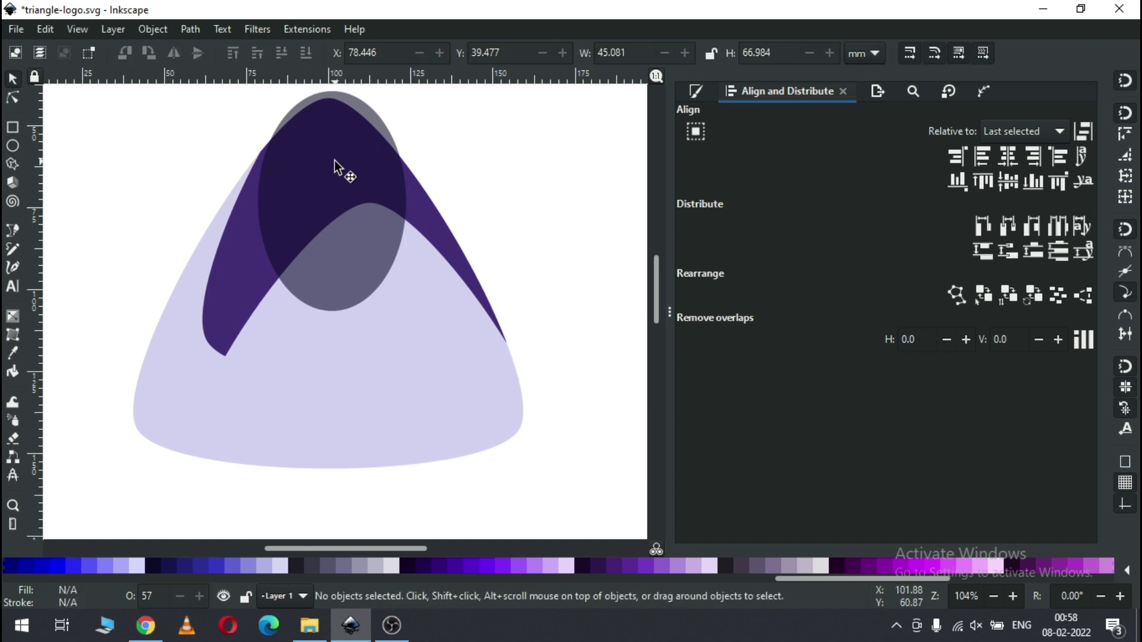
- Reduce the dark copy to its overlap with the ellipse using Intersection, then save the file
left_click(336, 169)
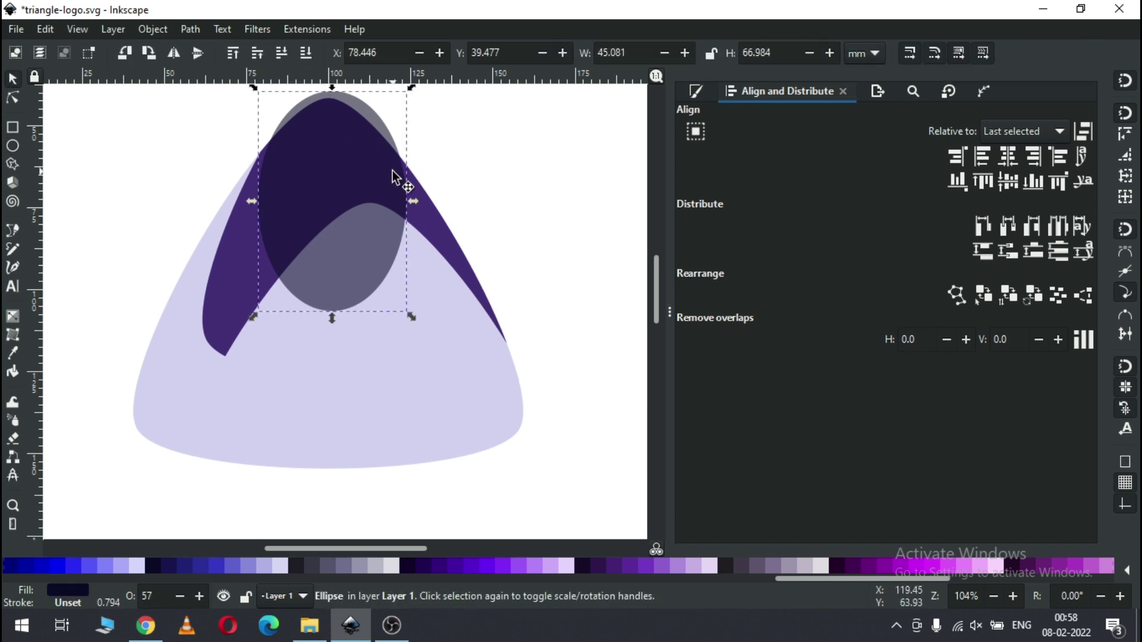
left_click(246, 252, "shift")
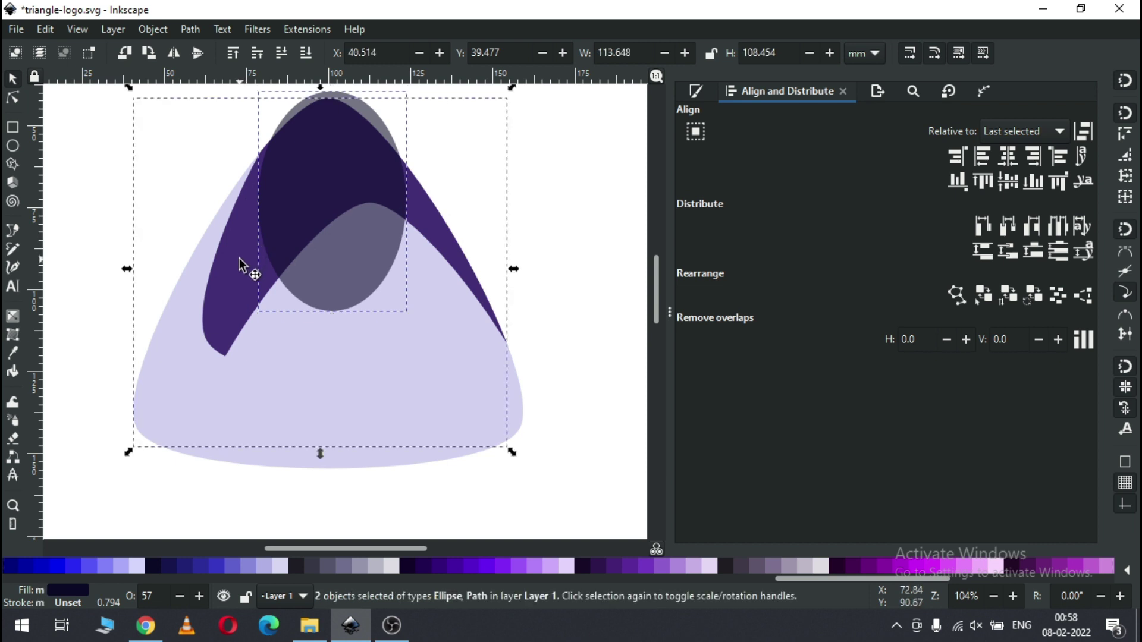
left_click(190, 29)
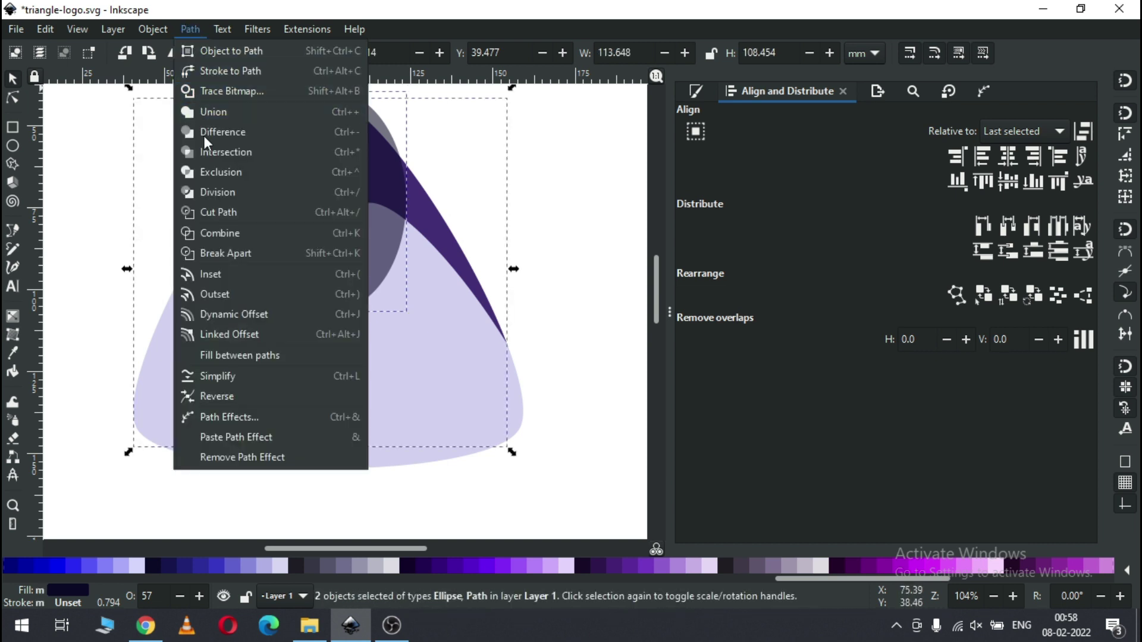
left_click(304, 157)
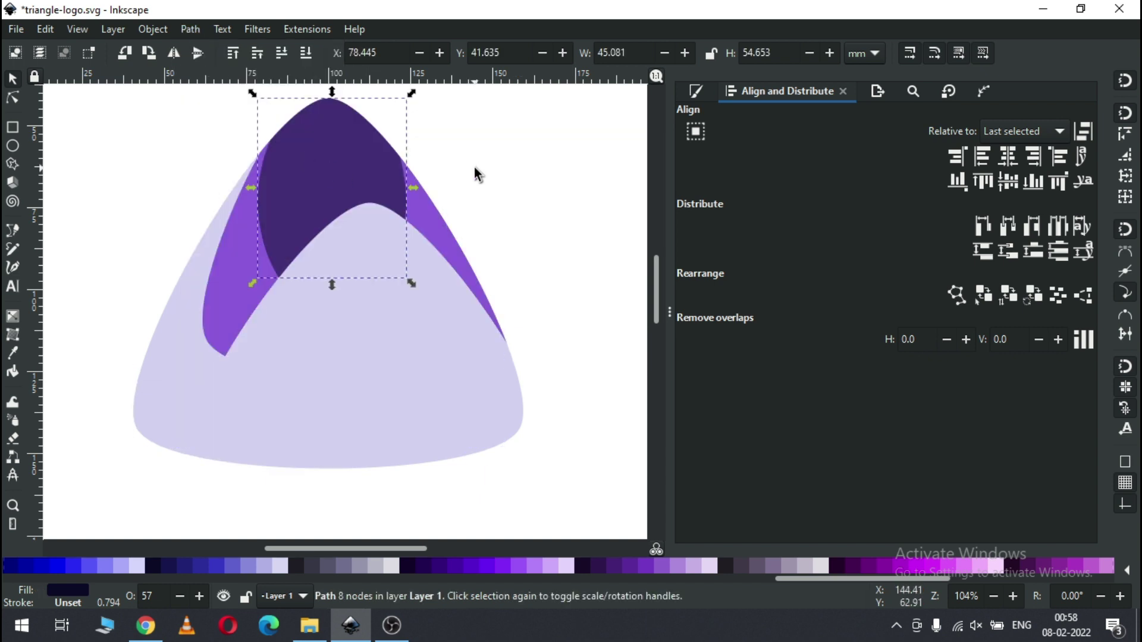
left_click(490, 163)
key("ctrl+s")
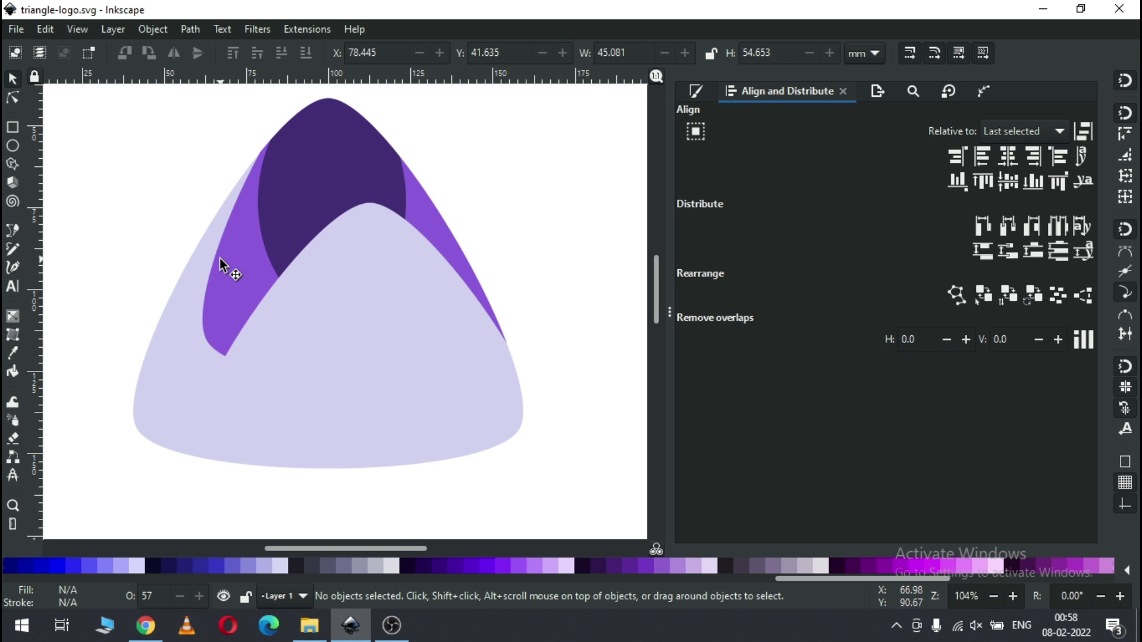
- Duplicate the trimmed purple segment in place, fill the copy with light grey b3b3b3 and set its opacity to 92.7%
left_click(219, 258)
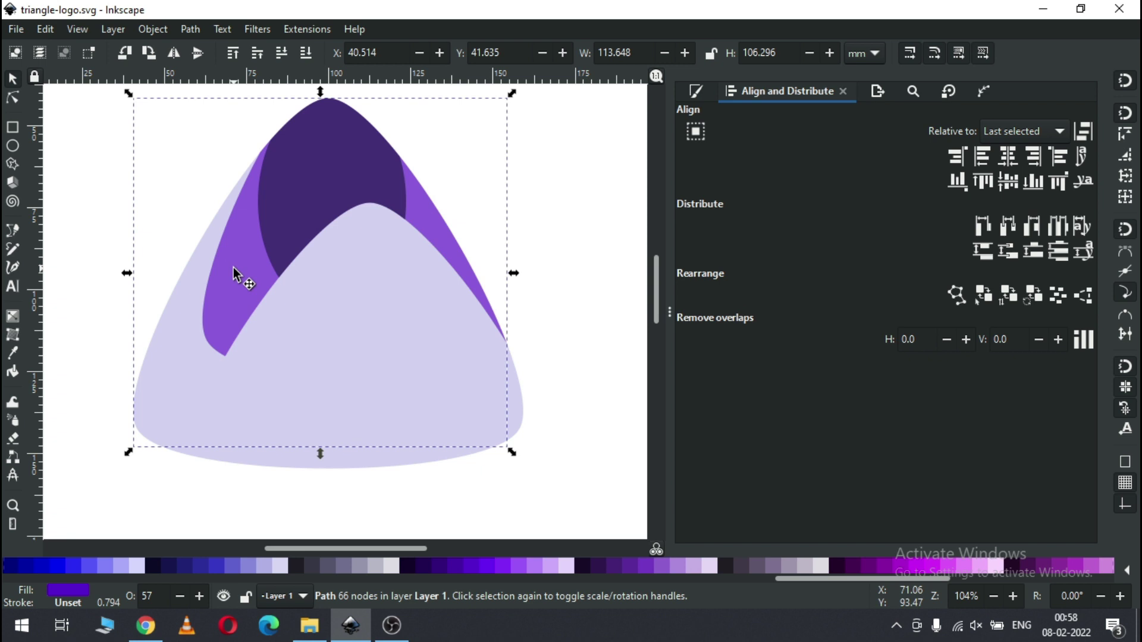
right_click(233, 267)
left_click(282, 256)
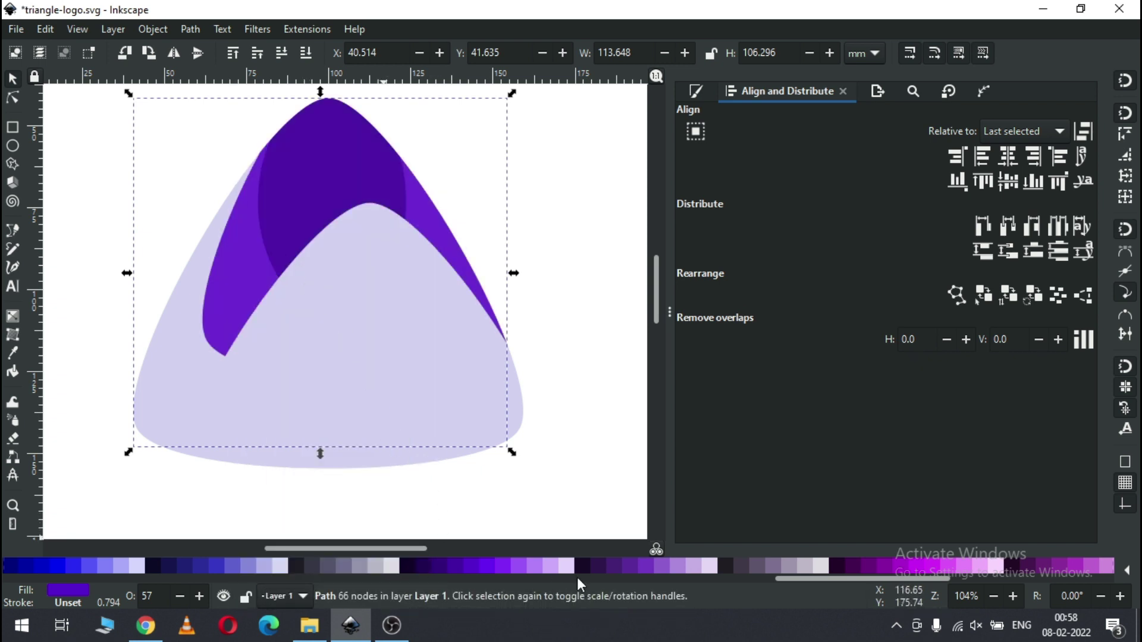
left_click_drag(871, 580, 75, 580)
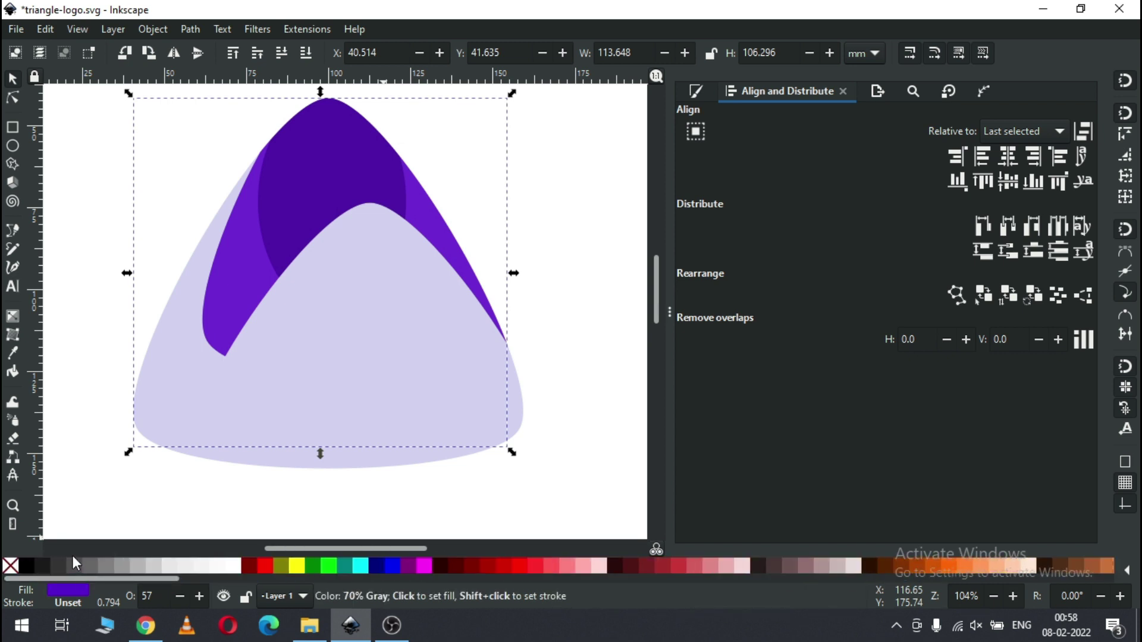
left_click(75, 570)
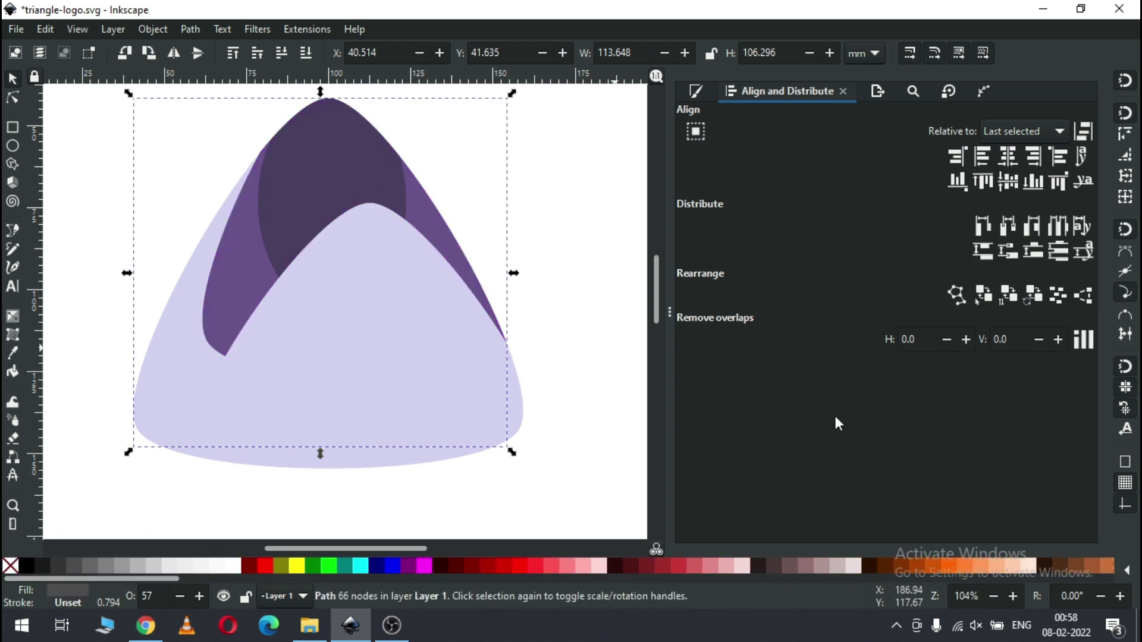
left_click(697, 91)
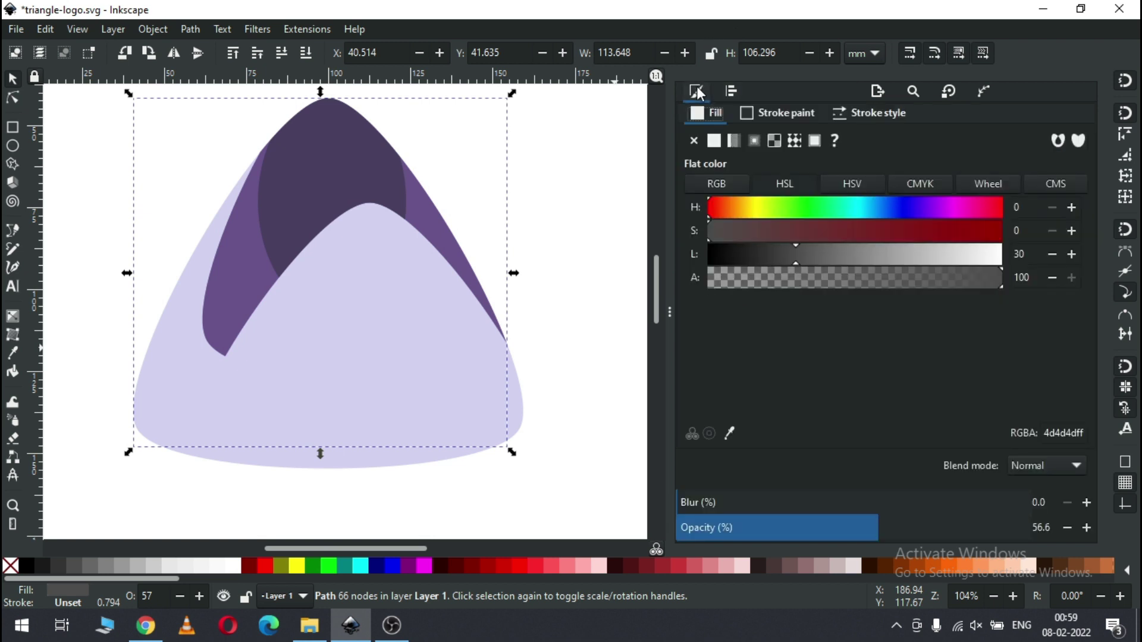
left_click_drag(943, 523, 1005, 524)
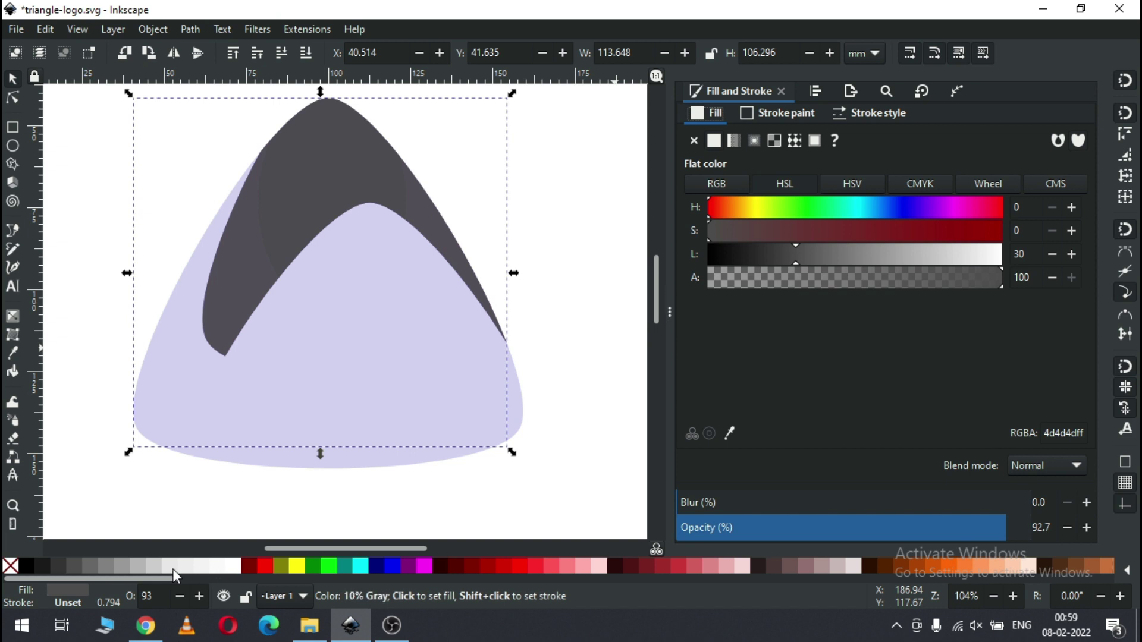
left_click(143, 564)
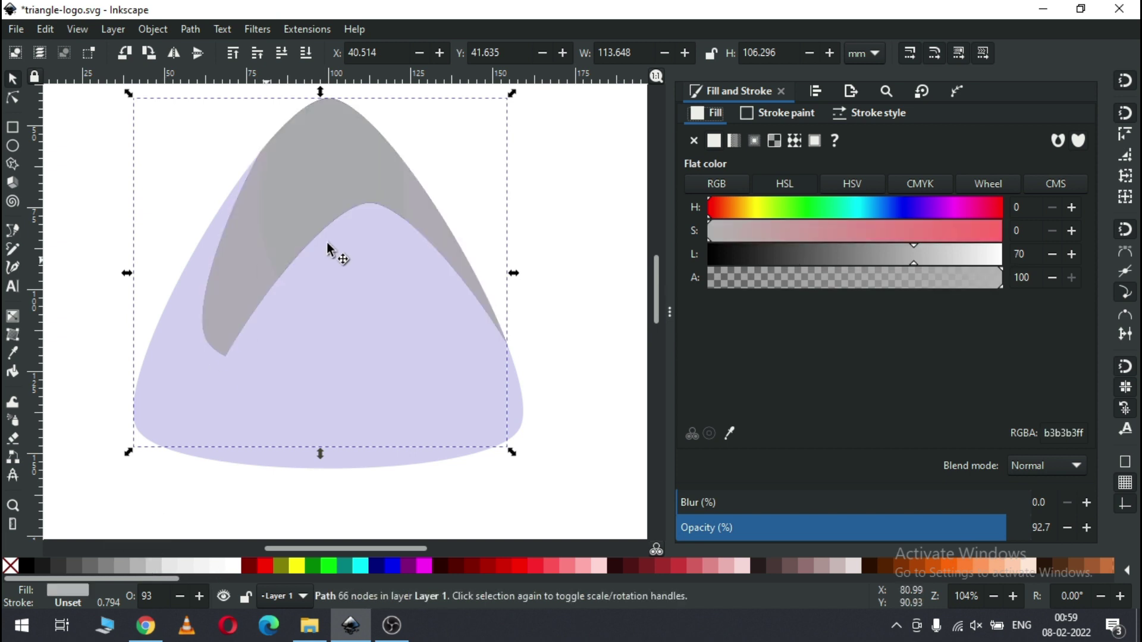
- Move the grey copy about 1.6 mm down and 0.4 mm to the right, exposing a thin rim along the apex
left_click(286, 115)
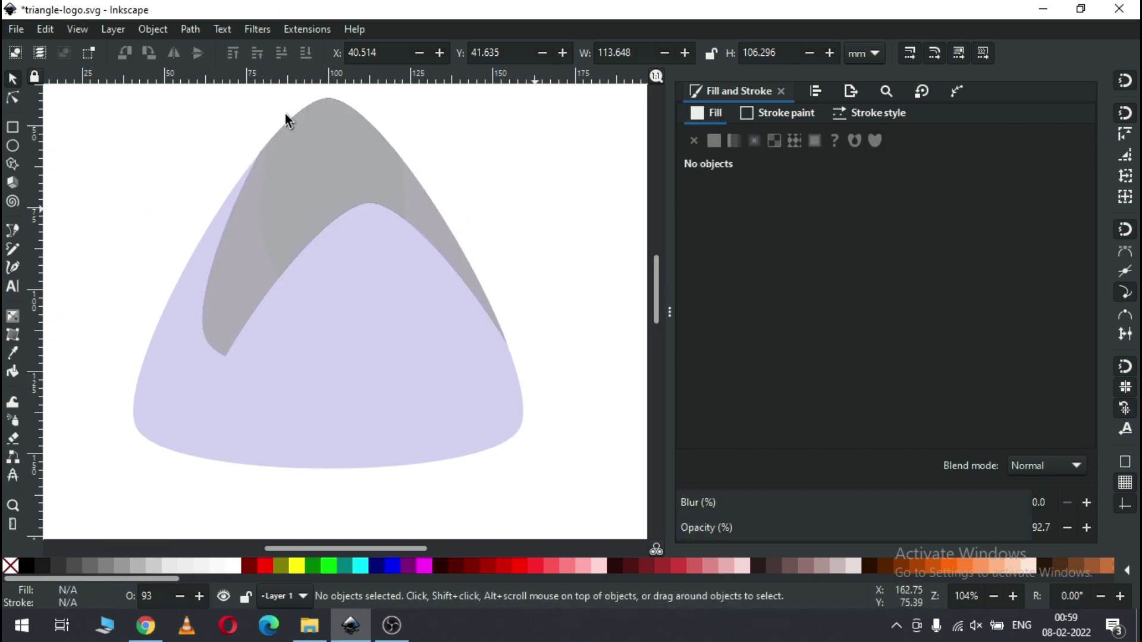
key("z")
left_click_drag(252, 101, 393, 171)
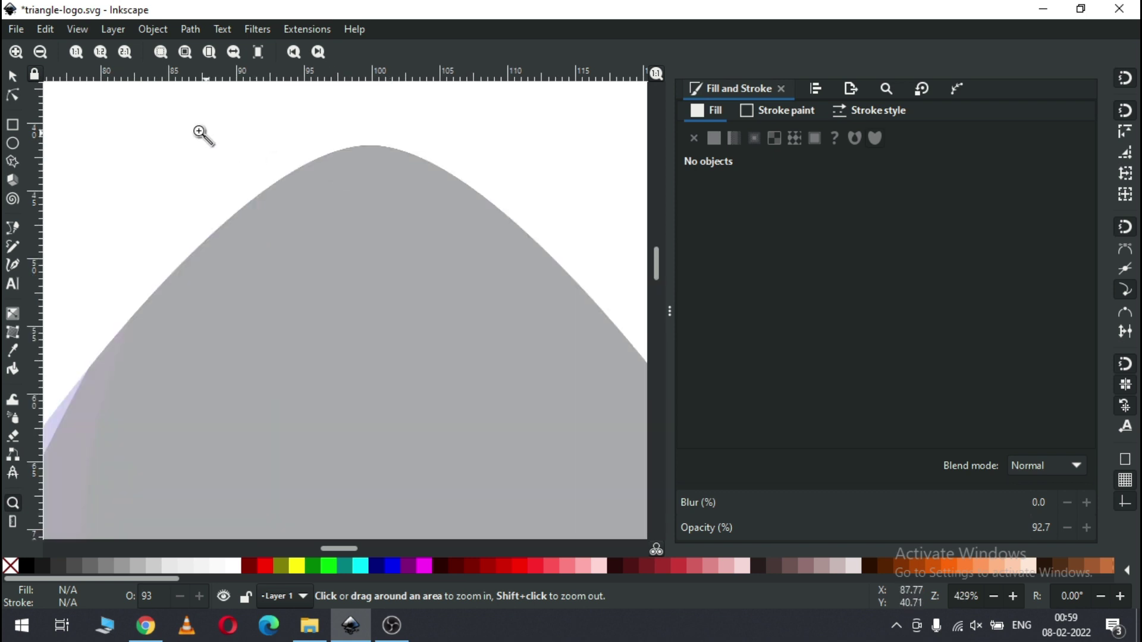
left_click(13, 77)
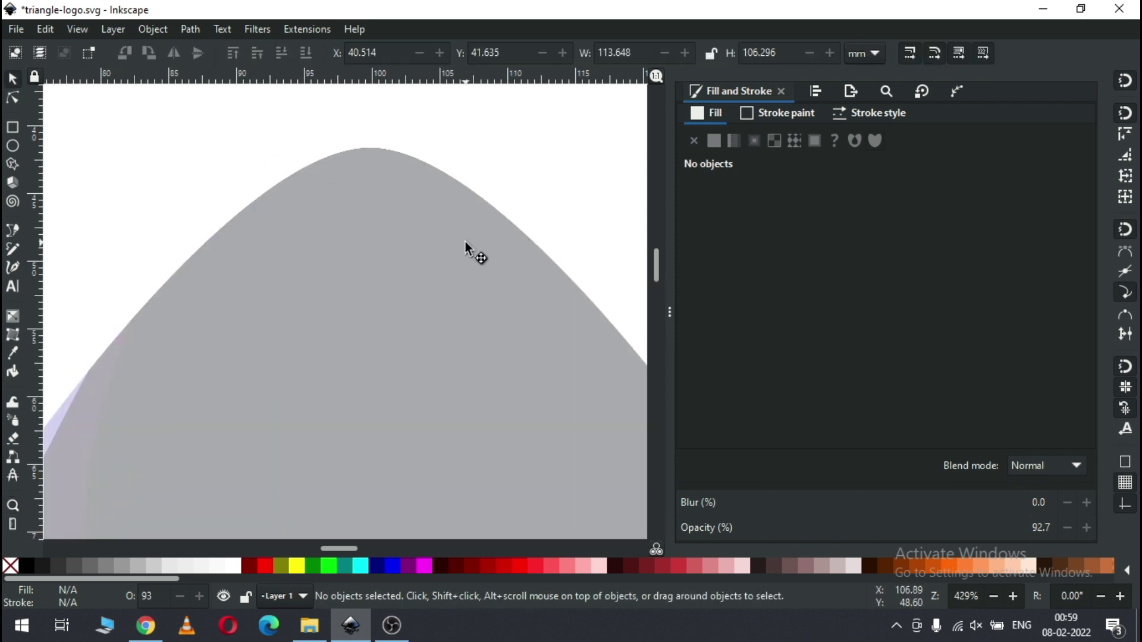
left_click(369, 180)
left_click_drag(369, 182, 376, 204)
key("minus")
key("minus")
key("minus")
key("minus")
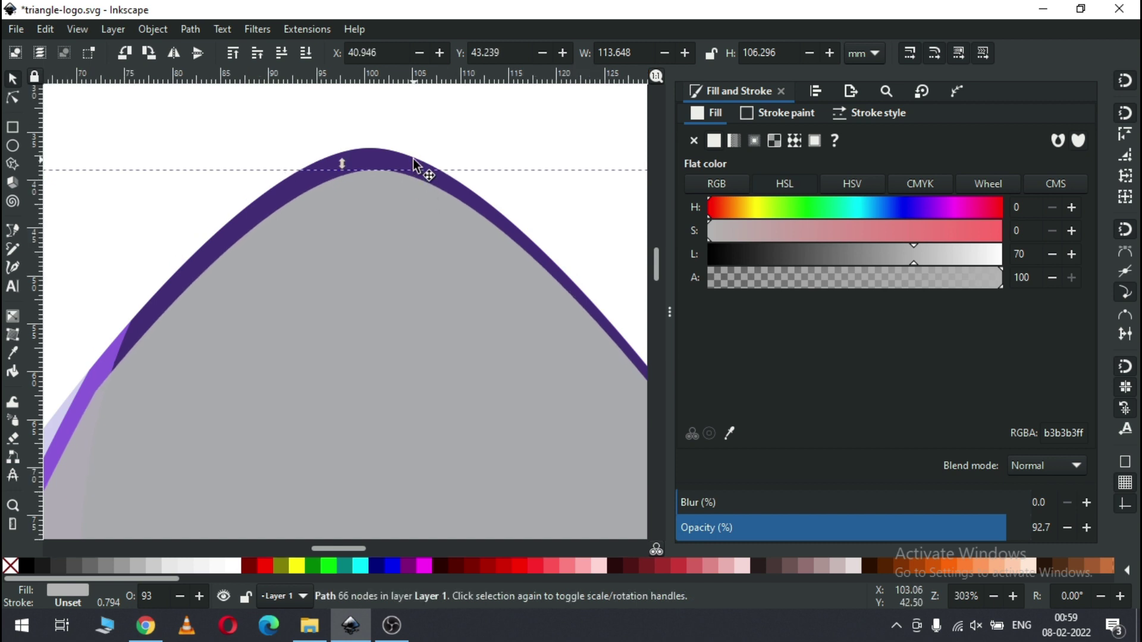
left_click(412, 156)
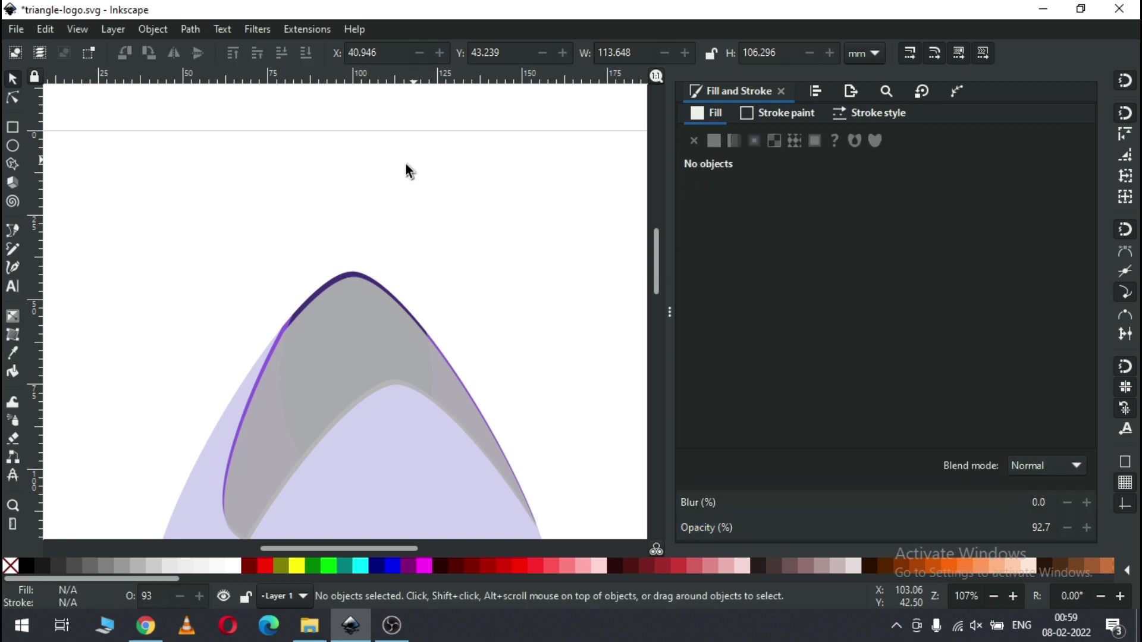
- Reduce the dark navy segment to its overlap with the shifted grey copy using Intersection, then save the file
mouse_move(217, 237)
left_mouse_down()
mouse_move(312, 281)
mouse_move(502, 469)
left_mouse_up()
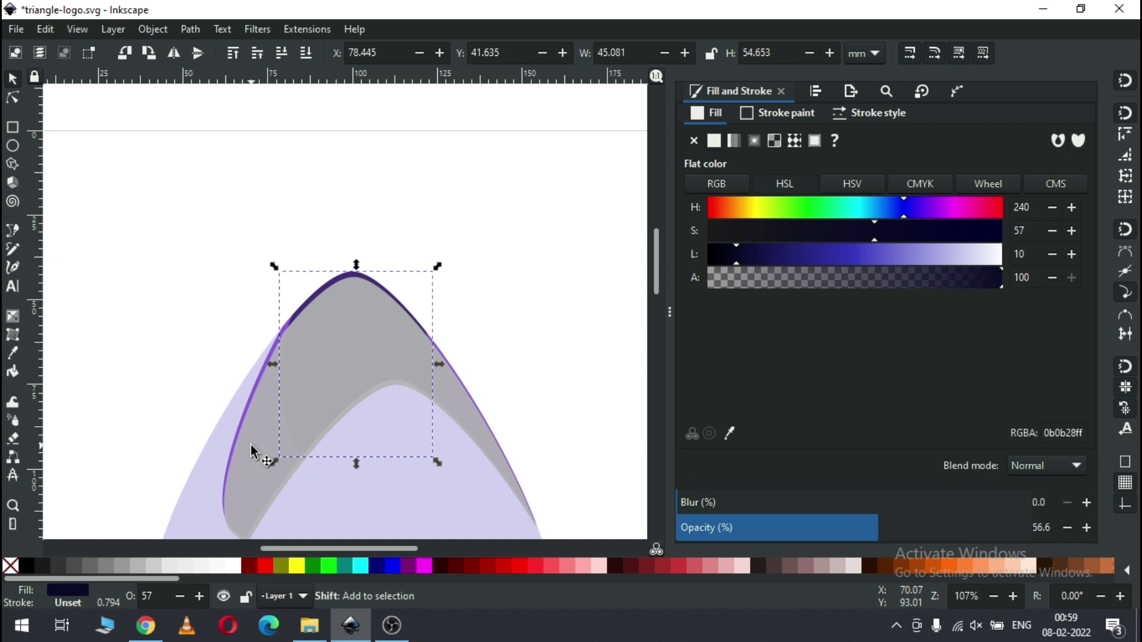
left_click(252, 447, "shift")
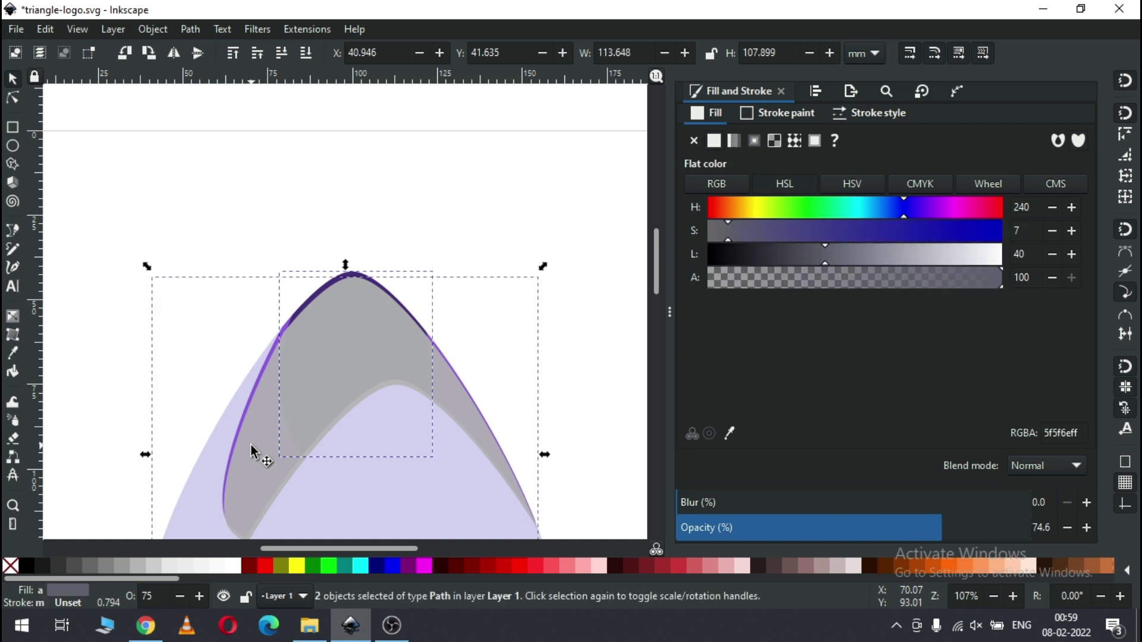
left_click(187, 31)
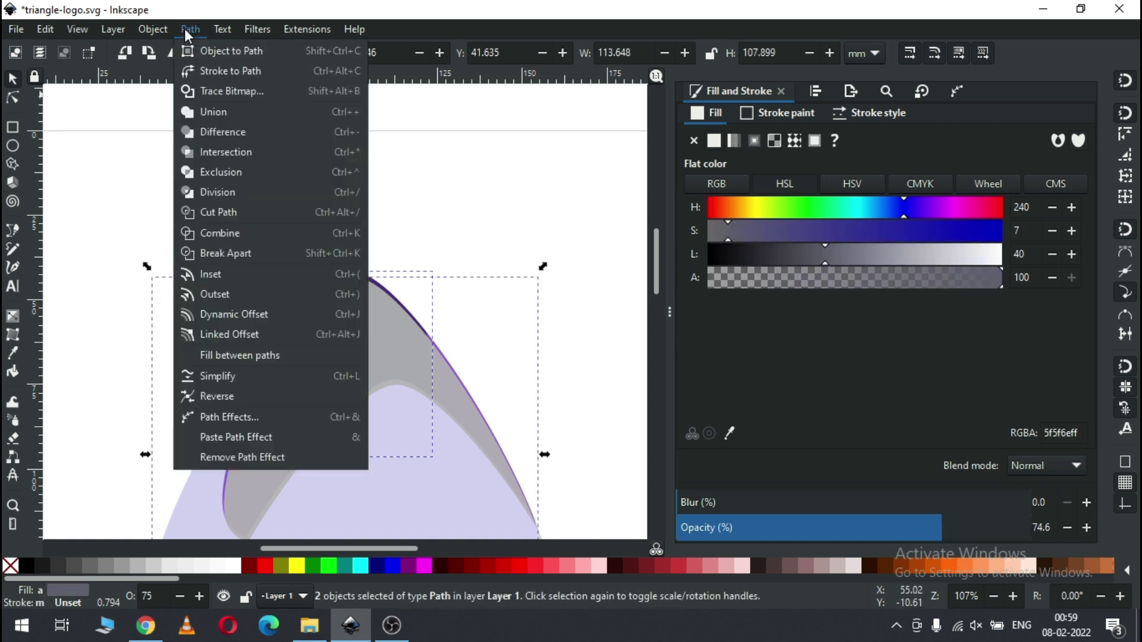
left_click(213, 152)
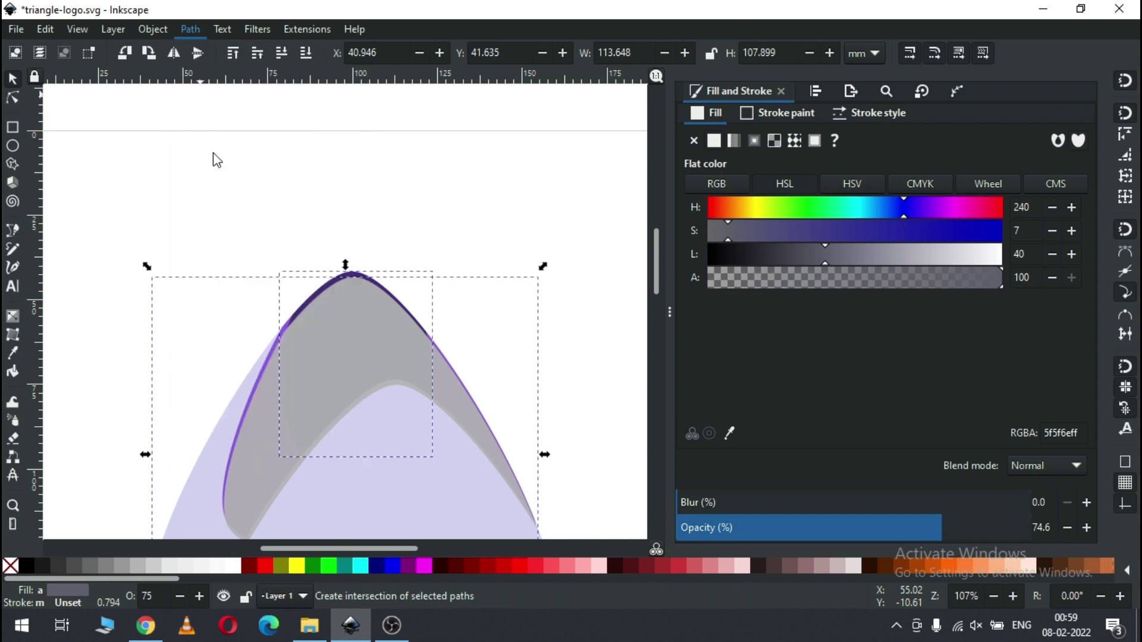
left_click(455, 209)
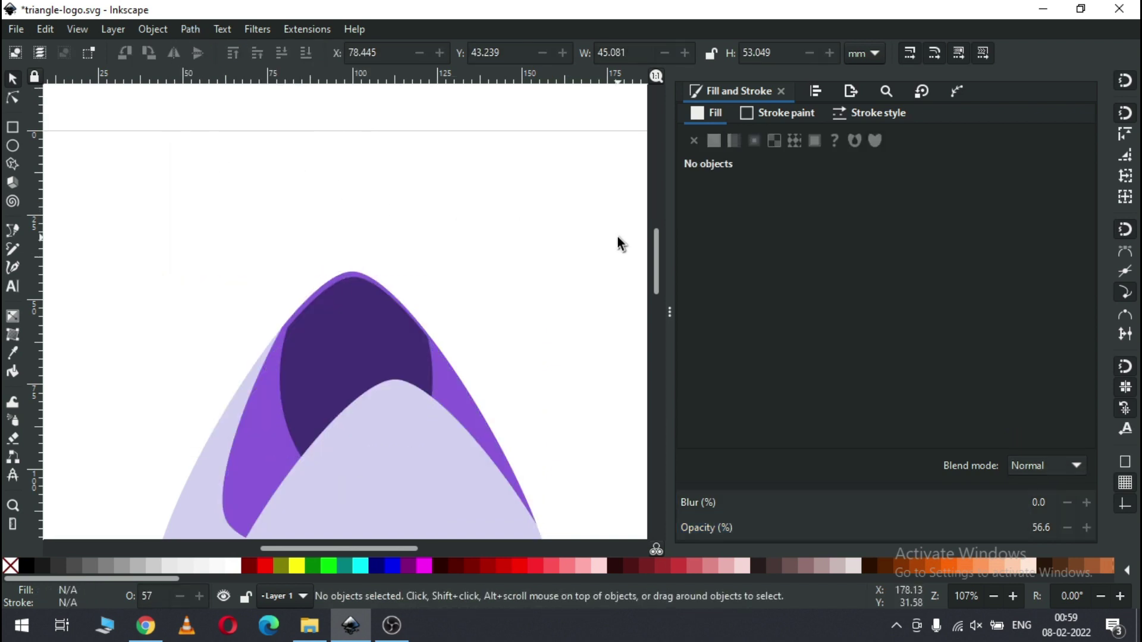
key("minus")
key("minus")
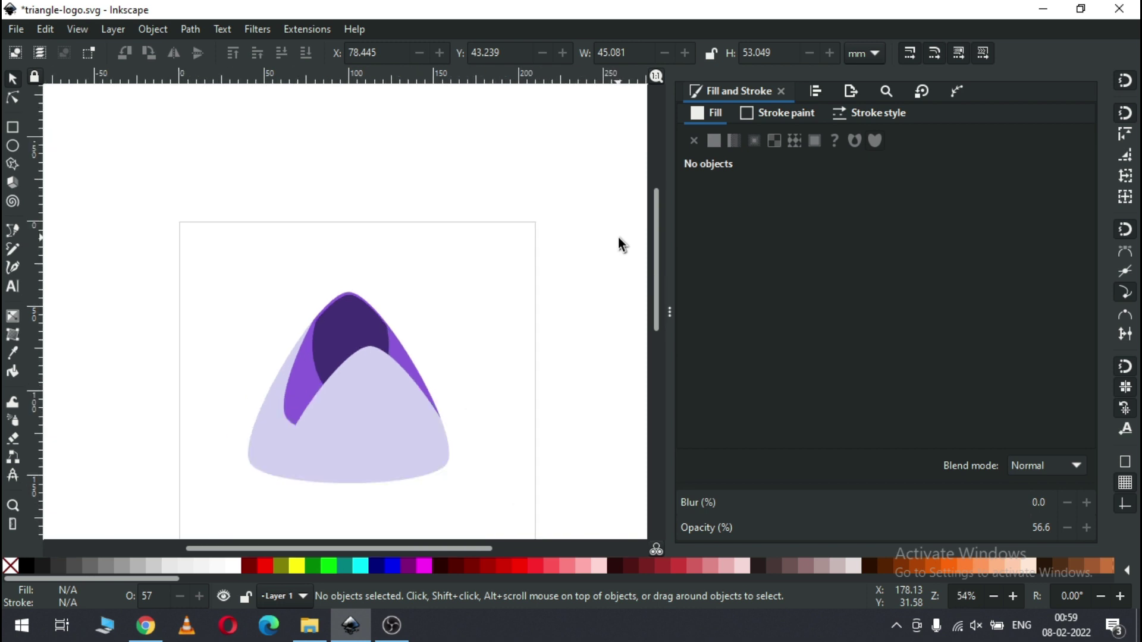
left_click_drag(657, 253, 657, 269)
key("ctrl+s")
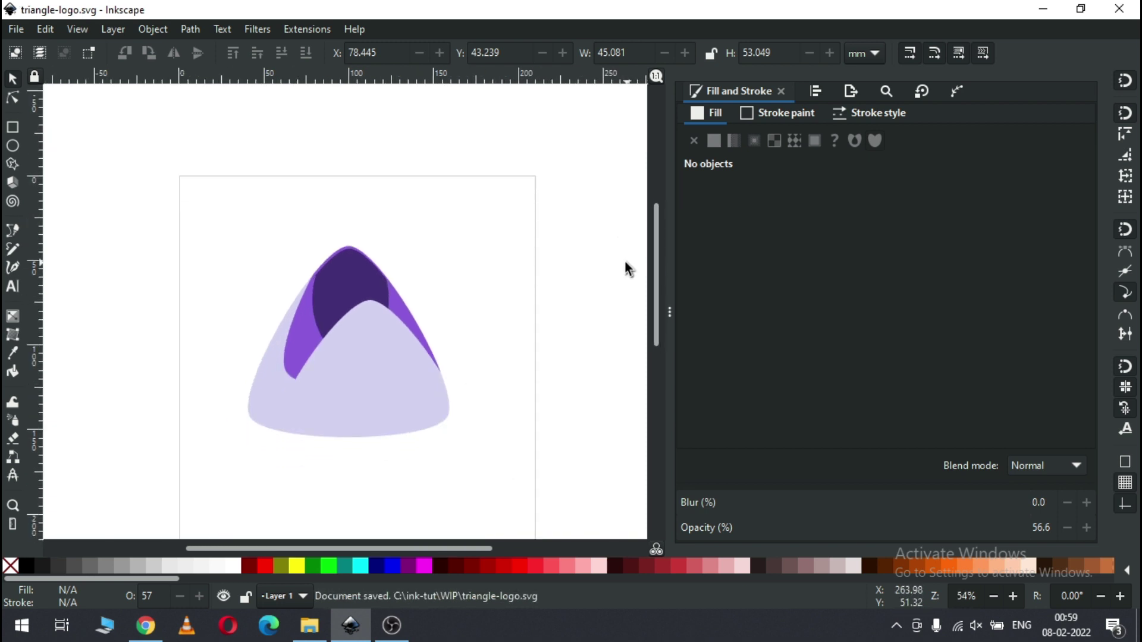
- Group the dark navy segment with the purple segment
left_click_drag(215, 206, 483, 395)
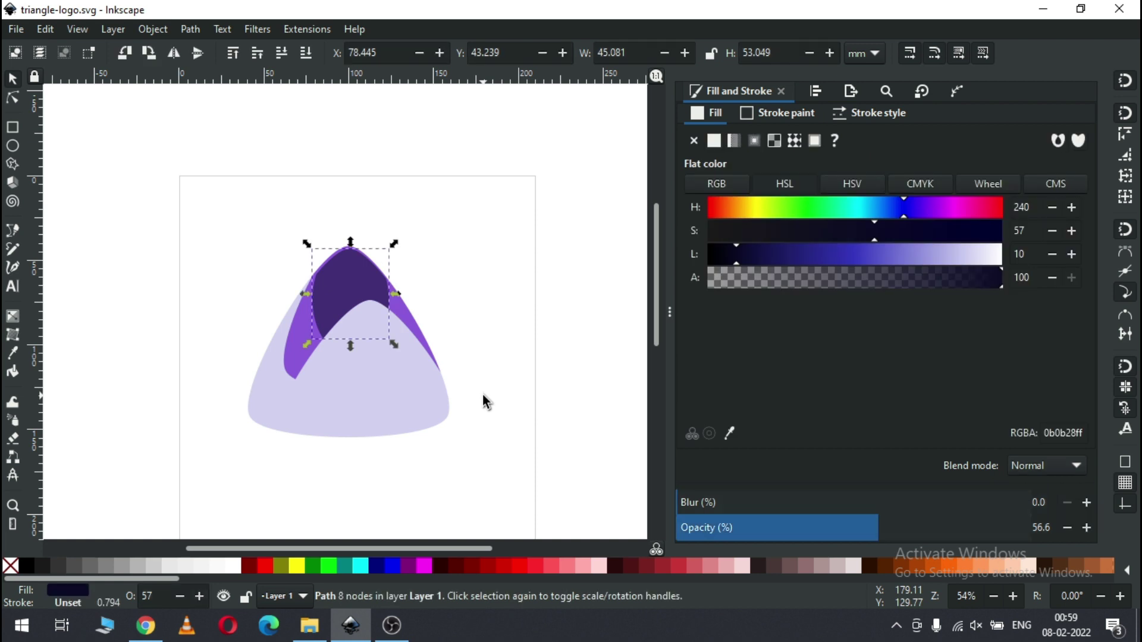
left_click(290, 363, "shift")
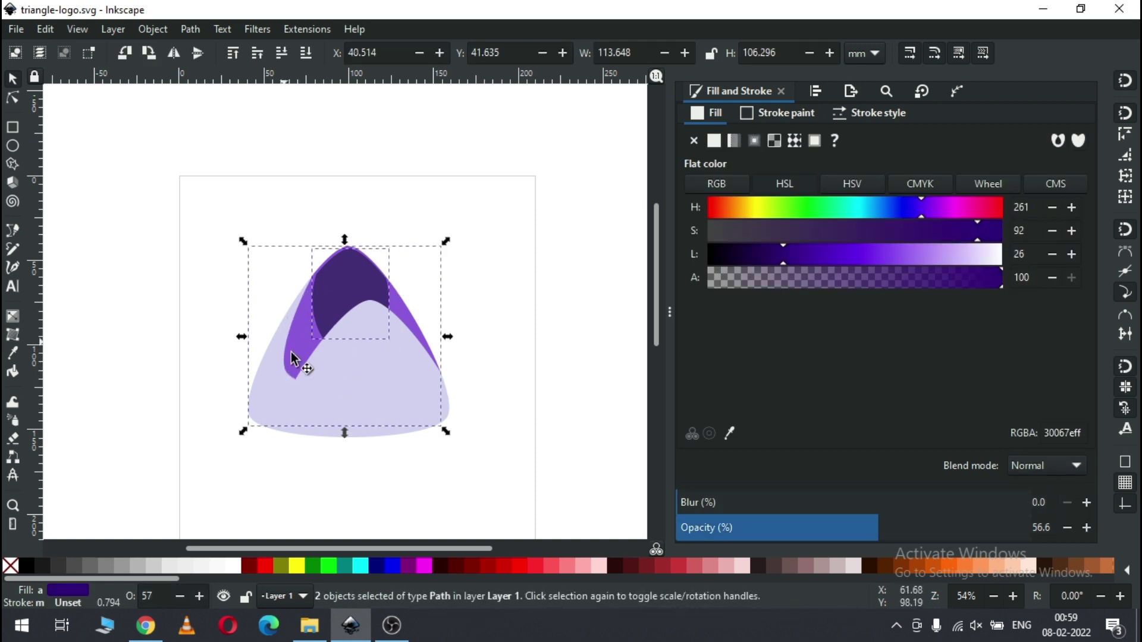
key("ctrl")
key("ctrl+g")
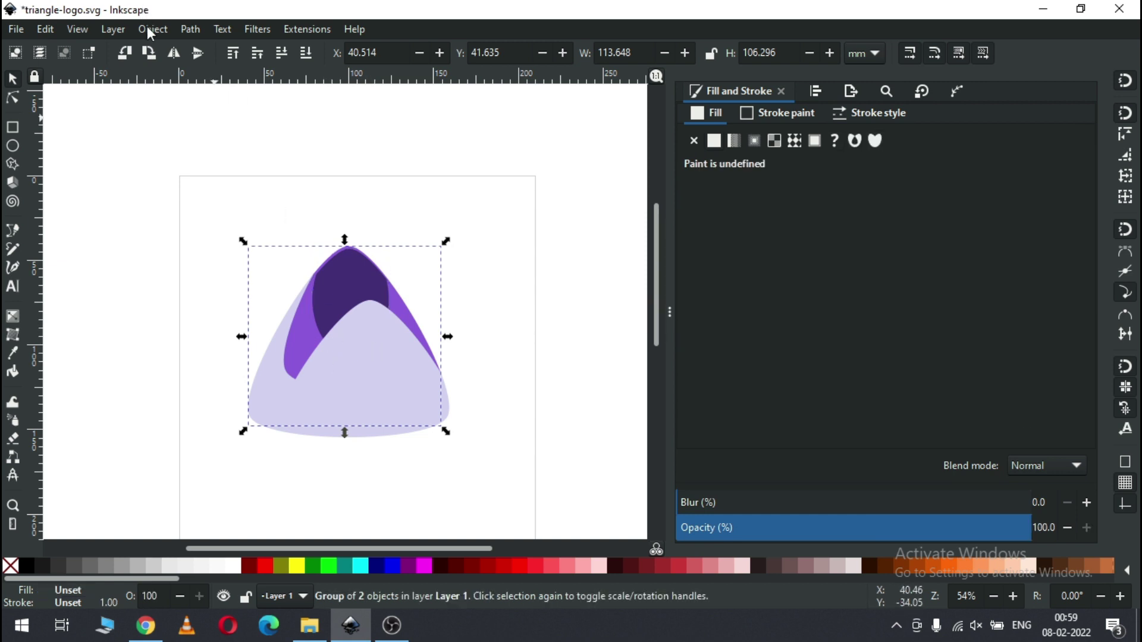
left_click(152, 31)
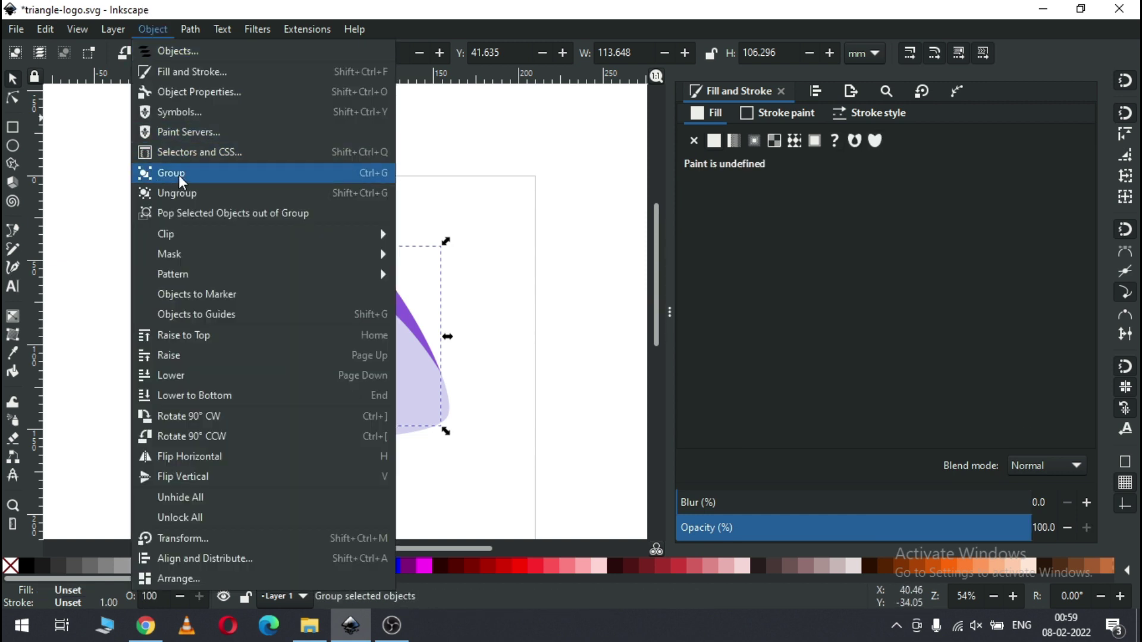
left_click(533, 321)
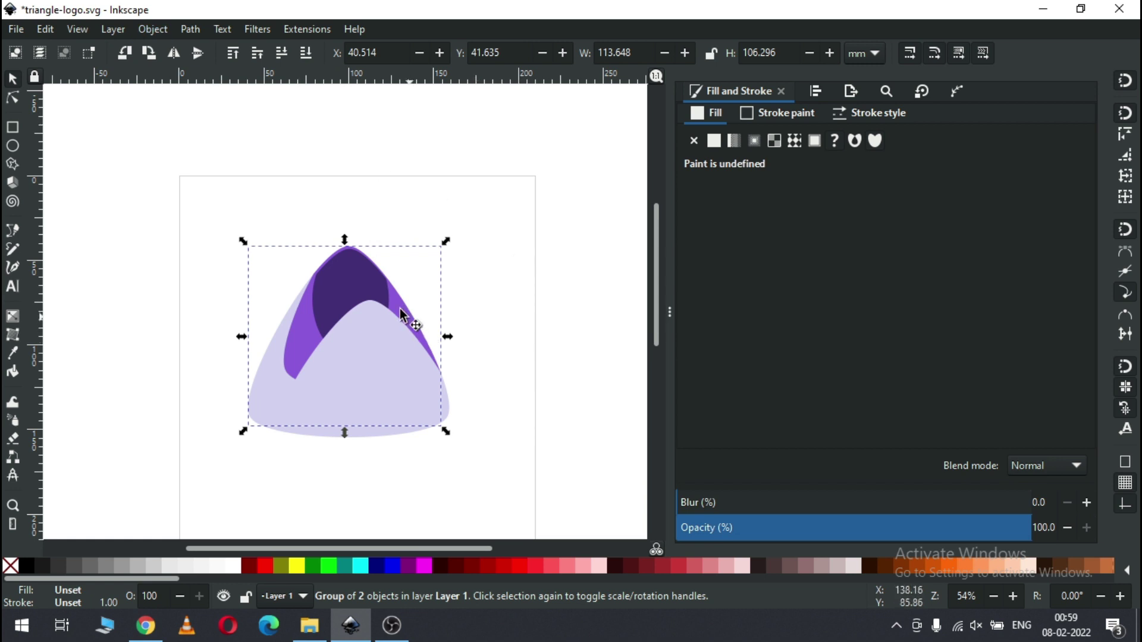
- Duplicate the group of purple and dark segments and rotate the copy by 120°
right_click(353, 290)
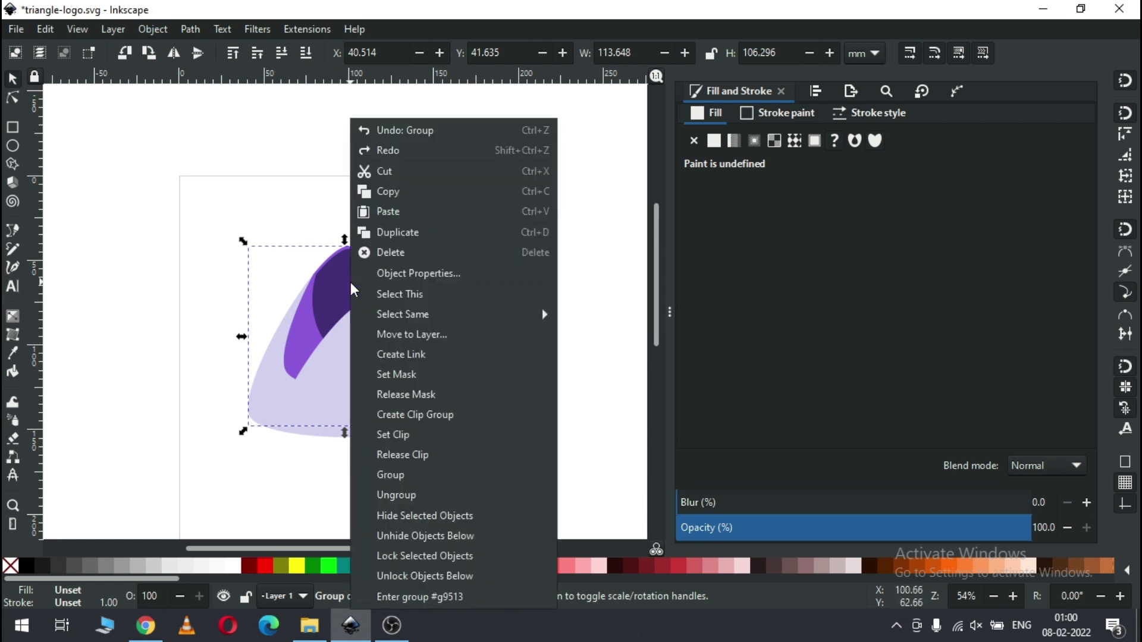
left_click(396, 235)
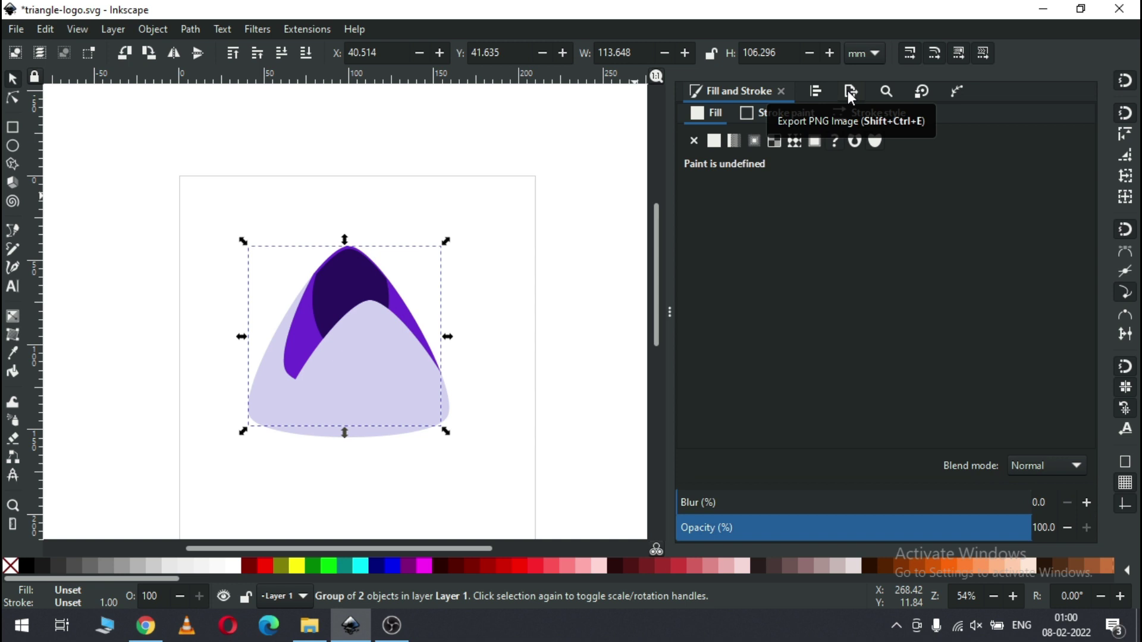
left_click(922, 91)
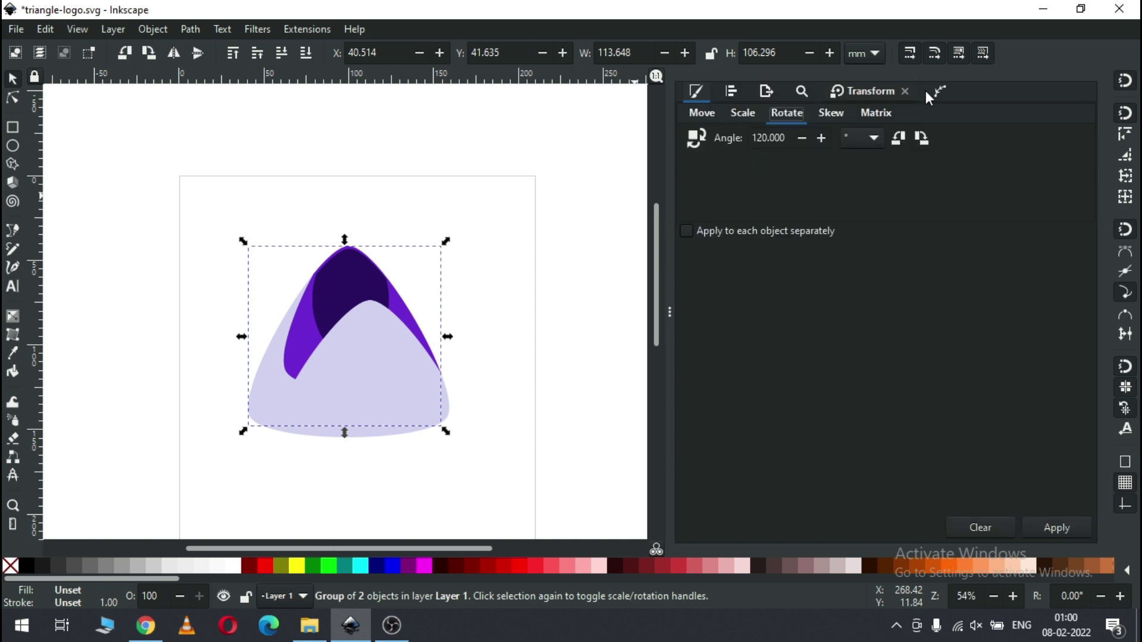
left_click(789, 139)
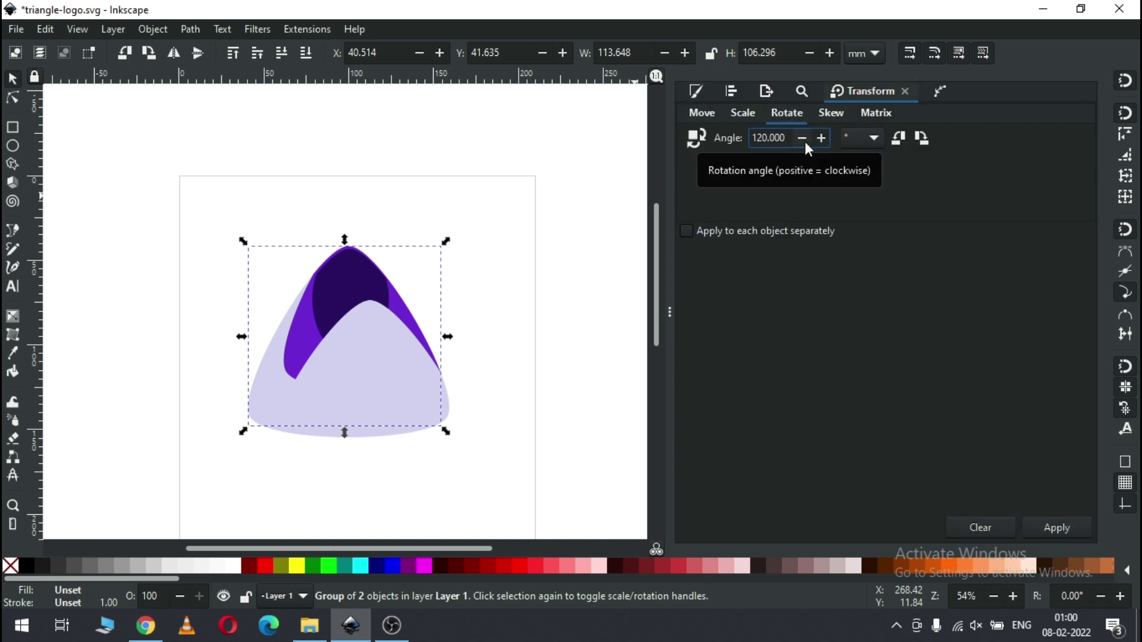
key("Return")
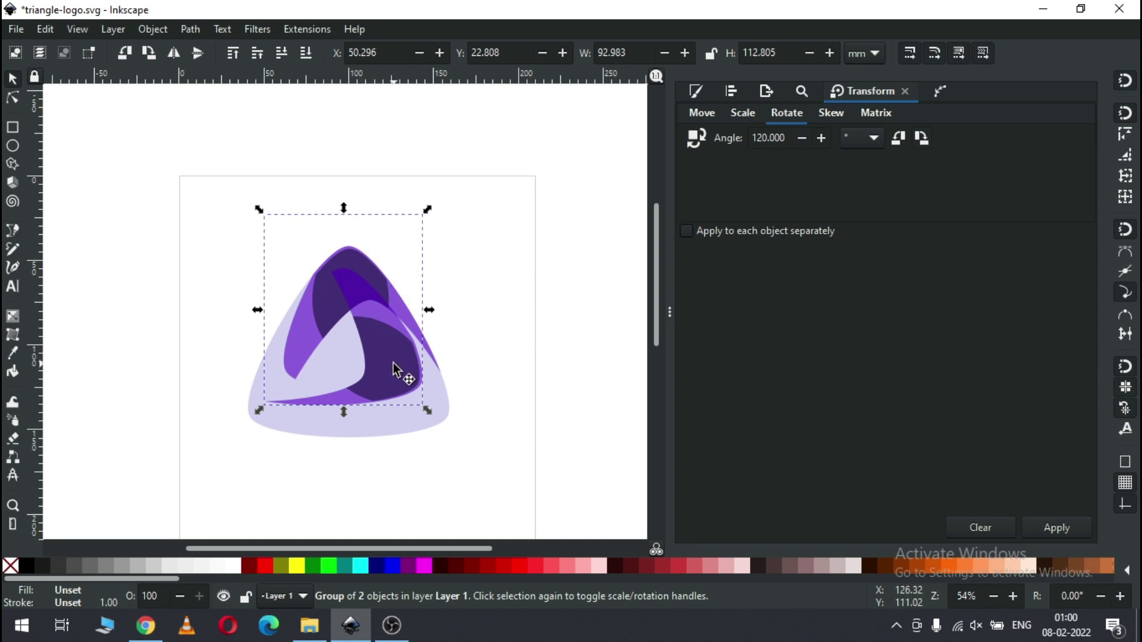
- Align the rotated group to the bottom and right edges of the lavender base triangle, relative to the last selected object
left_click(368, 429, "shift")
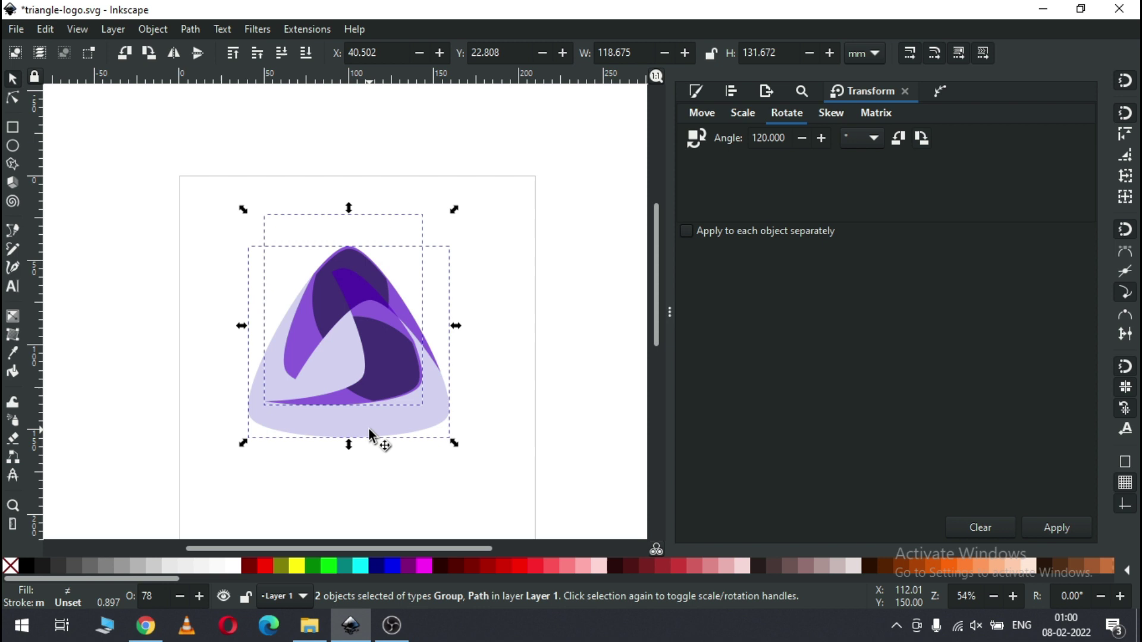
left_click(733, 92)
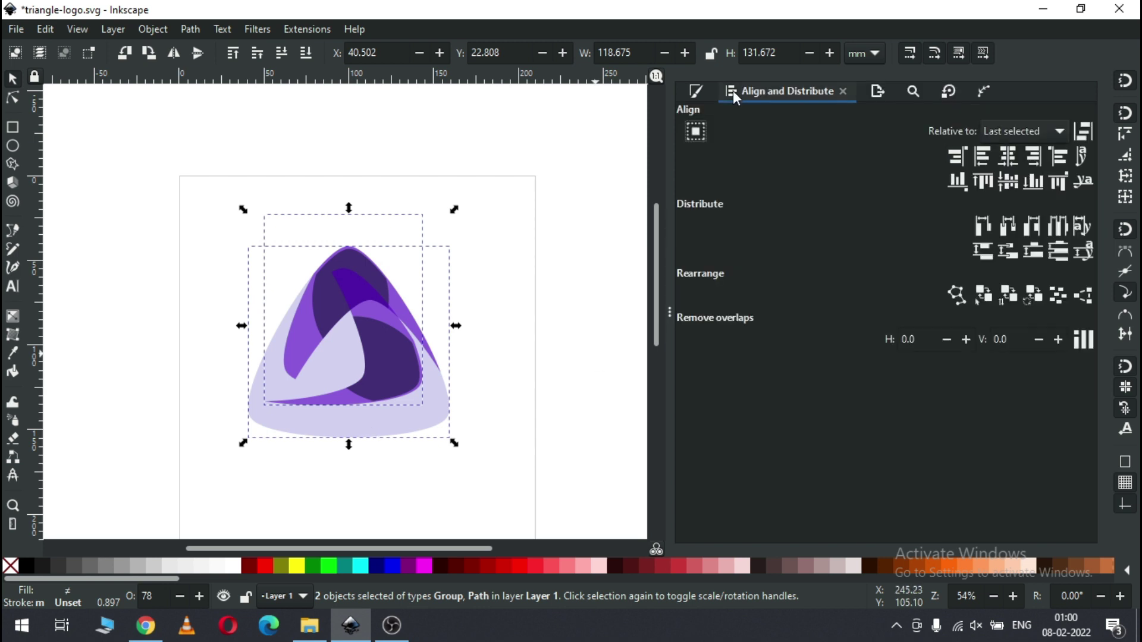
left_click(1035, 183)
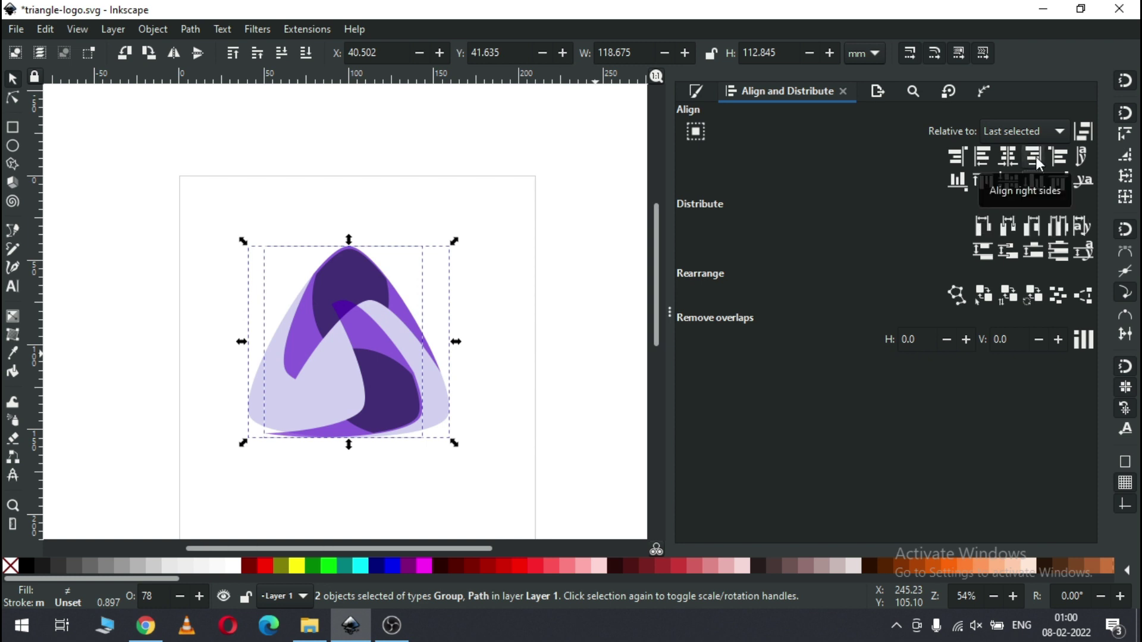
left_click(1036, 155)
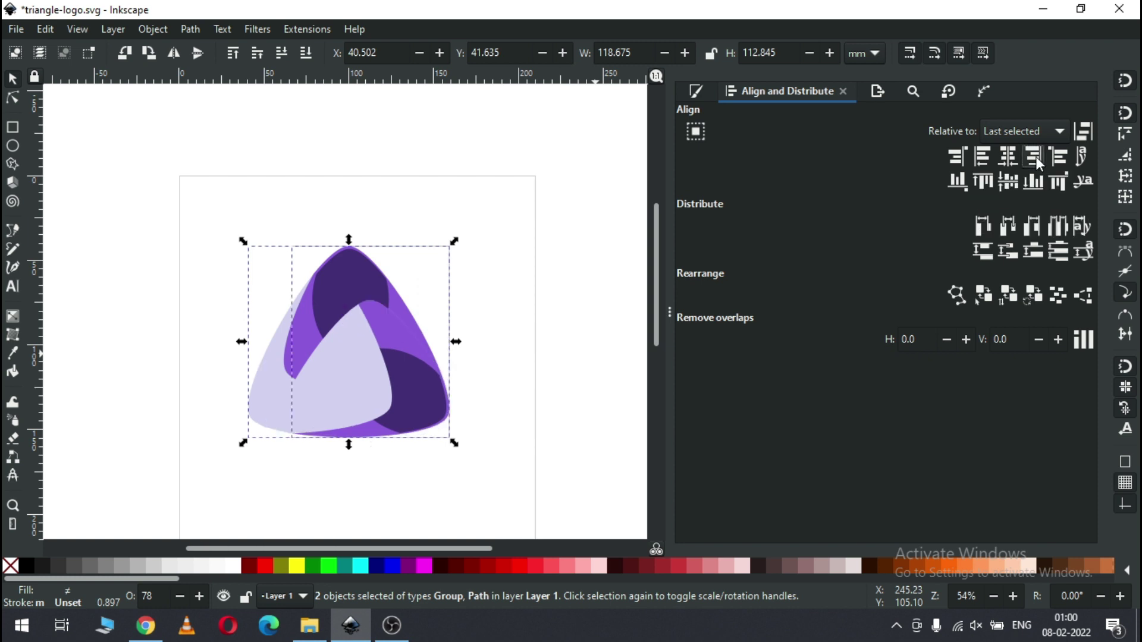
left_click(476, 288)
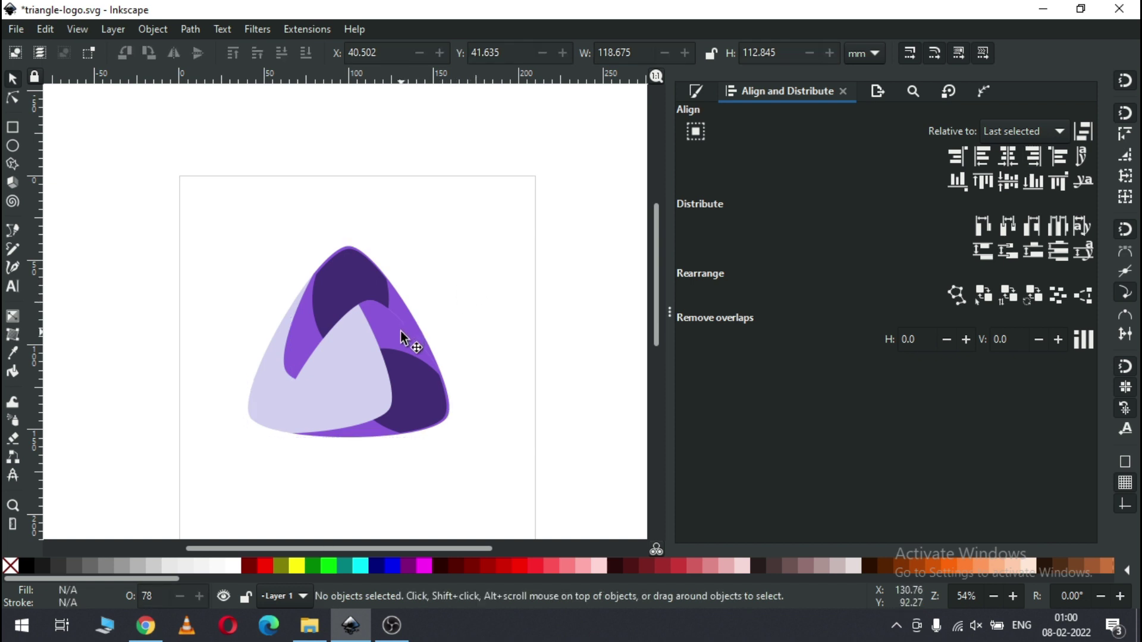
key("z")
left_click_drag(195, 322, 484, 459)
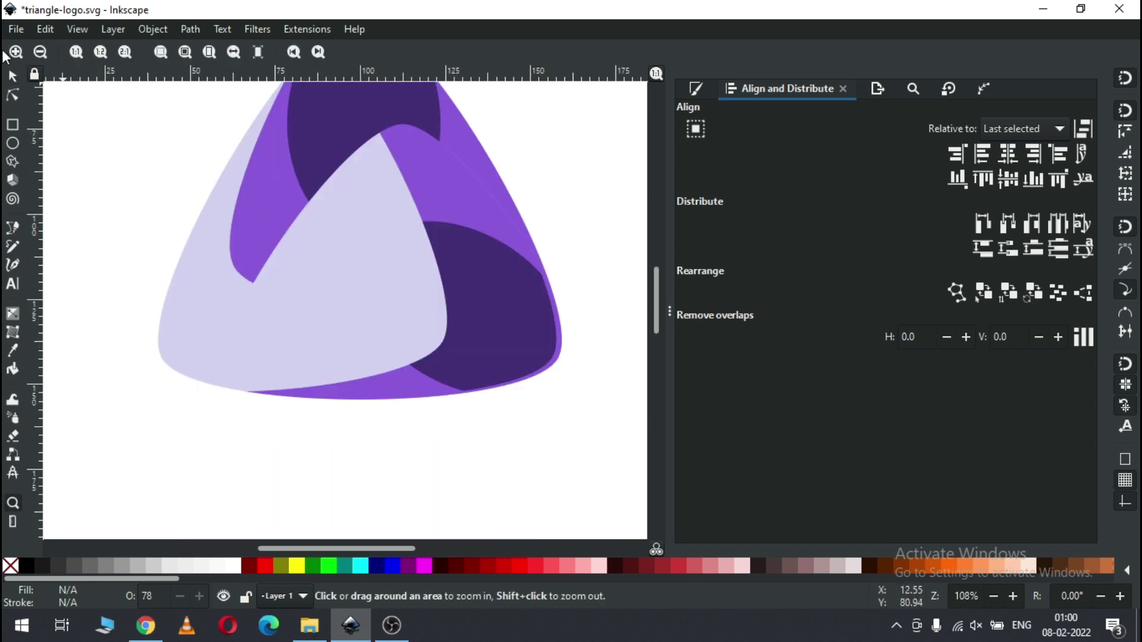
- Duplicate the rotated purple and dark group on the triangle's right side and rotate the copy by 120°
left_click(16, 79)
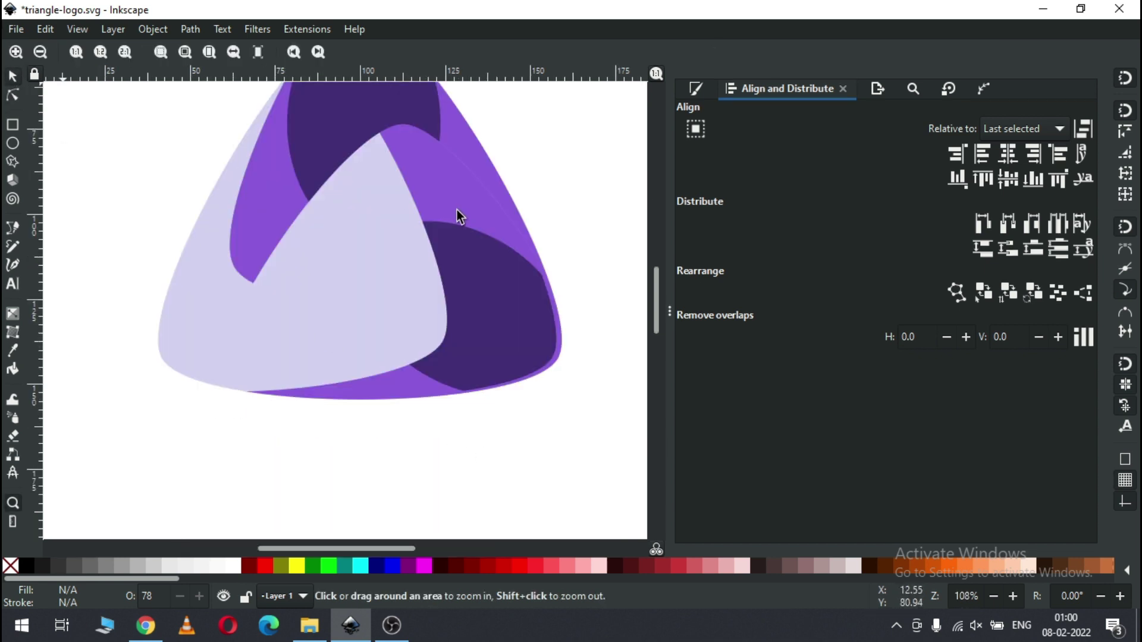
left_click(499, 226, "ctrl")
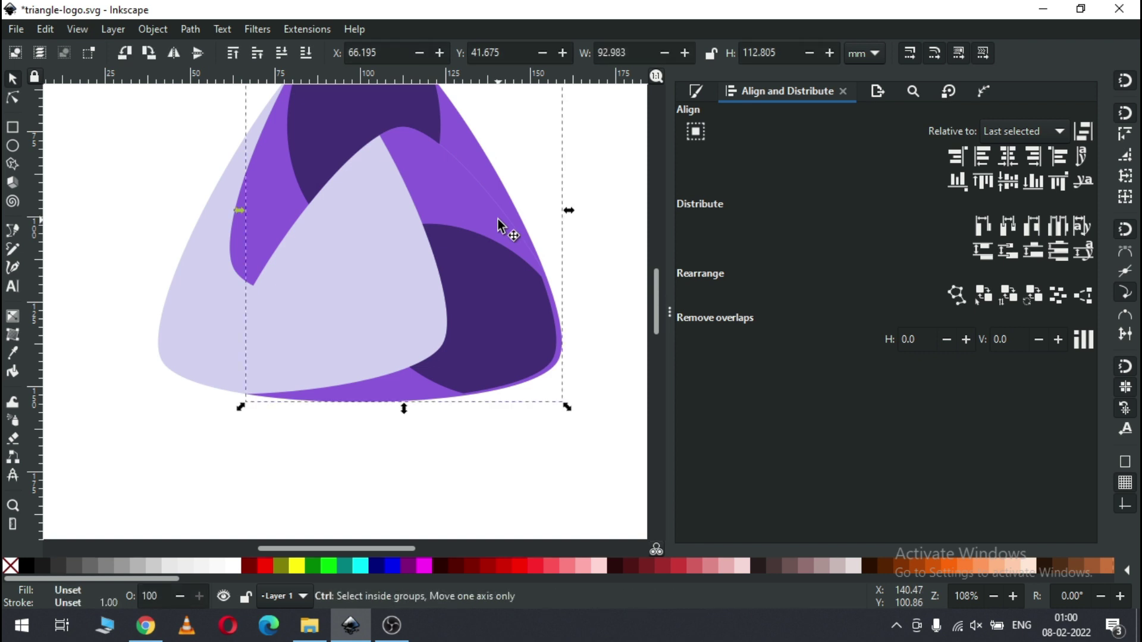
left_click(499, 220)
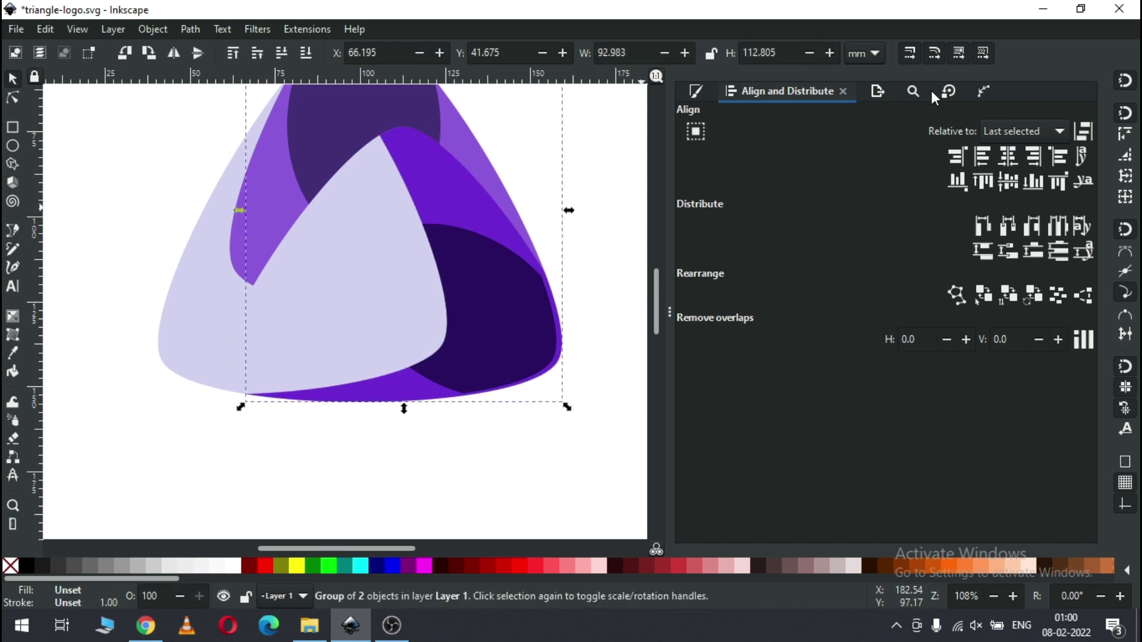
left_click(945, 91)
left_click(789, 136)
key("Return")
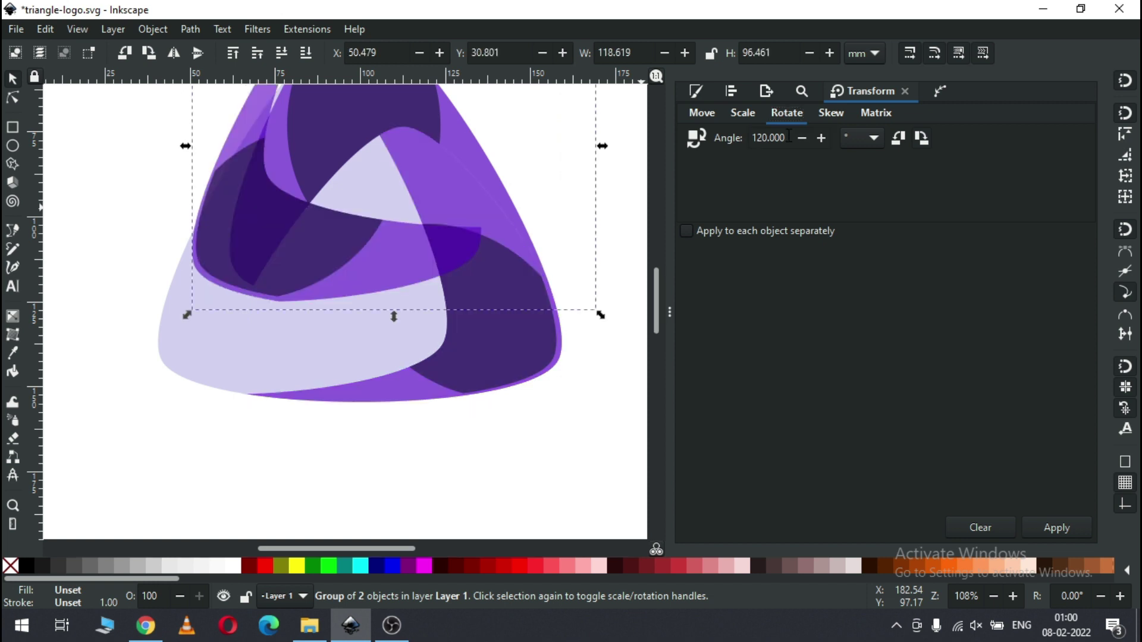
- Align the new rotated group to the bottom and left edges of the lavender base triangle, relative to the last selected object
key("minus")
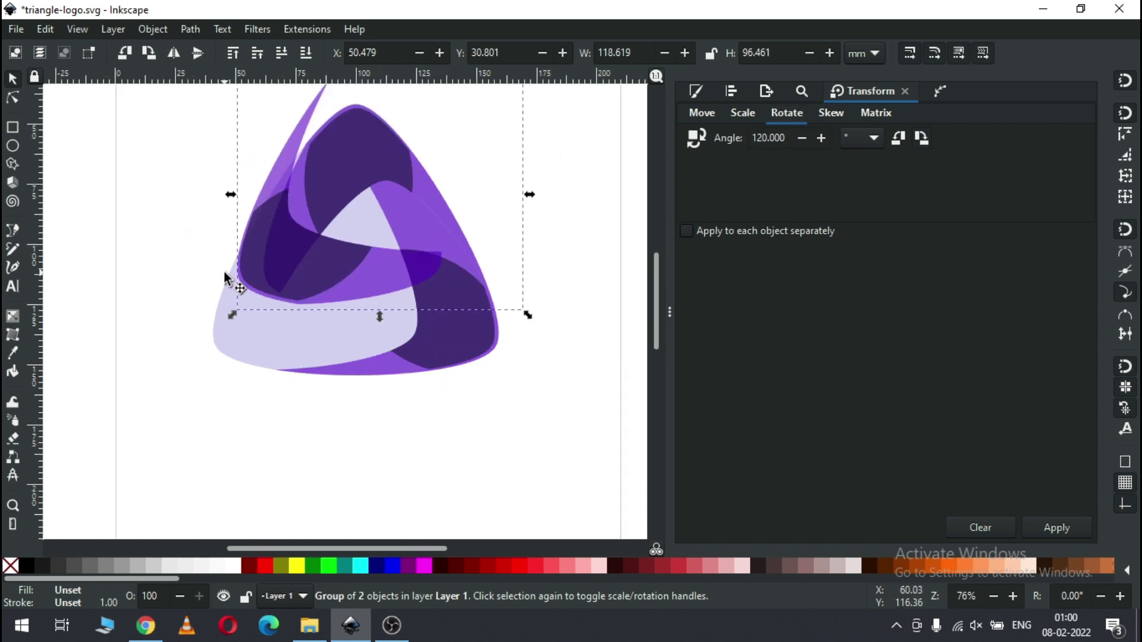
left_click(263, 335, "shift")
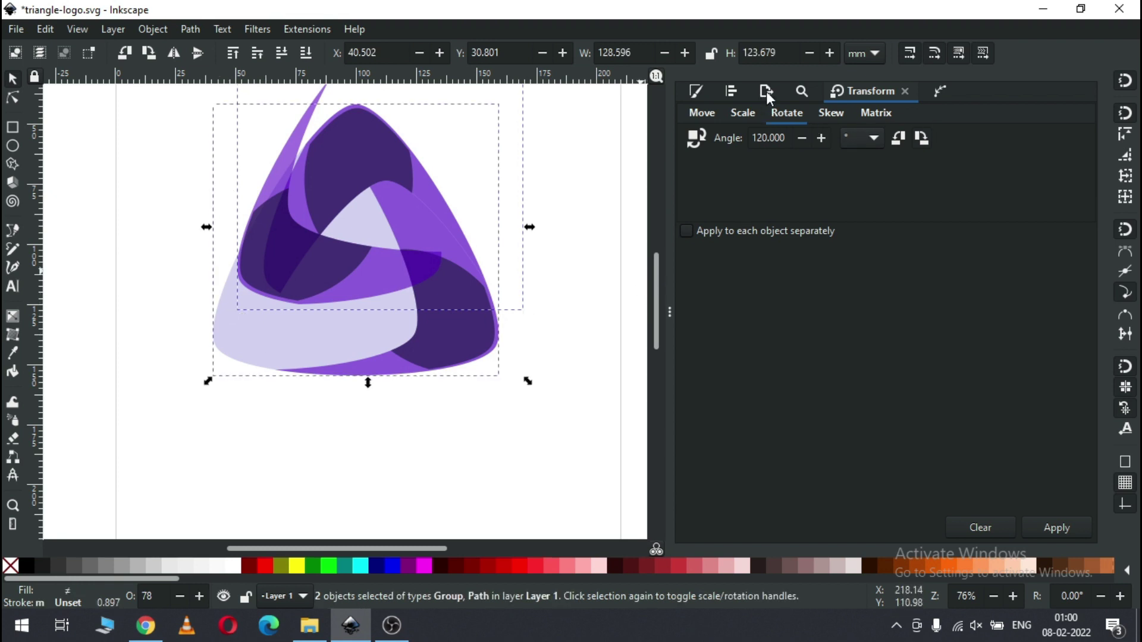
left_click(733, 91)
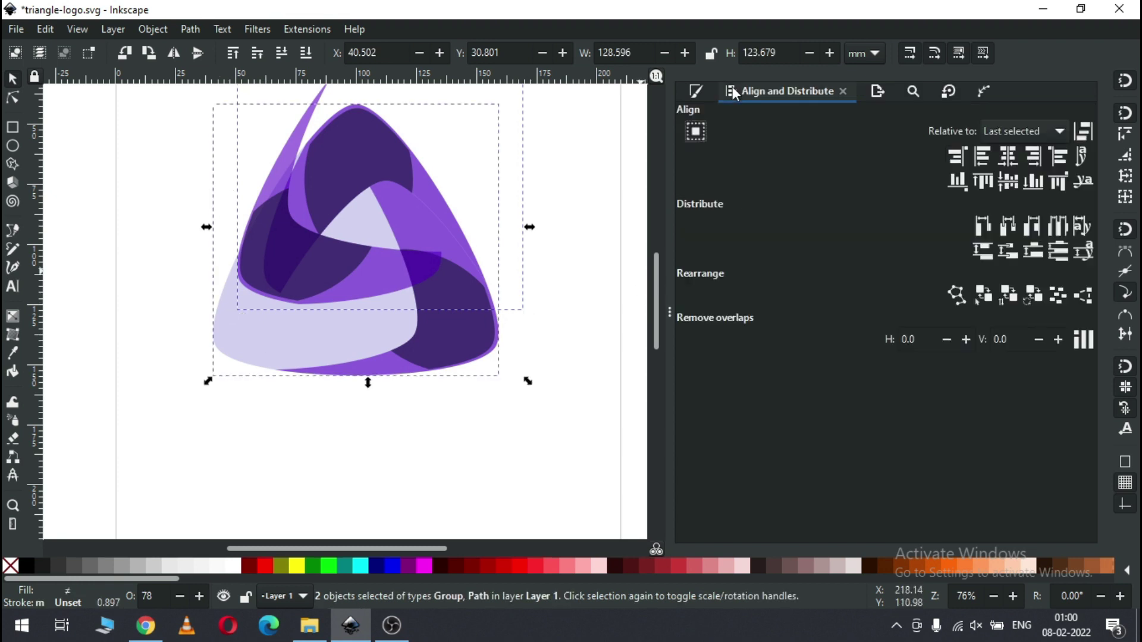
left_click(1033, 182)
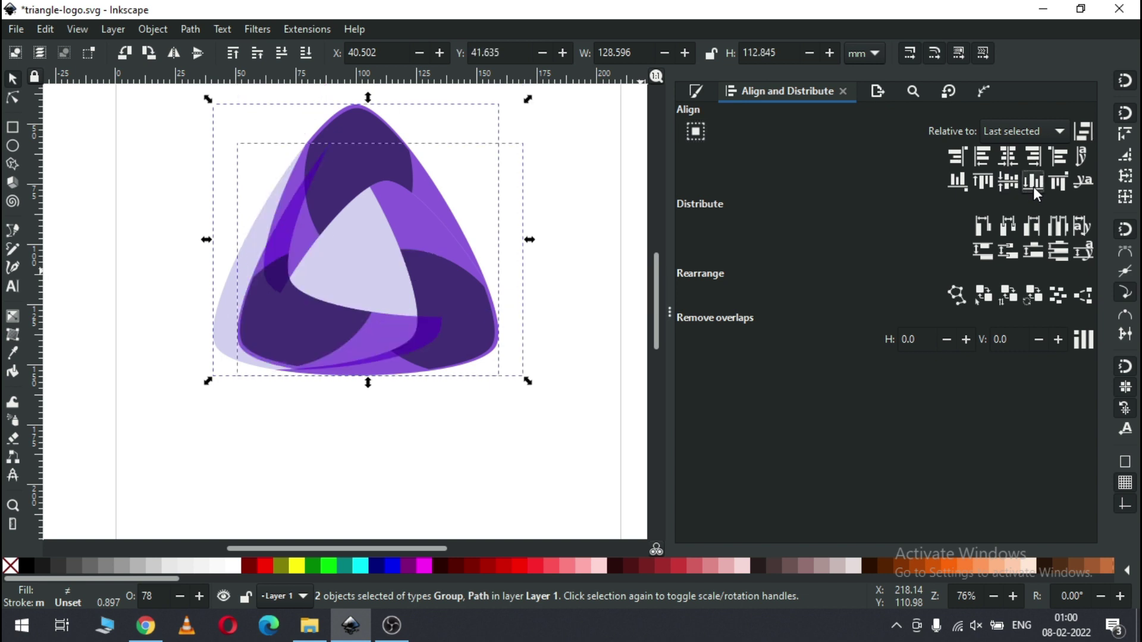
left_click(983, 157)
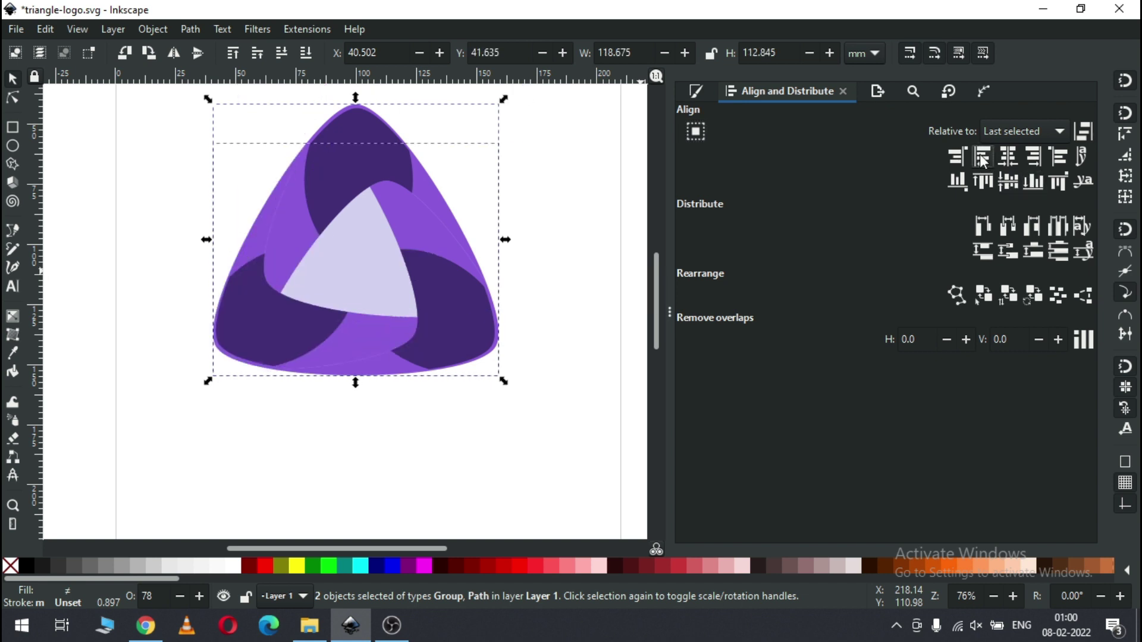
left_click(539, 239)
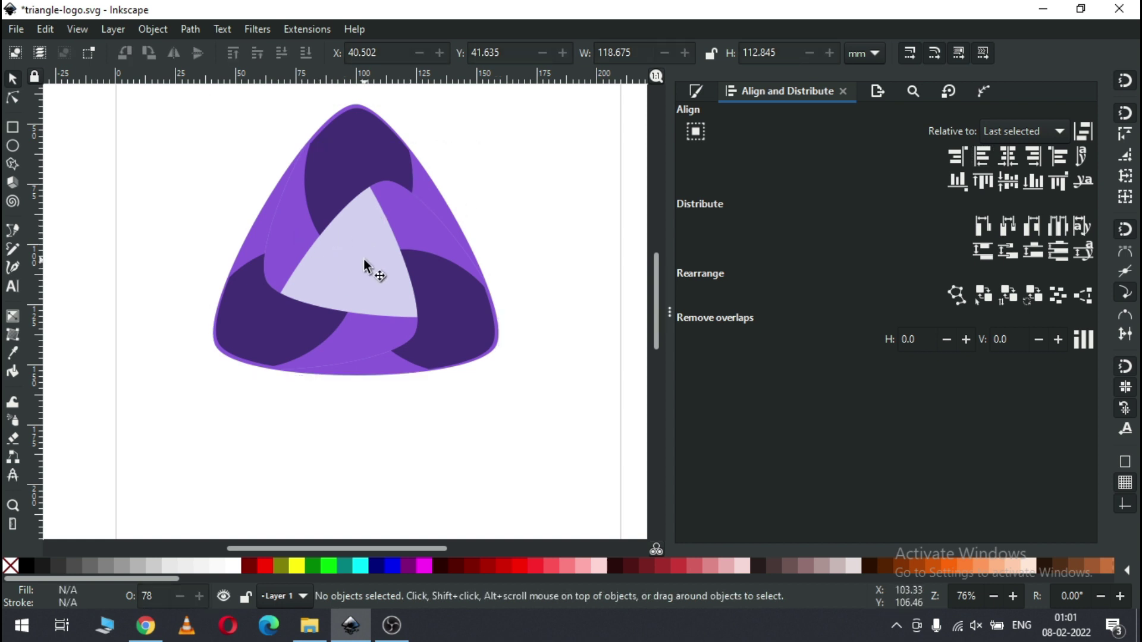
- Ungroup all the logo's segment groups into individual paths
left_click_drag(189, 102, 554, 392)
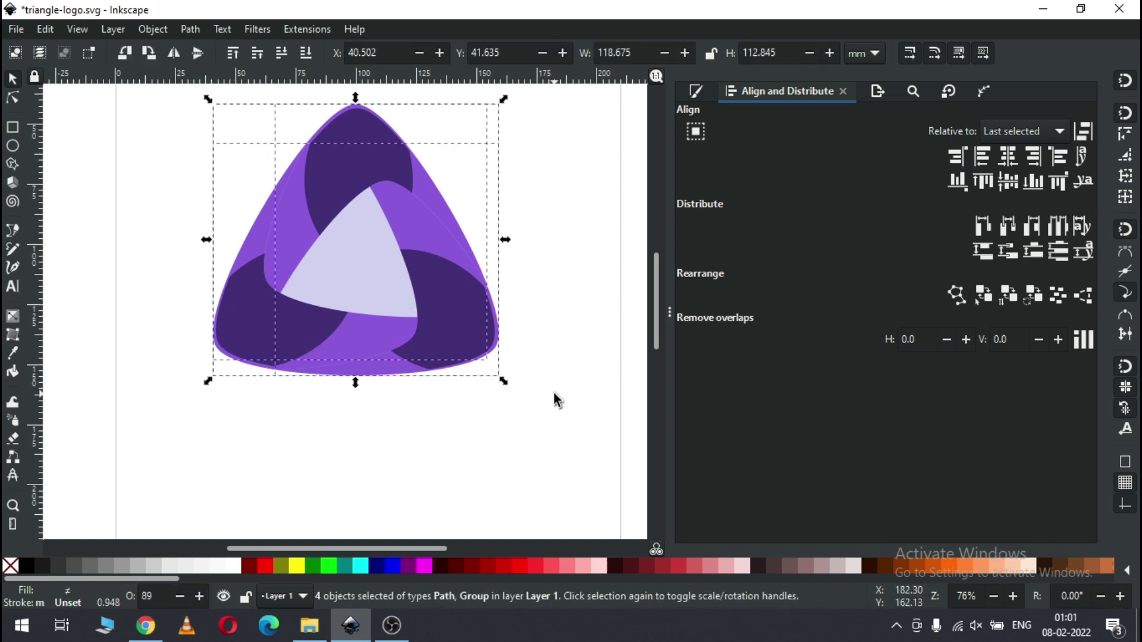
left_click(150, 28)
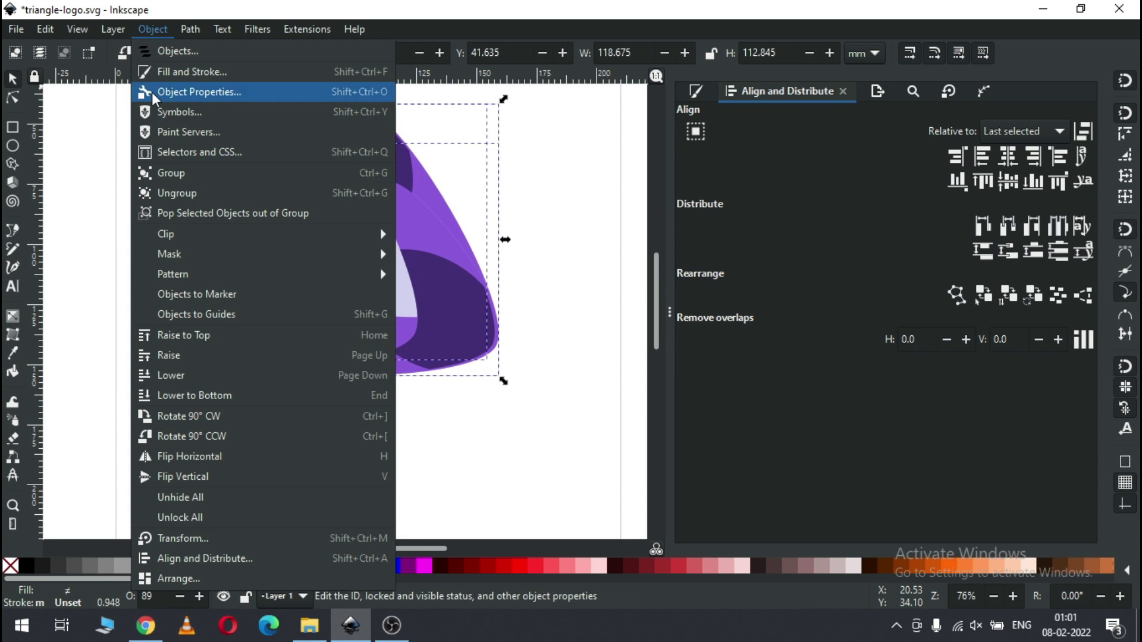
left_click(188, 192)
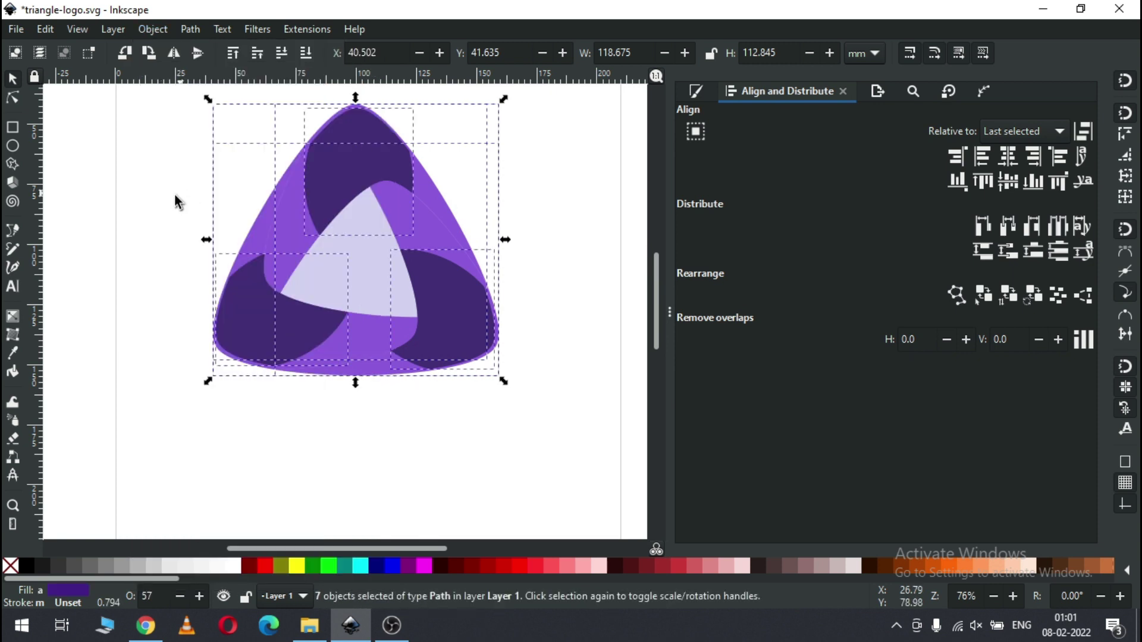
left_click(149, 202)
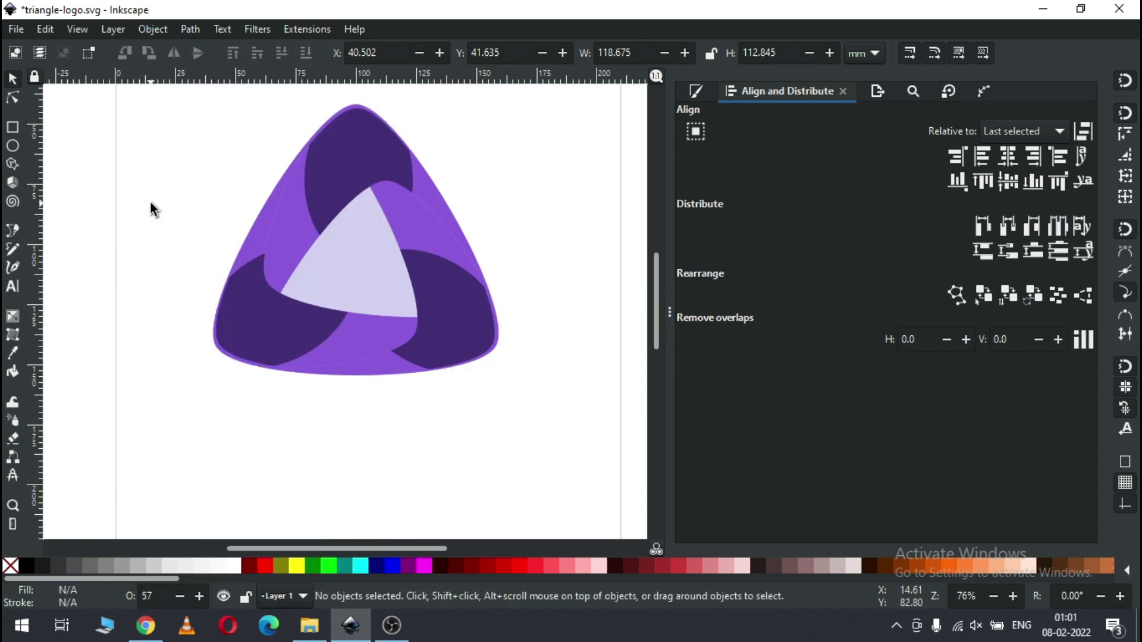
- Fill the purple segment at the triangle's lower-left corner with teal and the one at the lower-right corner with coral red
left_click(256, 222)
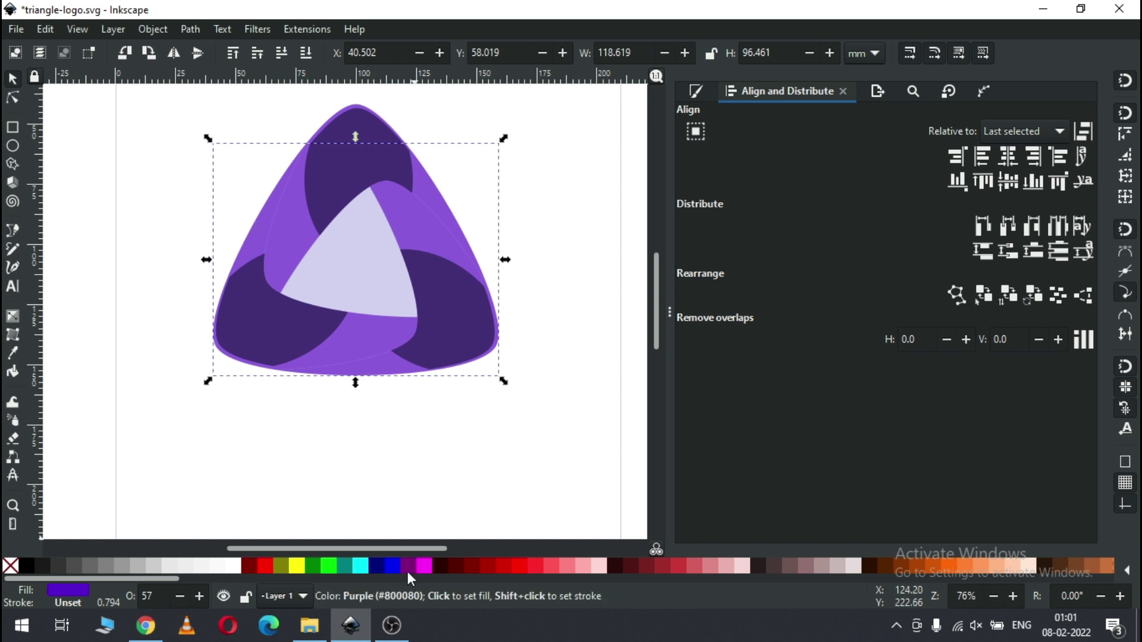
left_click(343, 566)
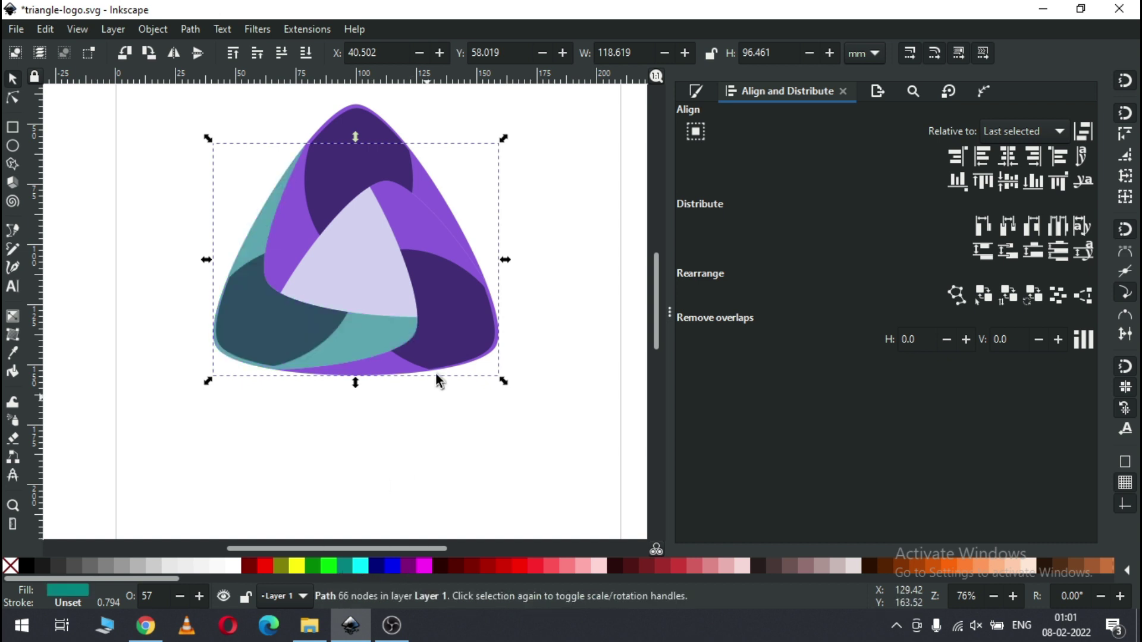
left_click(545, 273)
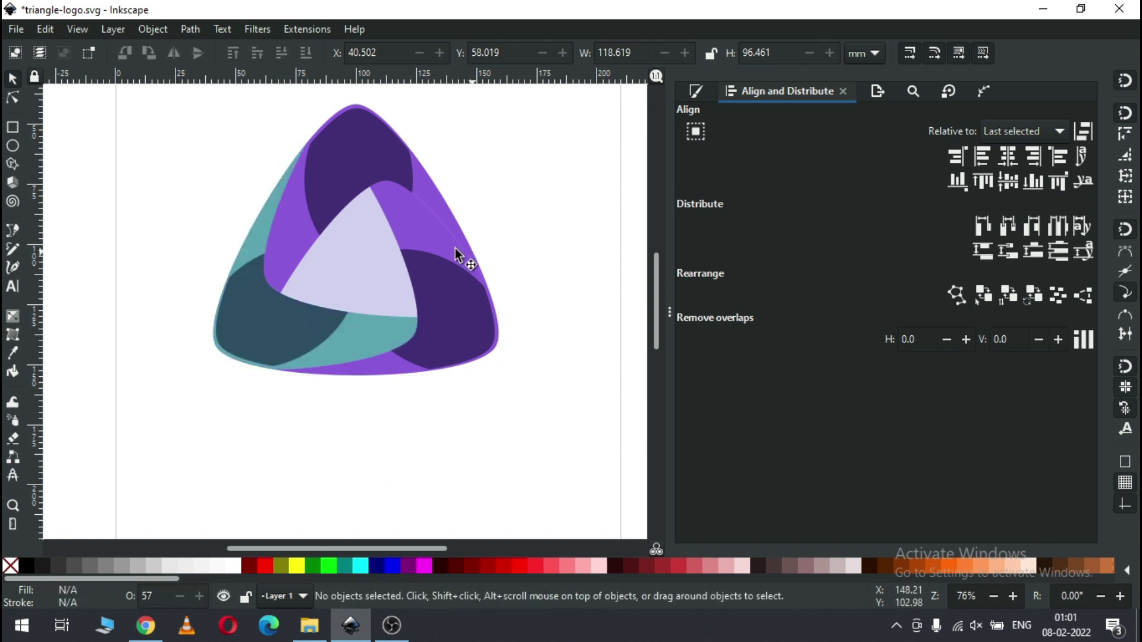
left_click(402, 237)
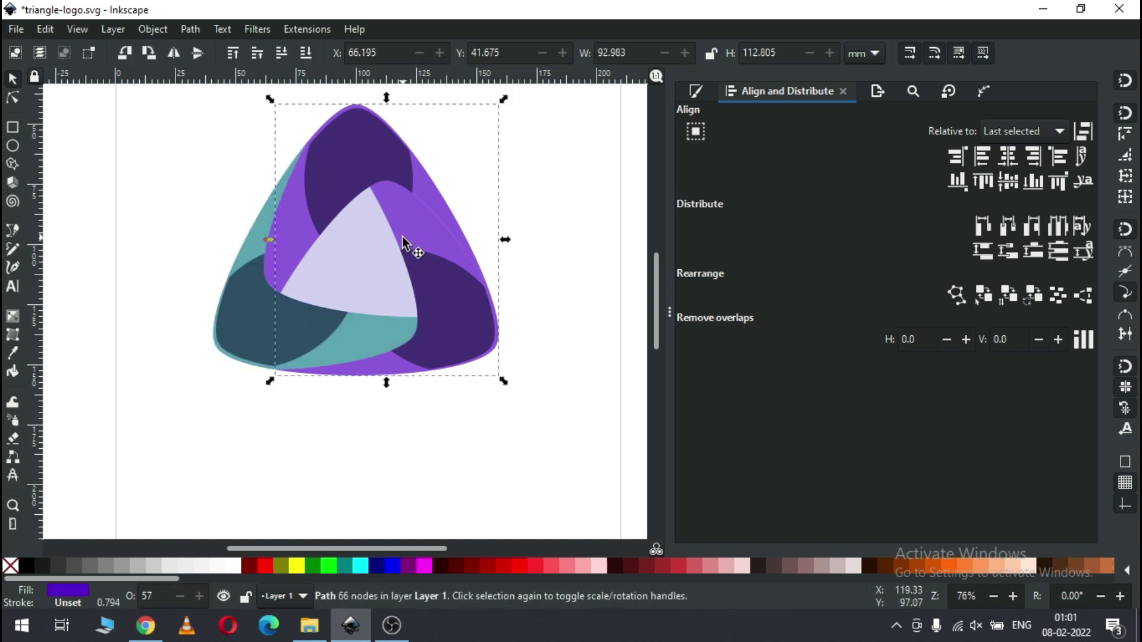
left_click(691, 565)
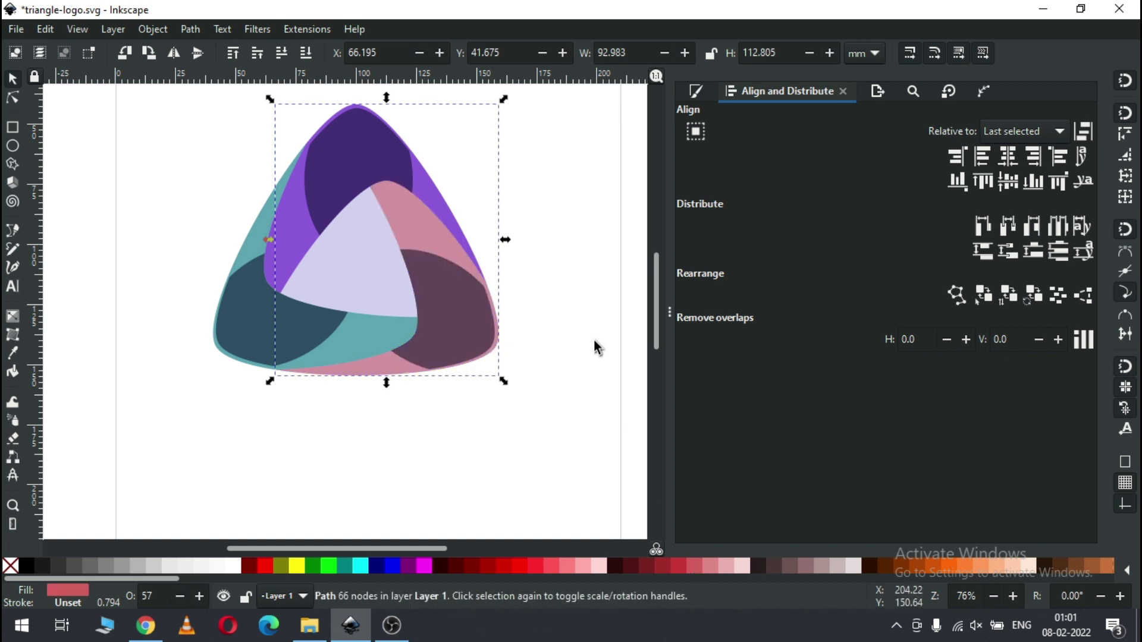
left_click(568, 304)
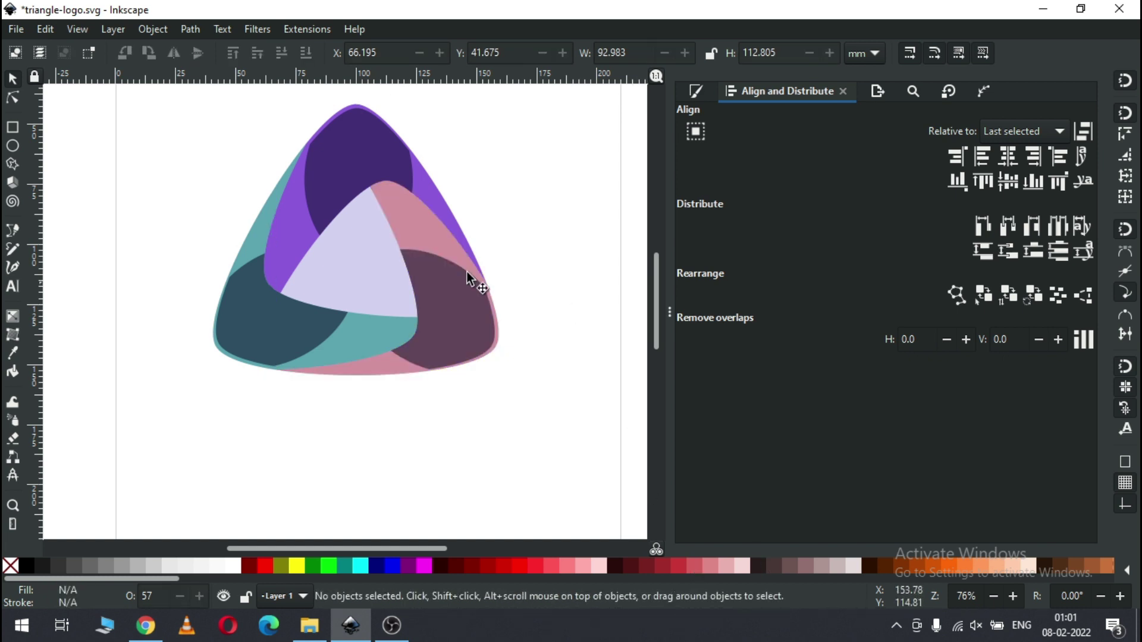
- Delete the lavender base triangle from behind the segments and save the file
left_click(369, 274)
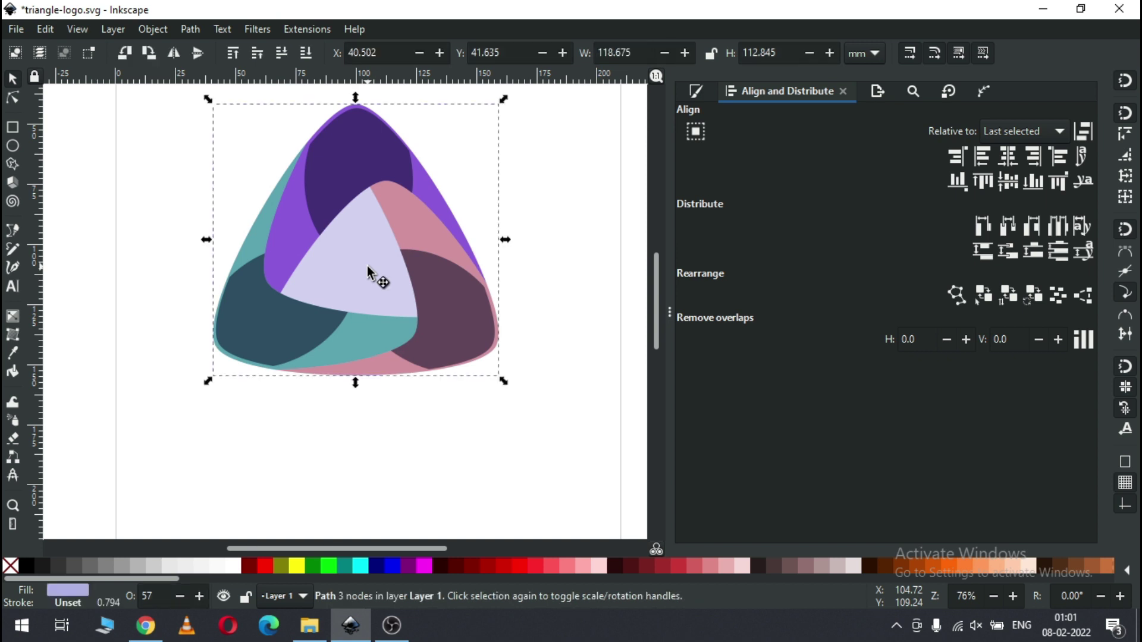
key("Delete")
key("ctrl+s")
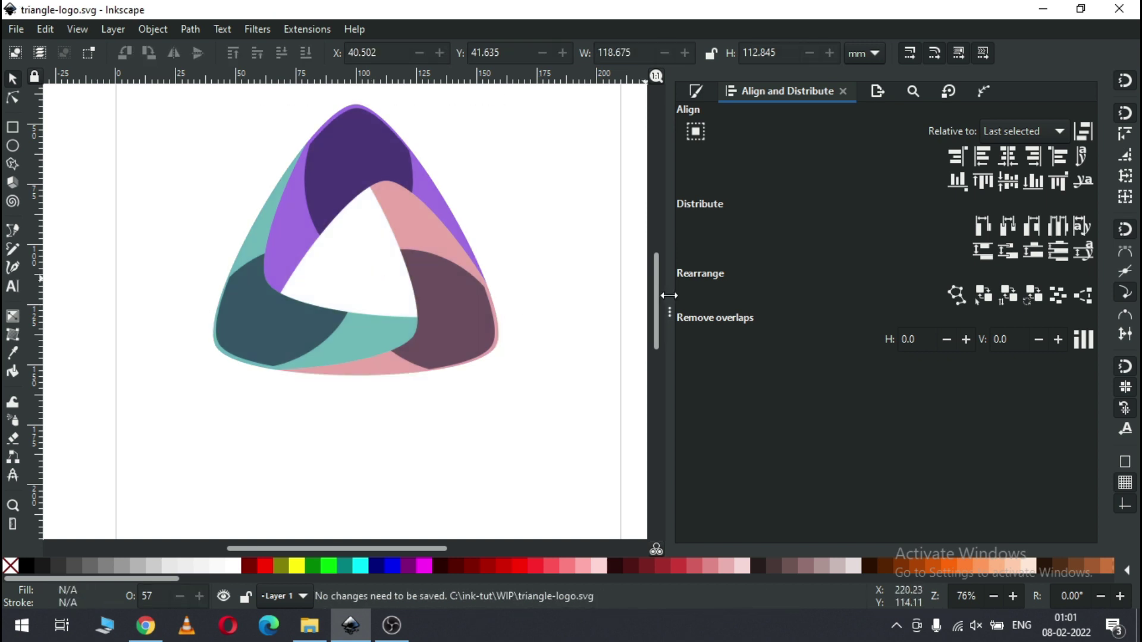
- Set the opacity of all six logo segments to 100% and save the file
left_click_drag(656, 295, 658, 282)
left_click_drag(176, 130, 552, 466)
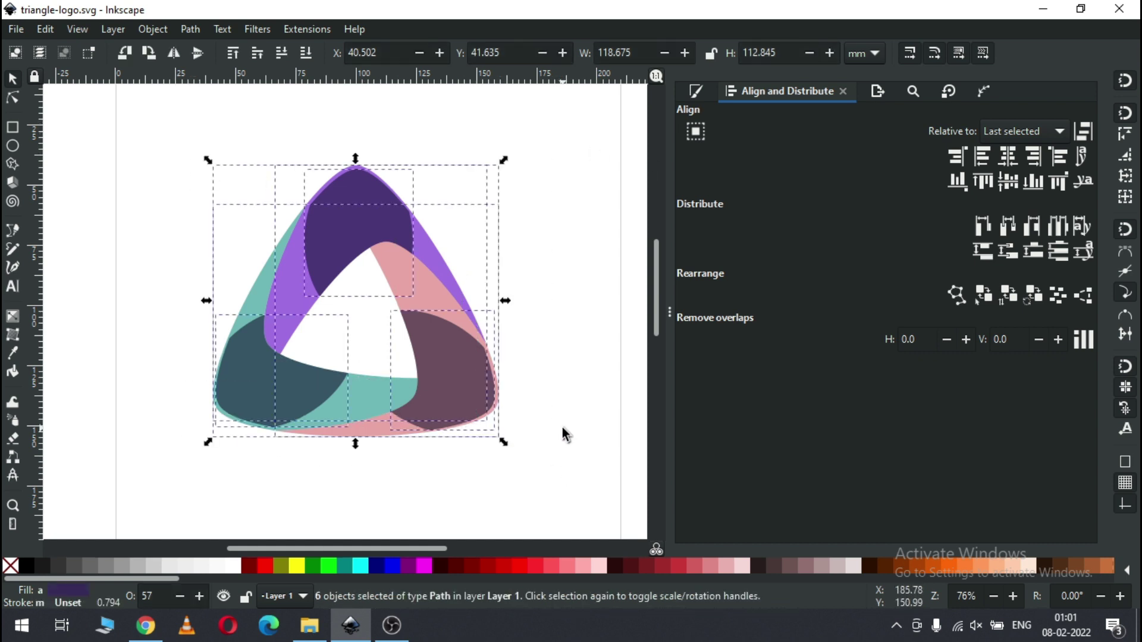
left_click(704, 90)
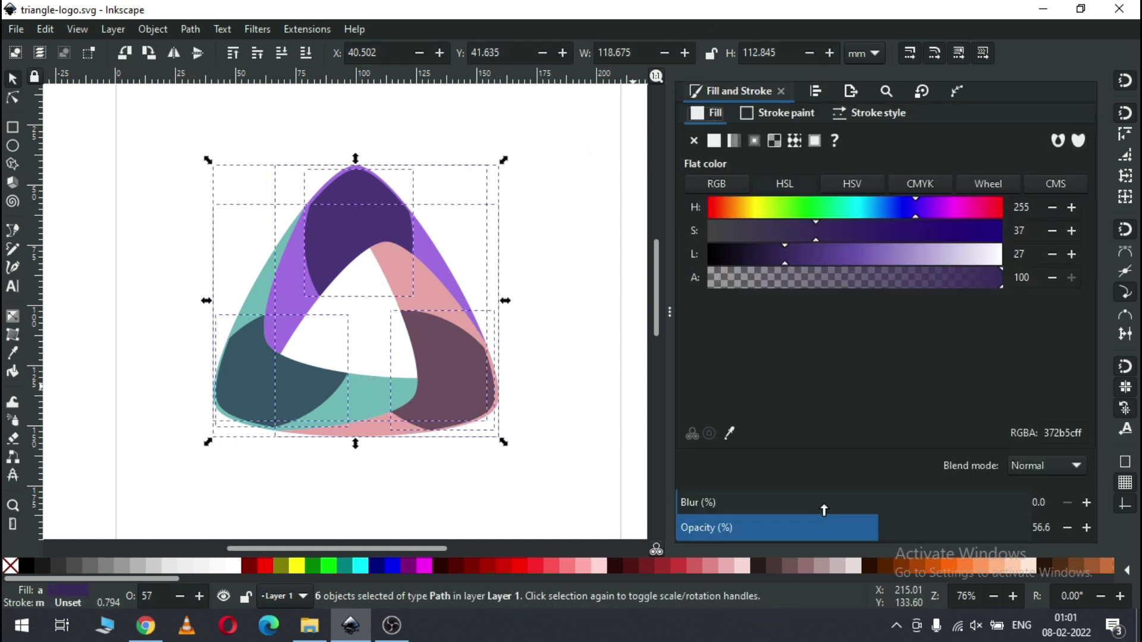
left_click_drag(900, 528, 1116, 528)
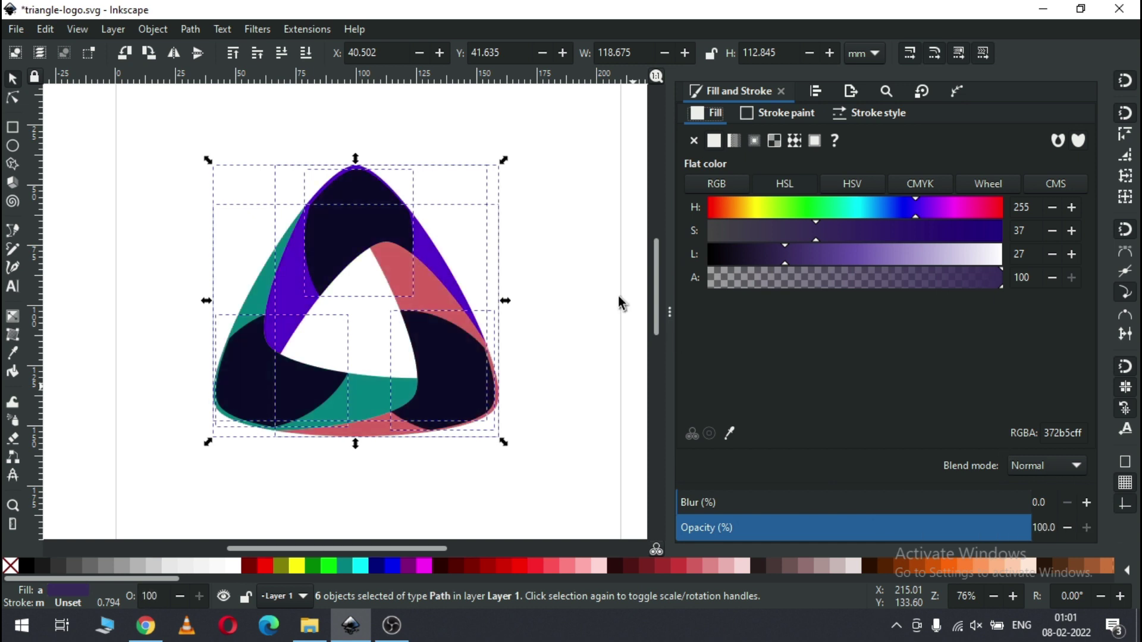
left_click(540, 283)
key("ctrl+s")
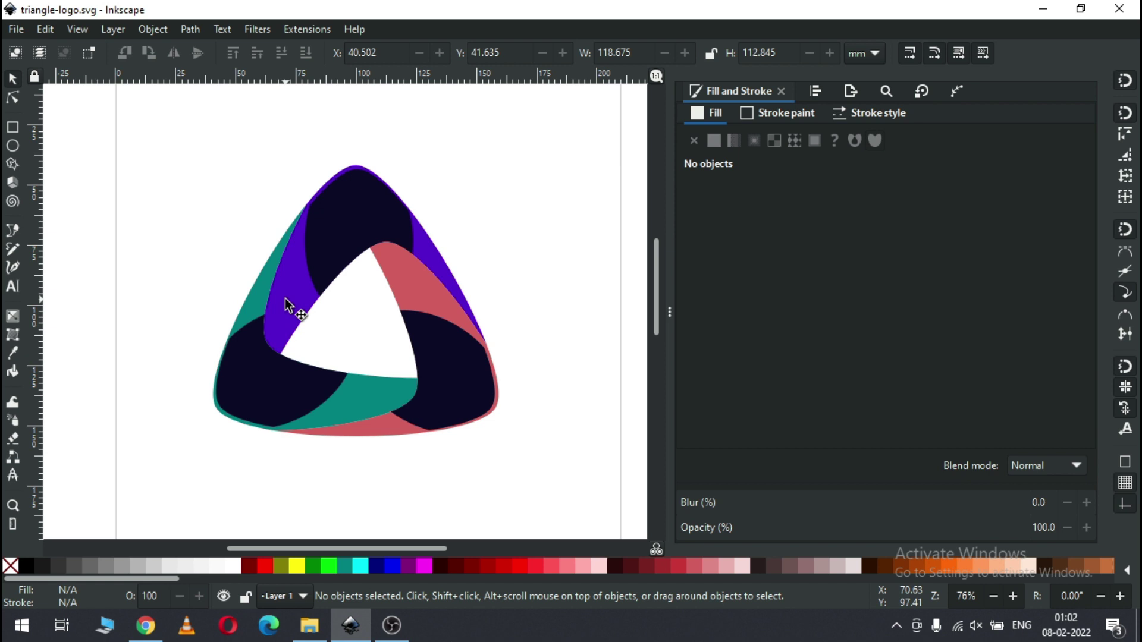
- Try filling the purple segment with dark blue #003380 and the coral segment with a bright pink-red swatch
left_click(284, 298)
left_click_drag(123, 577, 684, 584)
left_click(276, 569)
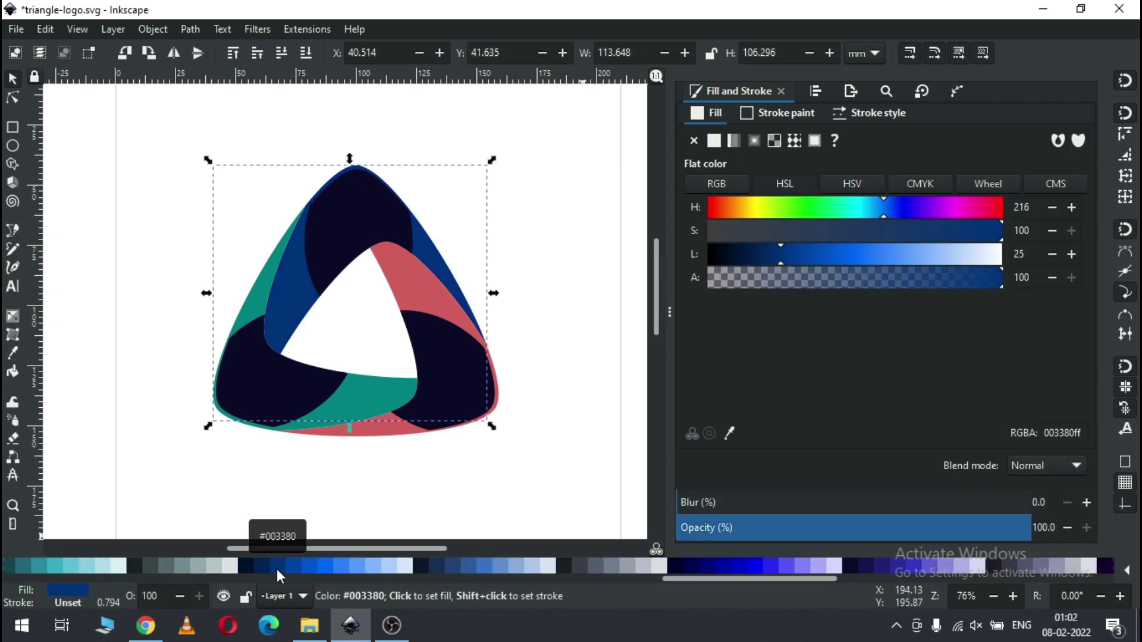
left_click(384, 426)
scroll(889, 568, "down", 10)
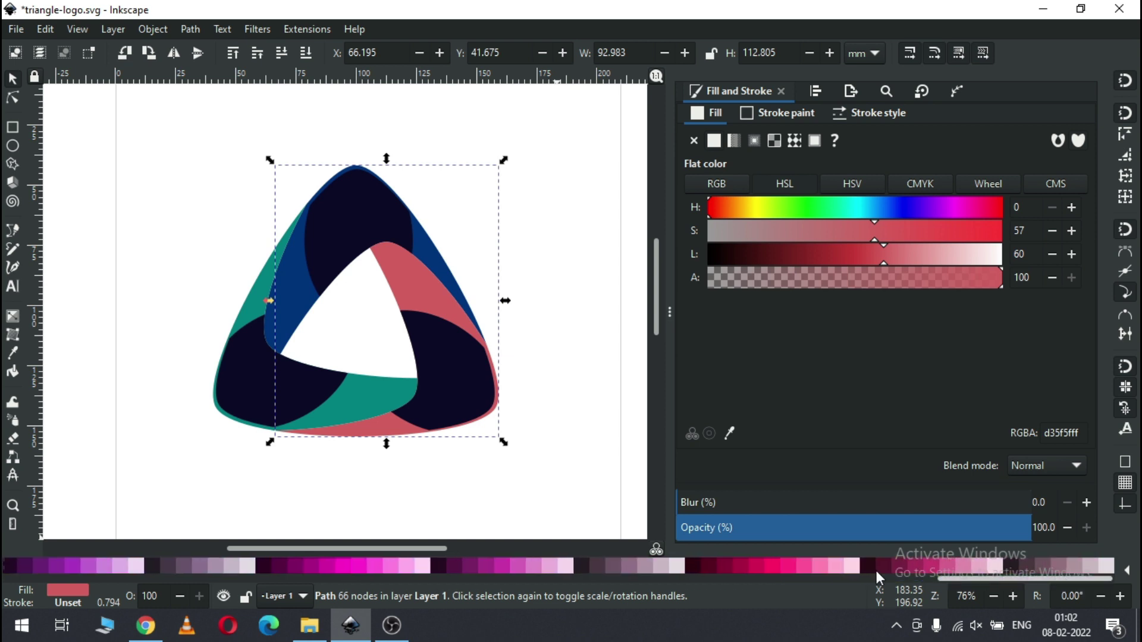
left_click(758, 565)
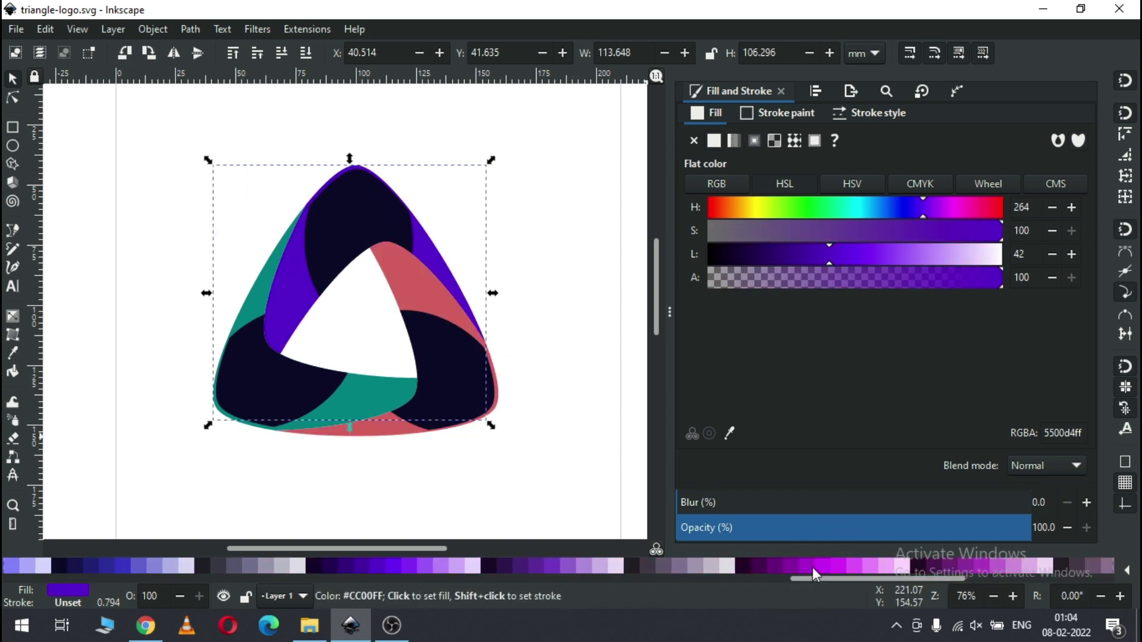
- Fill the purple segment with #AA00D4 and the dark segment at the triangle's top corner with #E580FF
left_click(803, 567)
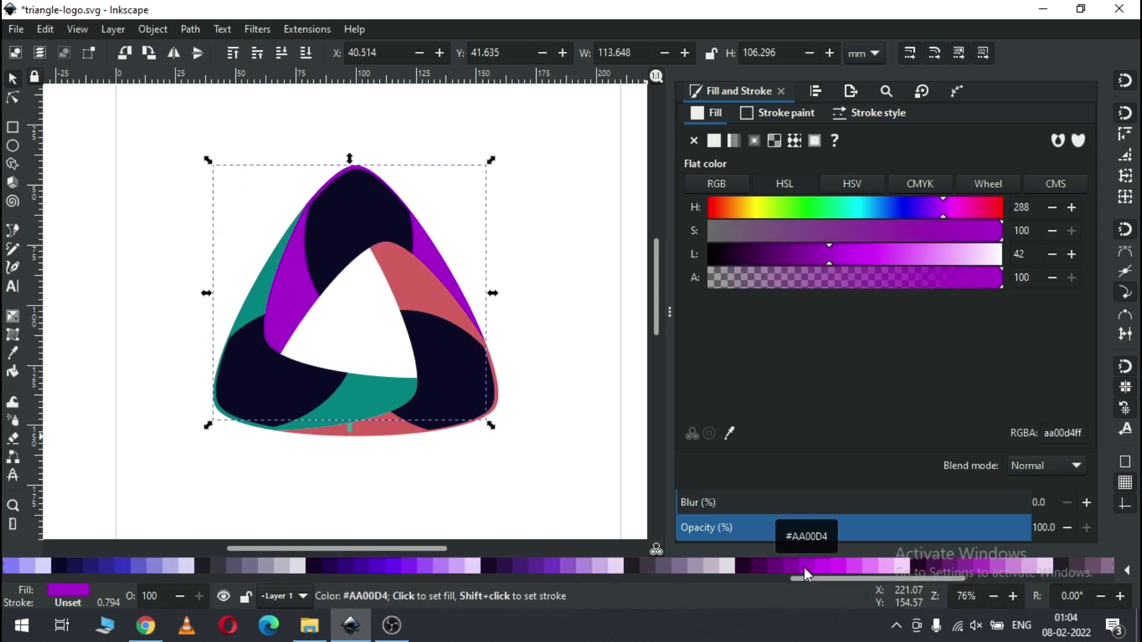
left_click(513, 234)
left_click(410, 234)
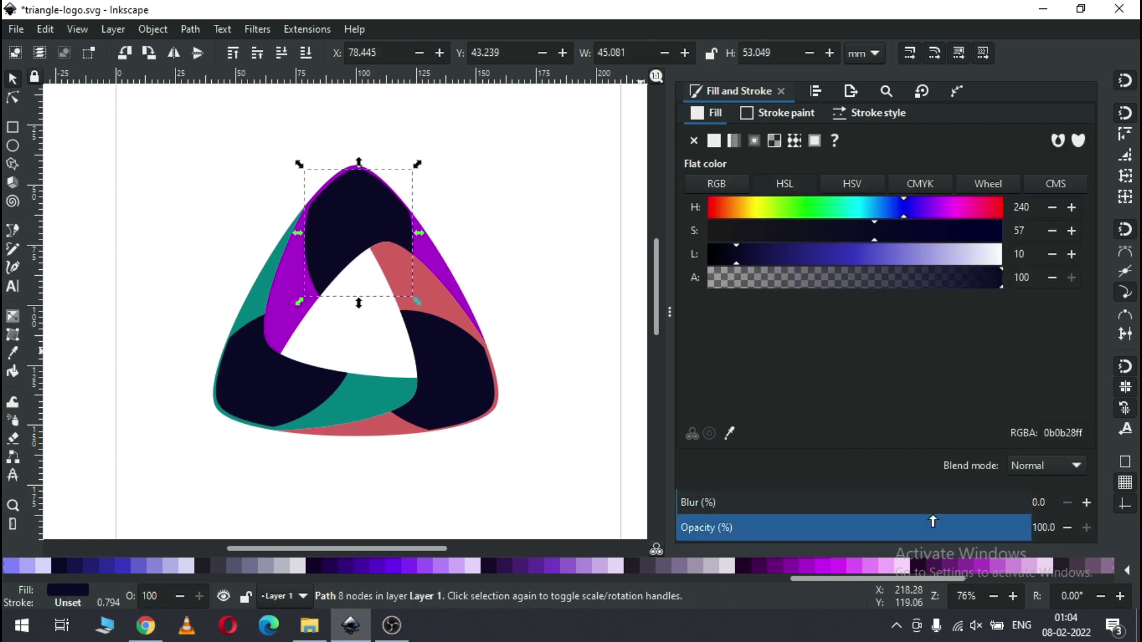
left_click(874, 568)
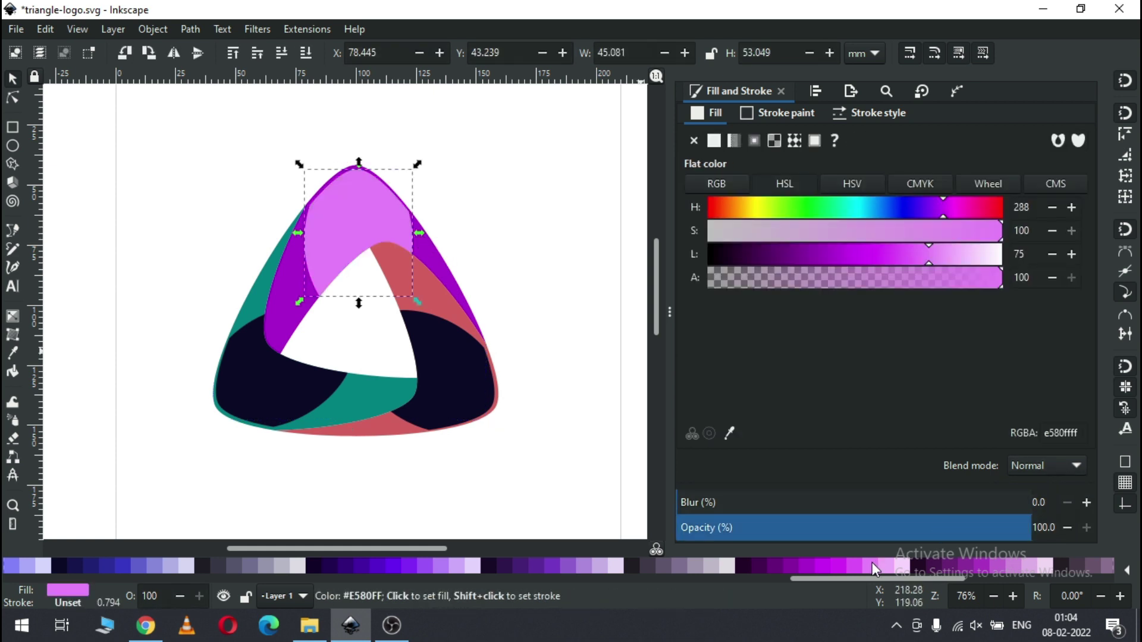
left_click(498, 256)
- Fill the coral segment with pink-red #FF0066 and the dark segment at the triangle's lower-right corner with #FF80B2
left_click(431, 288)
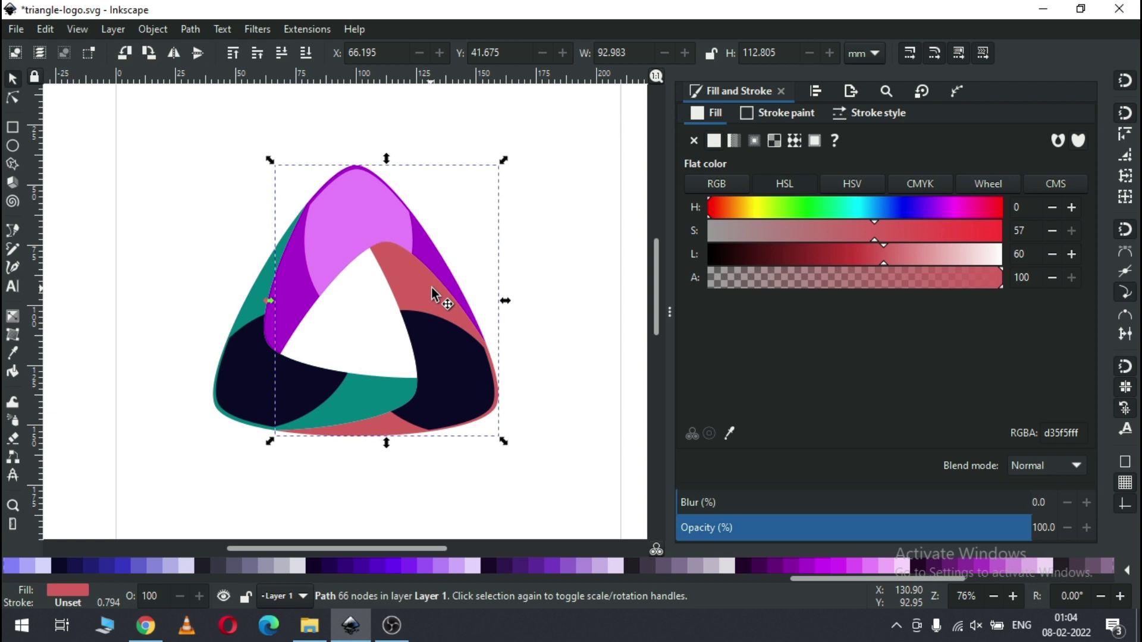
left_click_drag(854, 576, 1047, 580)
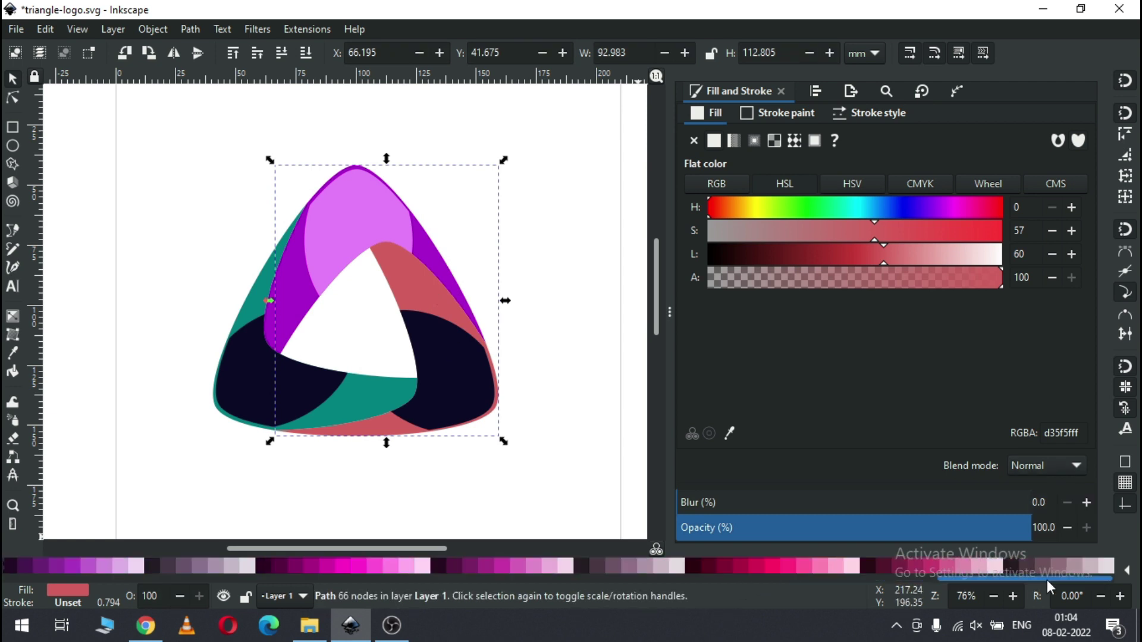
left_click(772, 567)
left_click(468, 384)
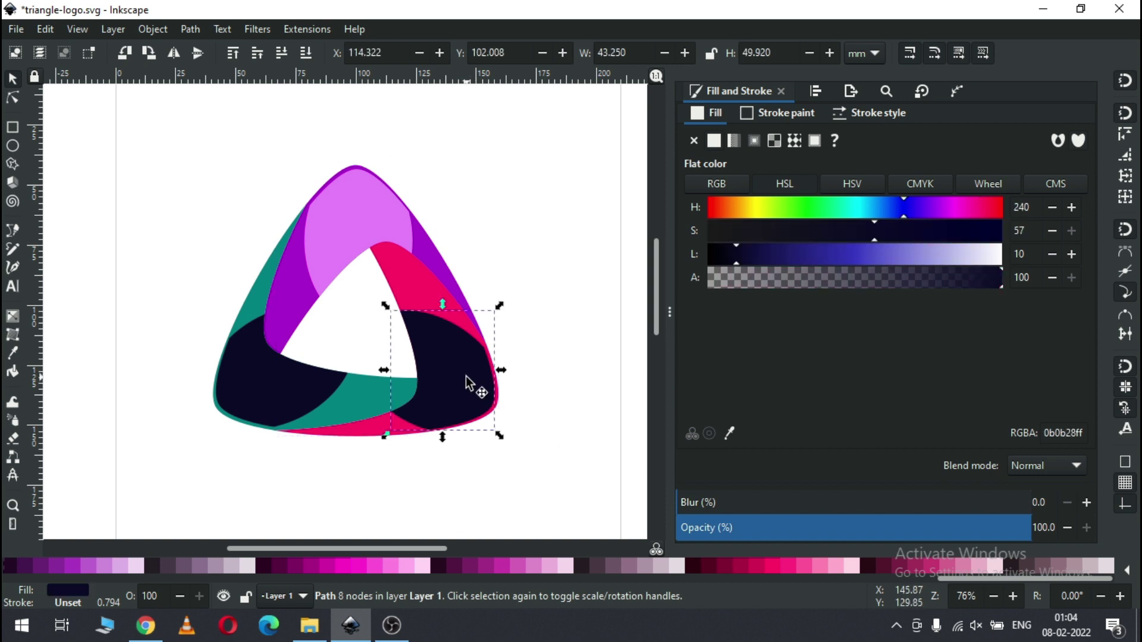
left_click(828, 566)
left_click(577, 351)
- Fill the teal segment with green #00AA44 and the remaining dark corner segment with light green #80FFB3
left_click(377, 408)
left_click_drag(968, 578, 480, 580)
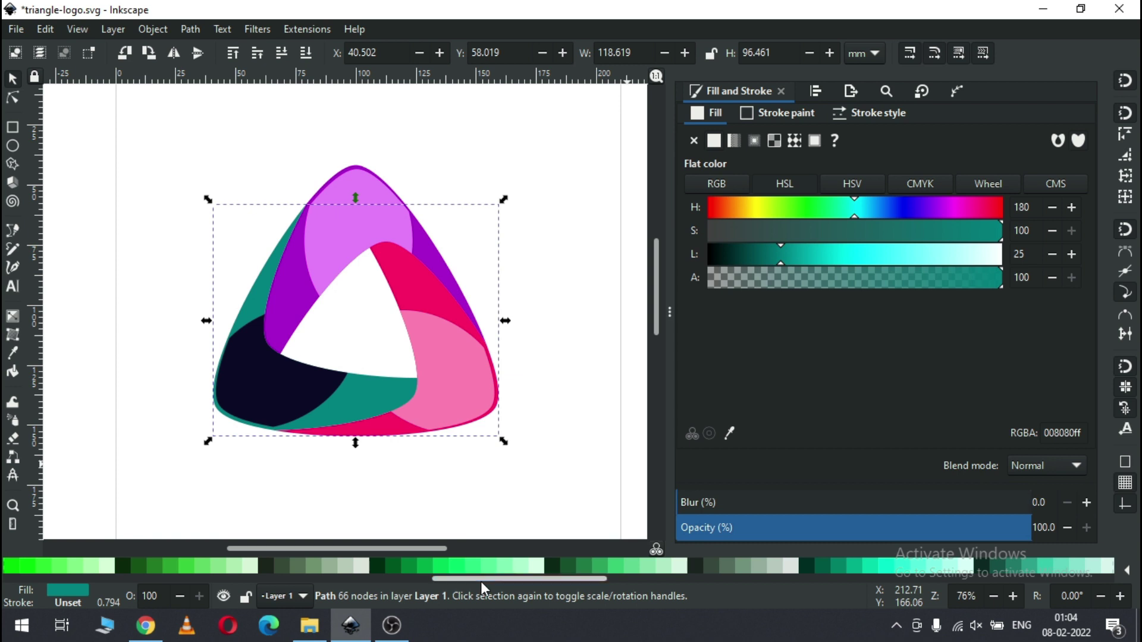
left_click(419, 566)
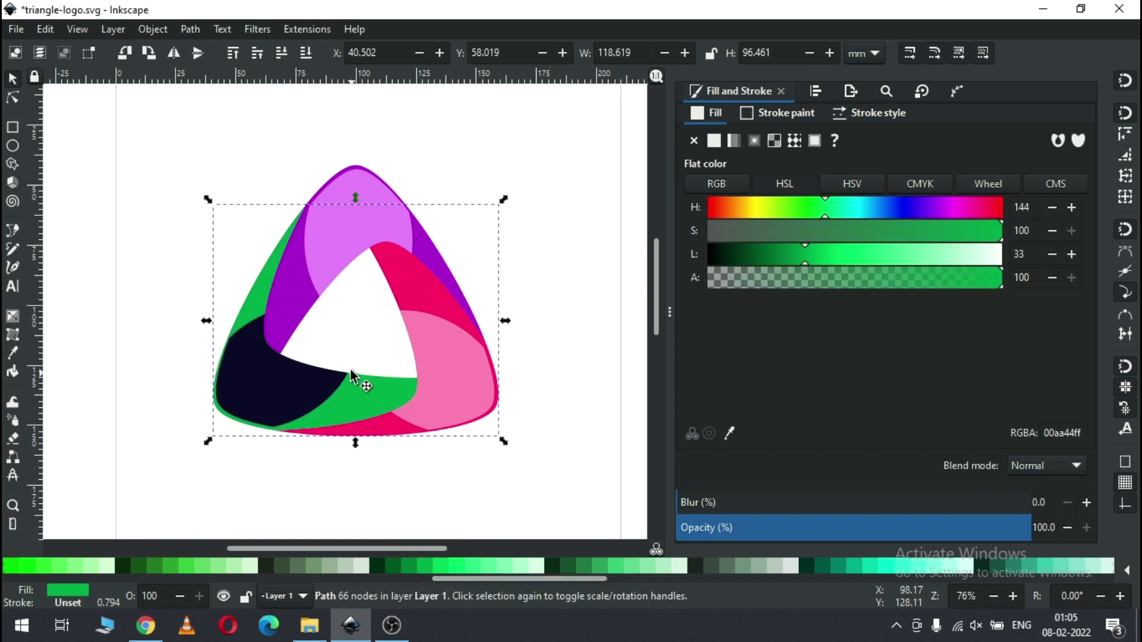
left_click(300, 392)
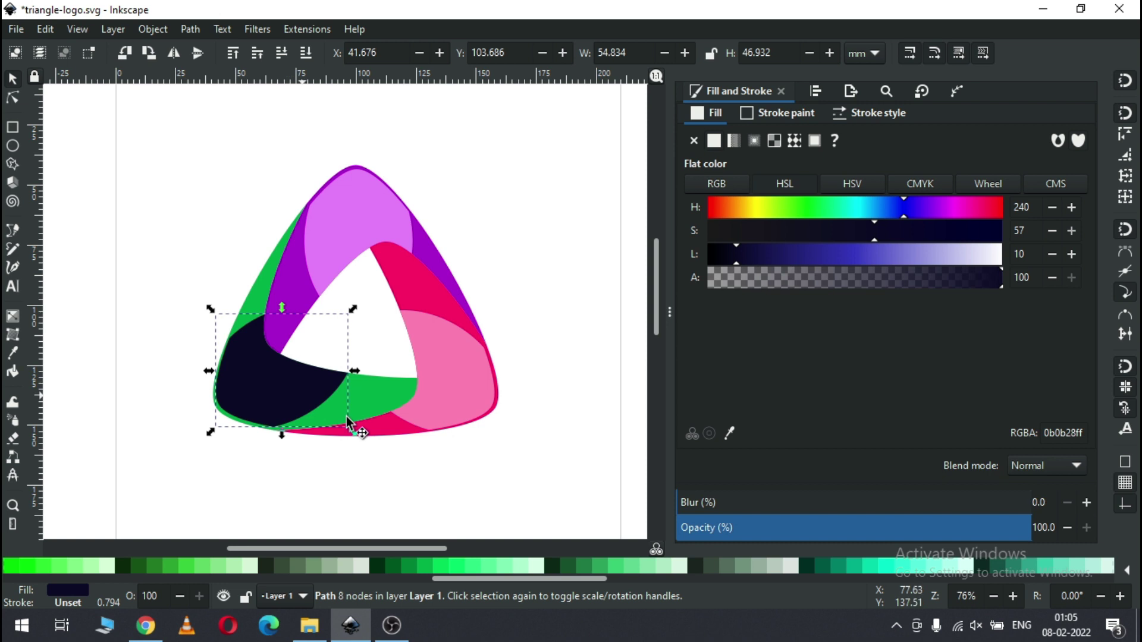
left_click(507, 566)
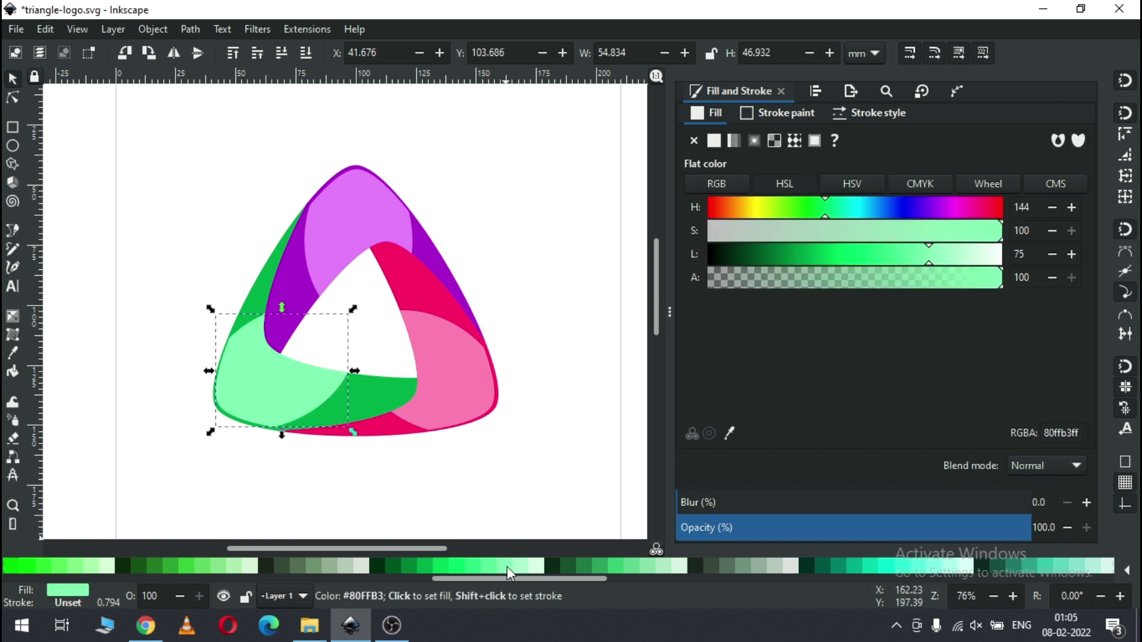
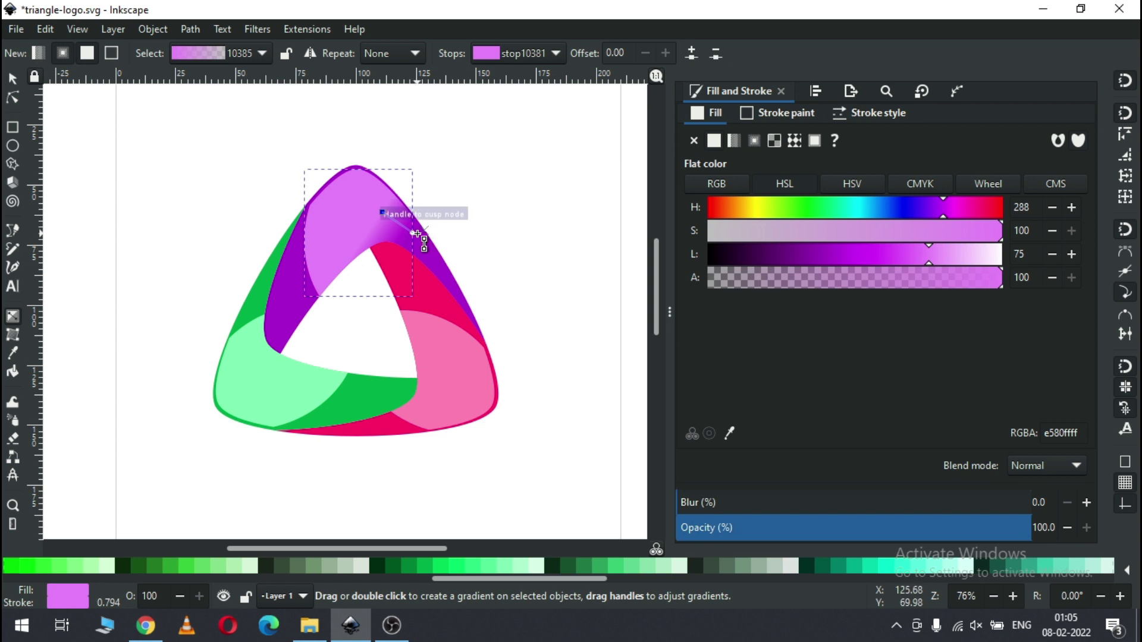
- Redirect the light purple segment's gradient so its transparent end lies just beyond the segment's left edge
left_click_drag(421, 233, 296, 259)
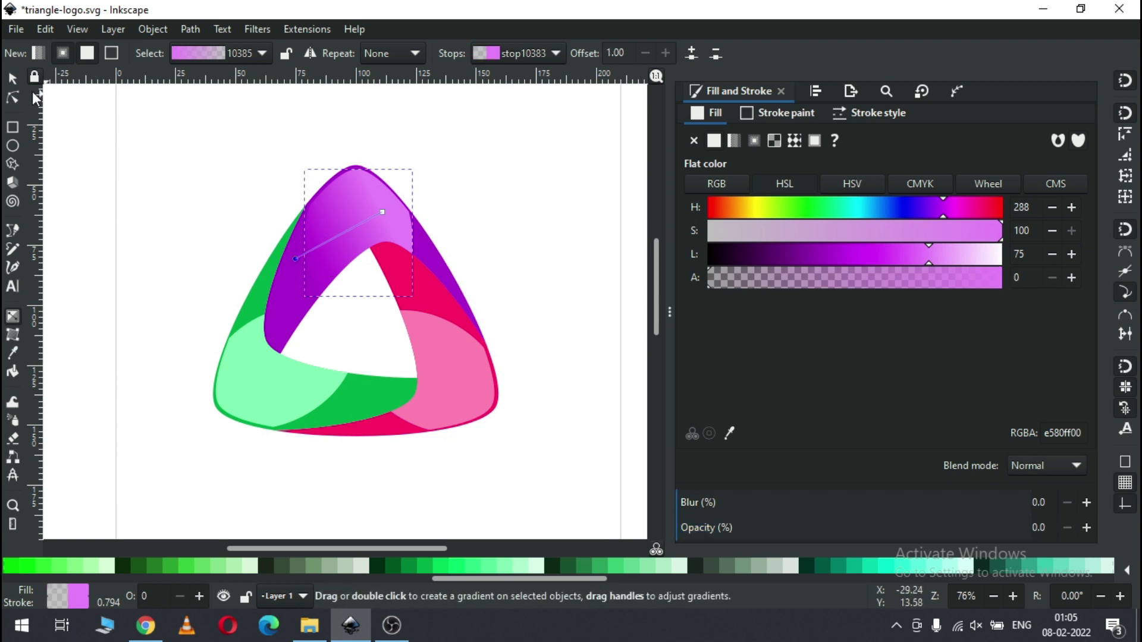
left_click(12, 79)
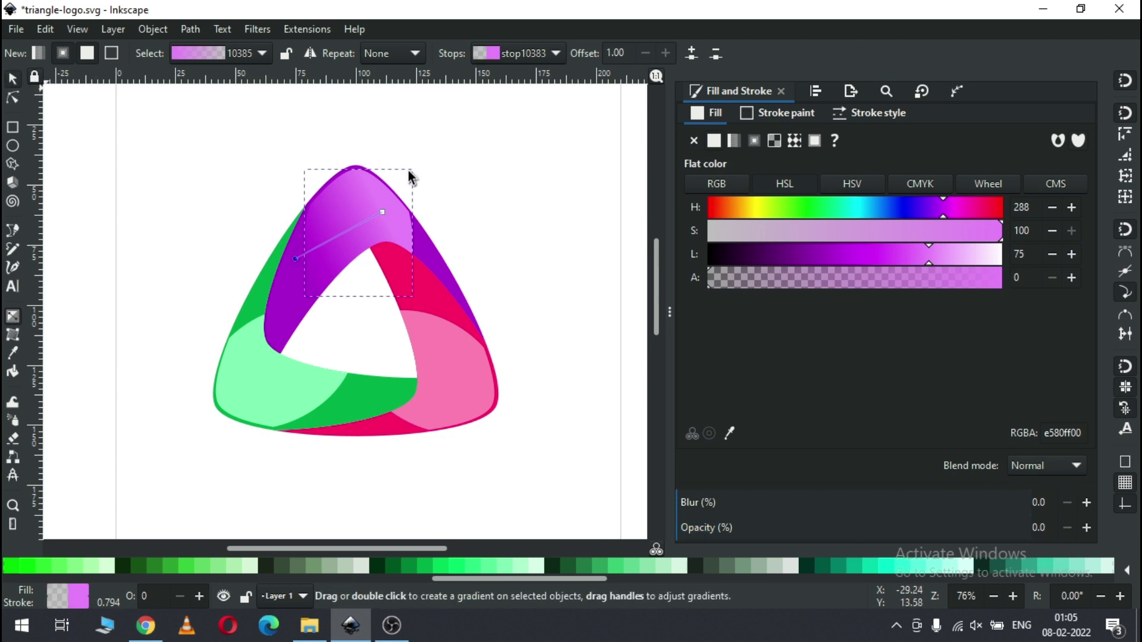
left_click(518, 182)
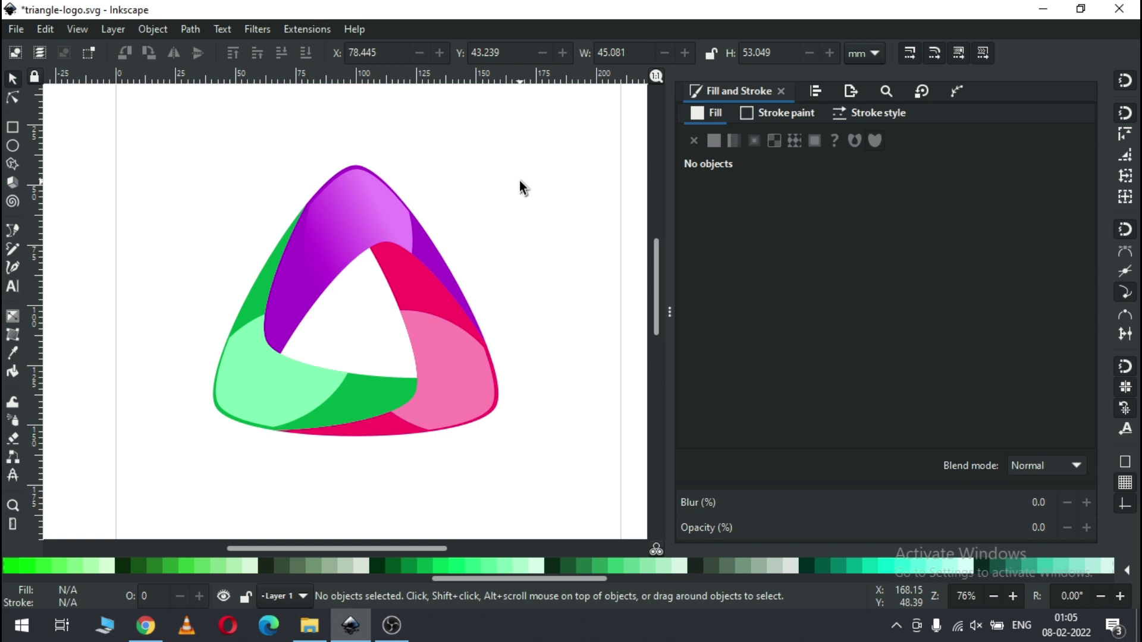
- Apply a linear gradient to the light pink corner segment, fading from its lower edge to transparent above its upper edge
left_click(465, 370)
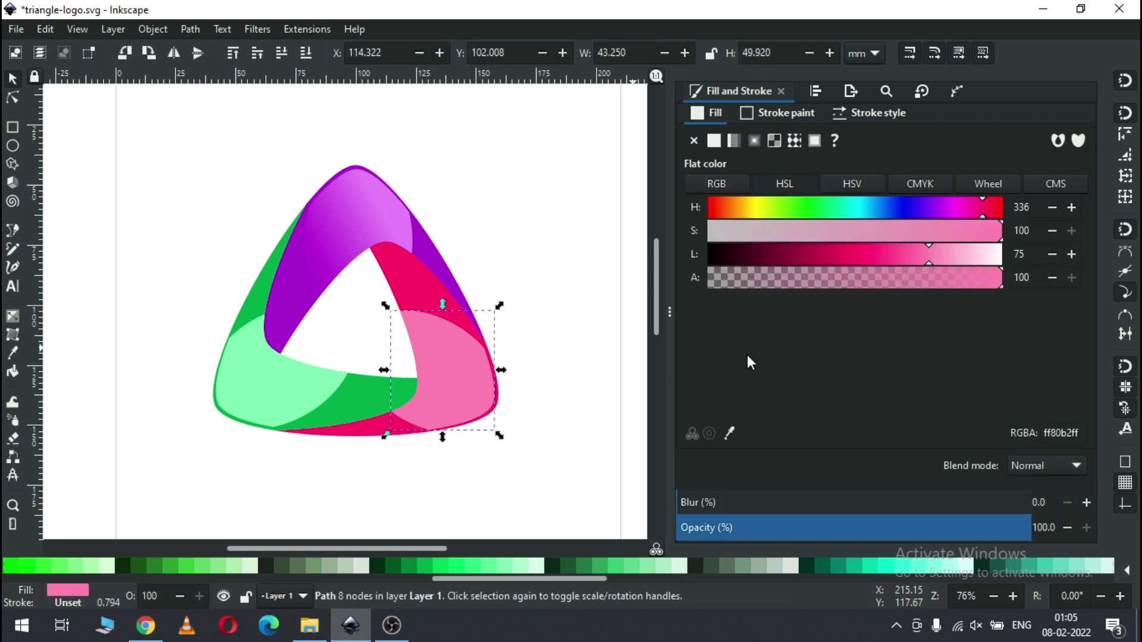
left_click(732, 141)
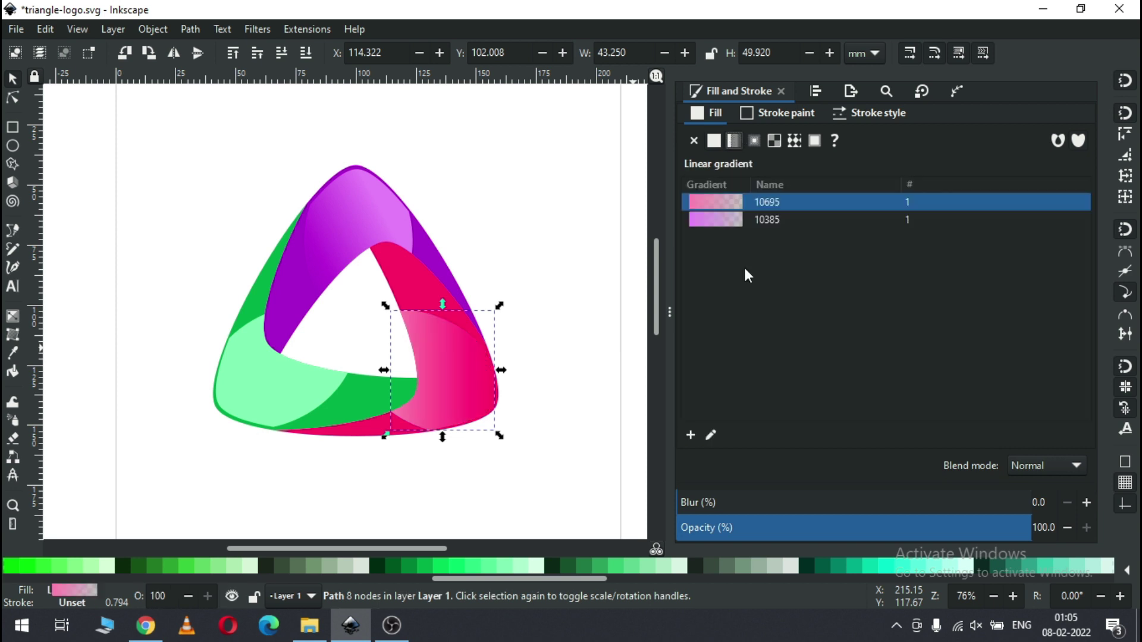
left_click(710, 436)
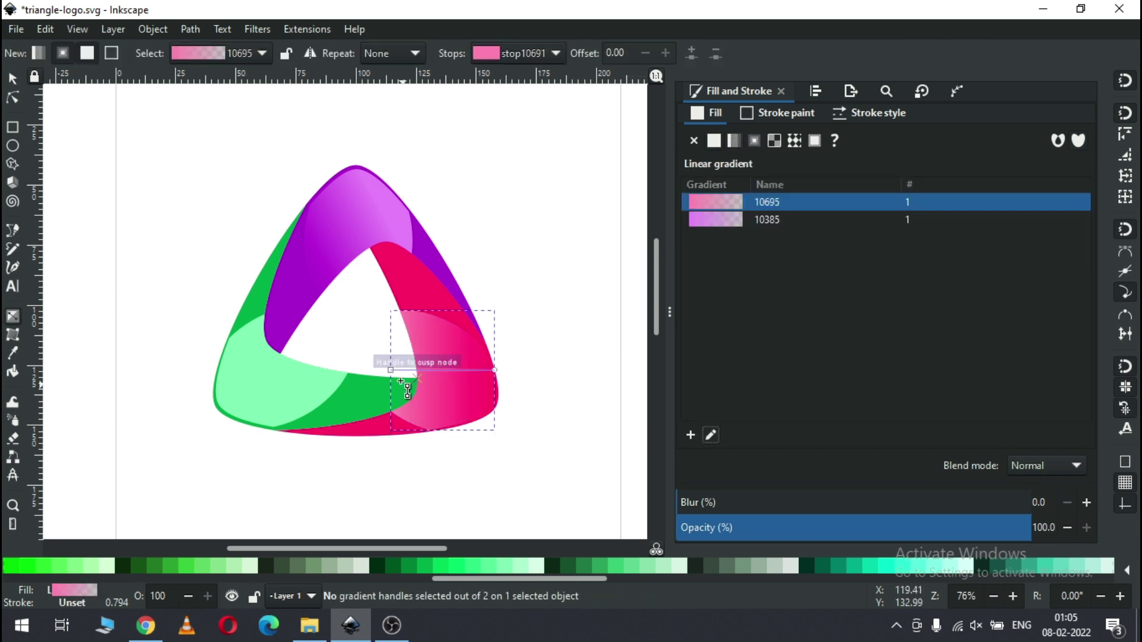
left_click_drag(390, 370, 405, 434)
left_click_drag(494, 370, 468, 302)
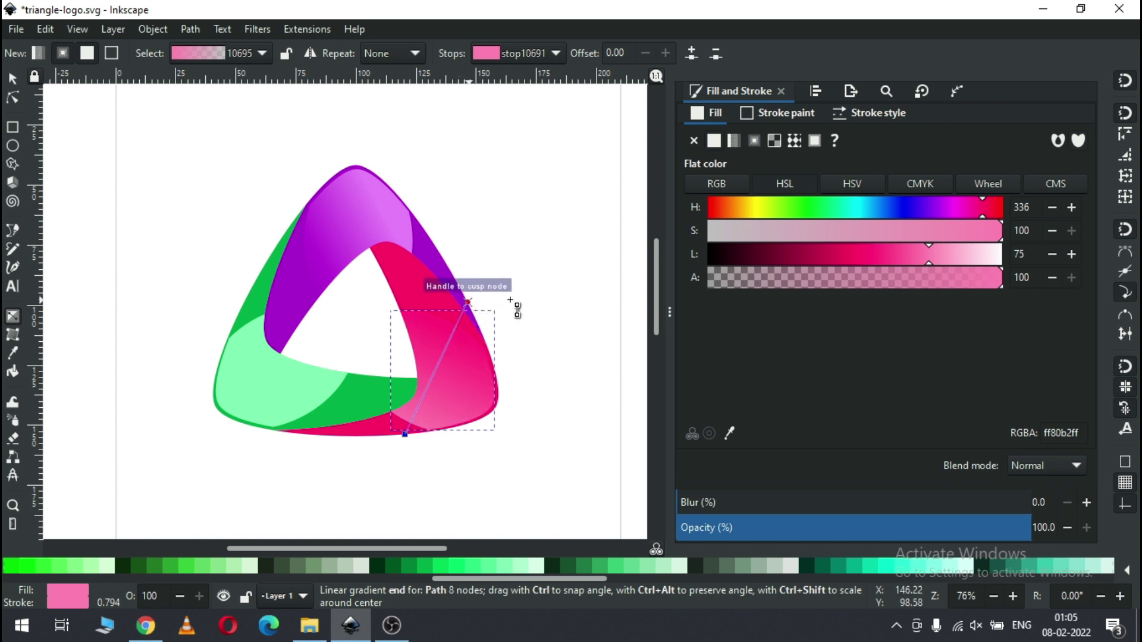
left_click(12, 77)
key("Escape")
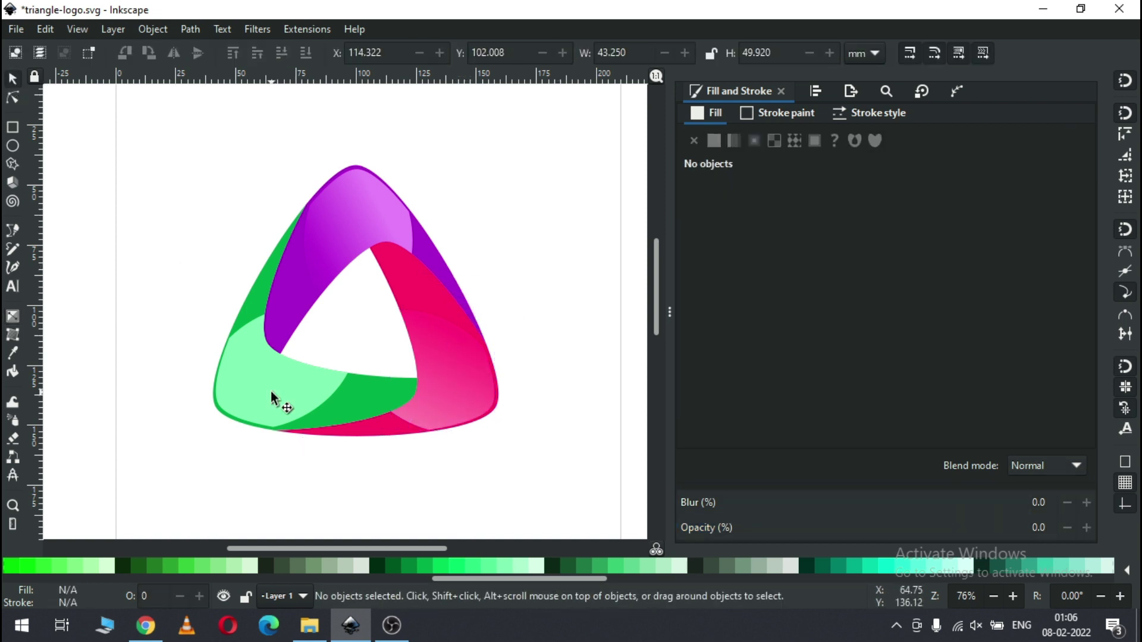
- Apply a linear gradient to the light green corner segment, fading from its outer left edge to transparent at its inner right corner
left_click(272, 393)
key("g")
left_click_drag(225, 373, 229, 338)
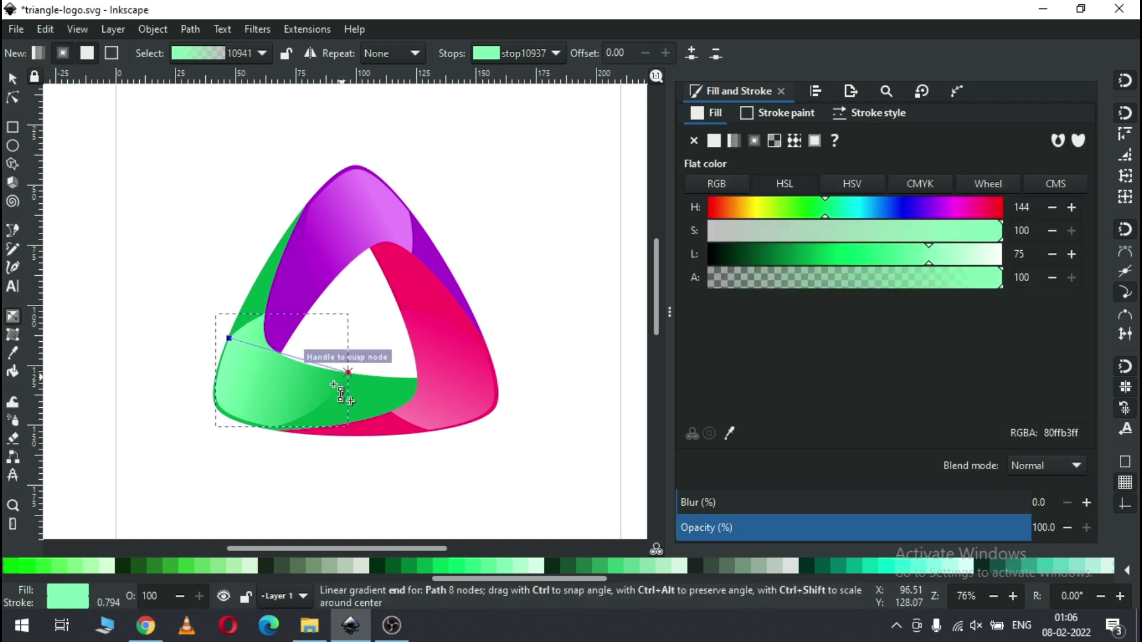
left_click(348, 370)
key("s")
left_click(359, 370)
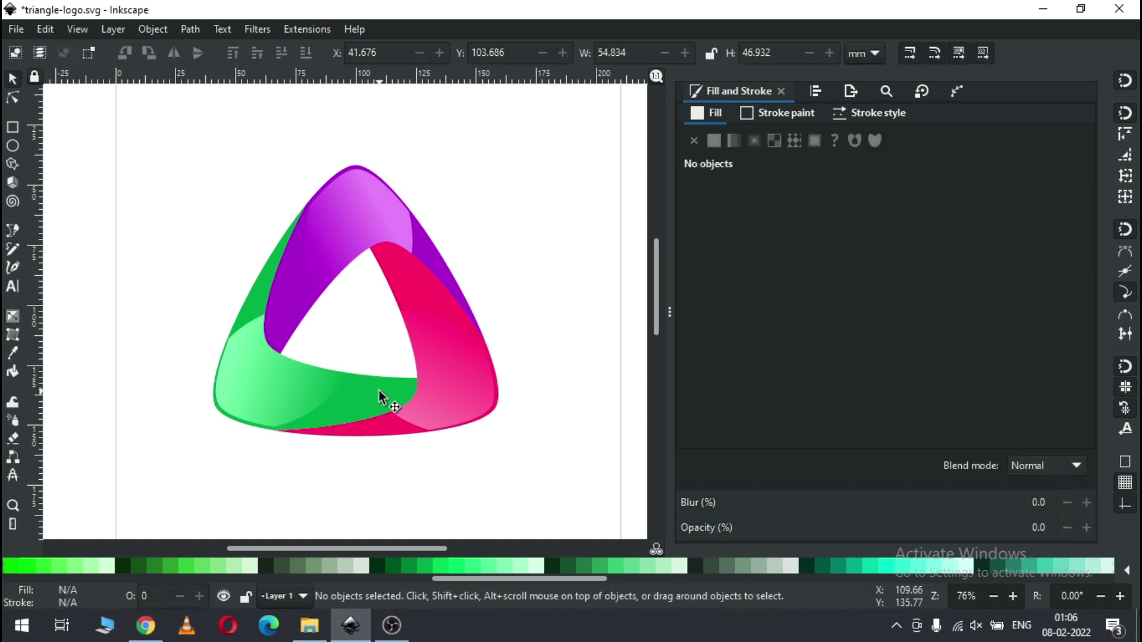
- Give the green segment an opaque linear gradient from its outer left edge to its inner right tip, with an extra middle stop
left_click(380, 390)
left_click(735, 143)
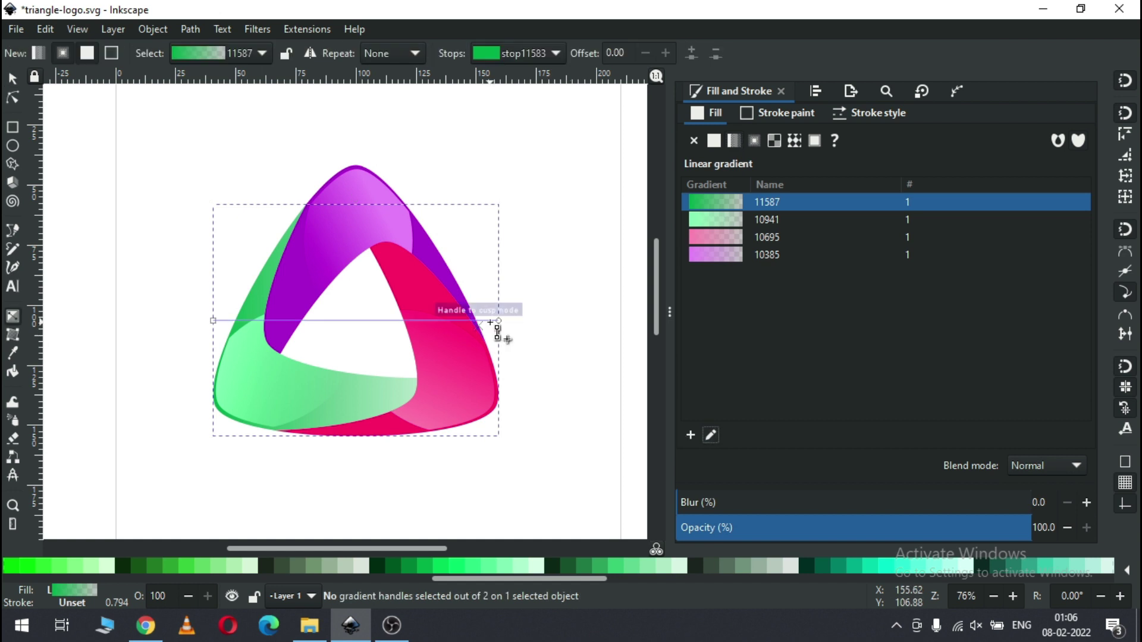
left_click_drag(498, 321, 417, 377)
left_click_drag(213, 321, 253, 283)
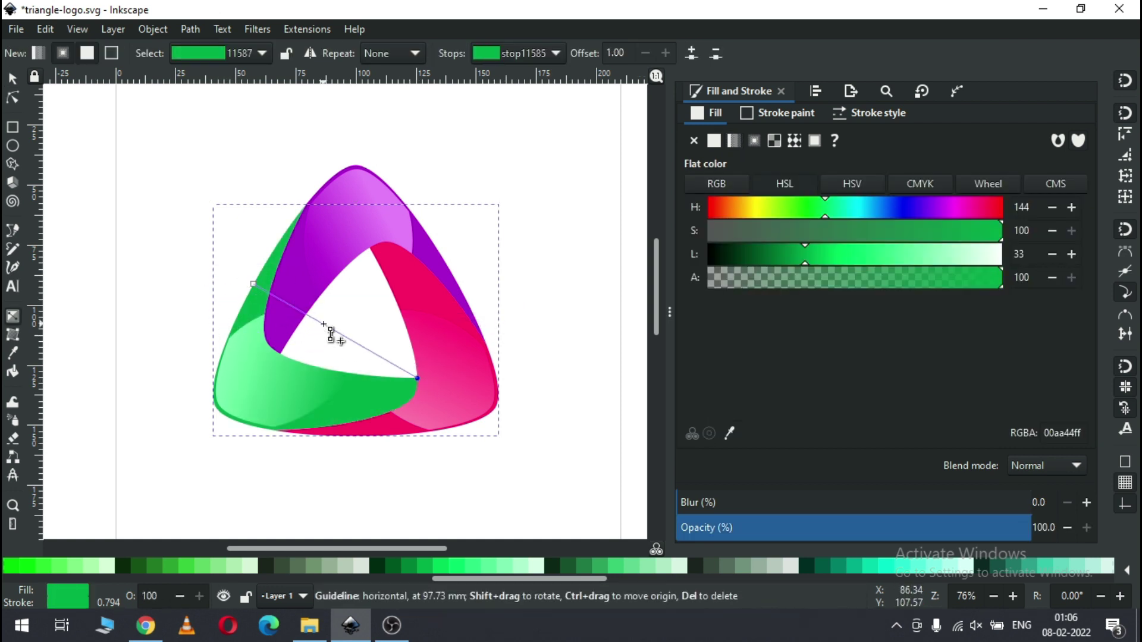
key("Escape")
key("Escape")
left_click(415, 392)
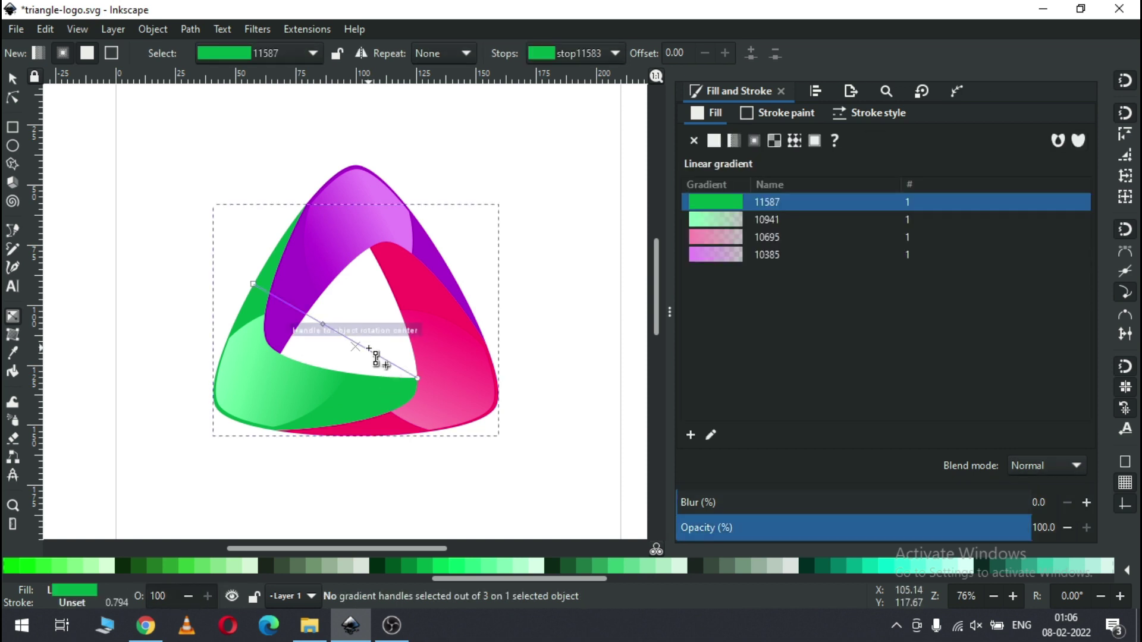
- Darken the green segment's gradient, setting the stop at the inner tip to #005F26 and the outer-edge stop to #008535
key("Escape")
left_click(403, 384)
left_click(416, 377)
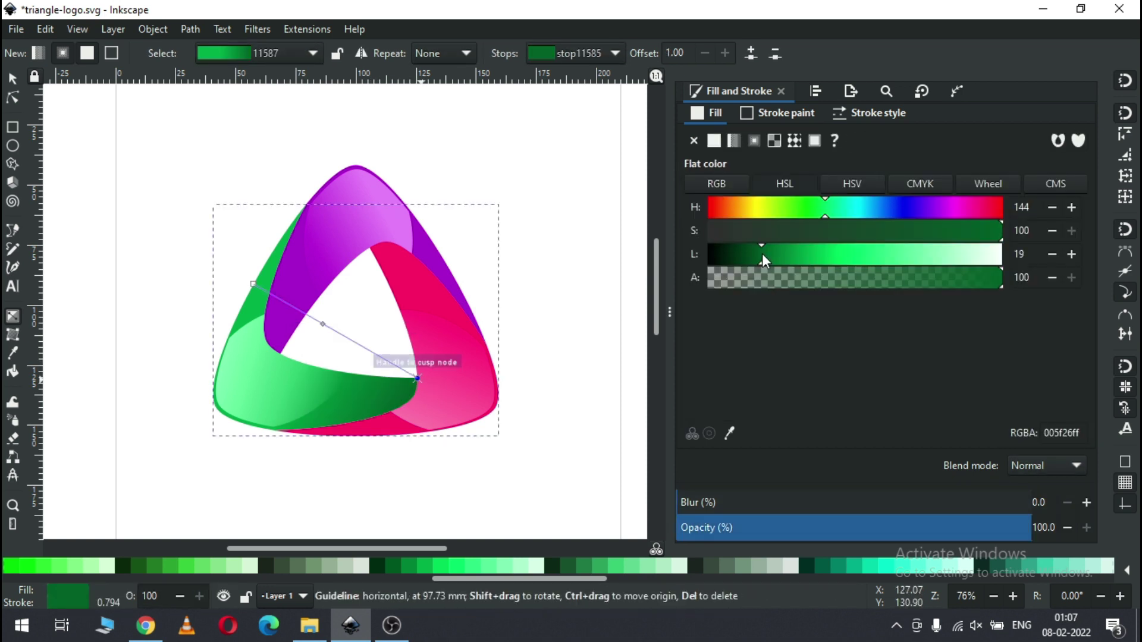
left_click(254, 284)
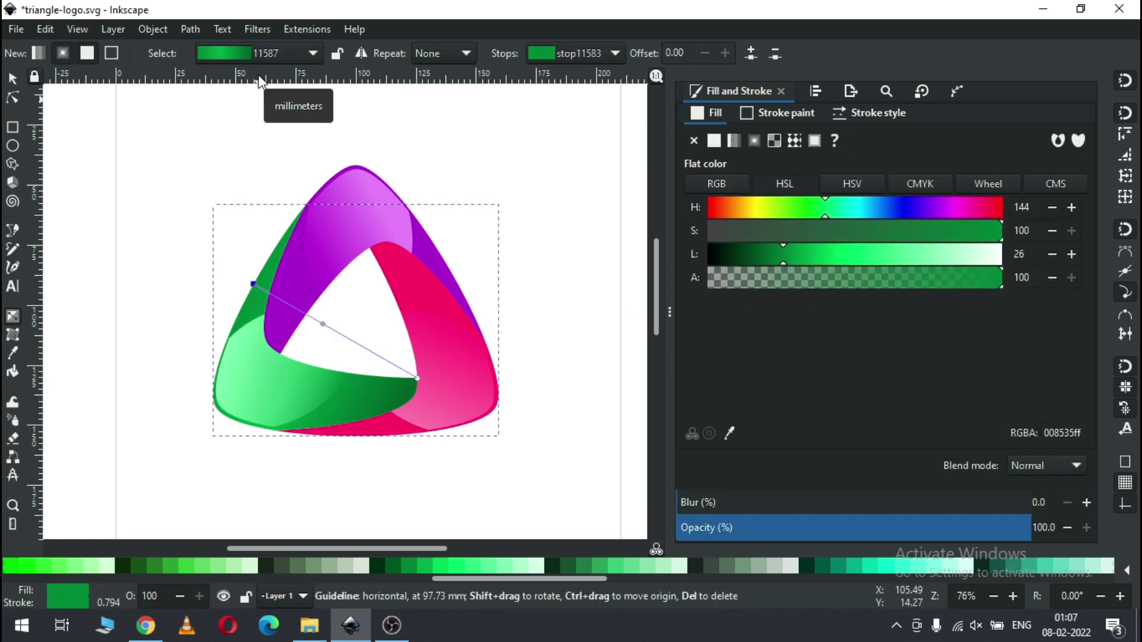
- Add another stop at offset 0.66 to the green segment's linear gradient
left_click(336, 331)
double_click(354, 343)
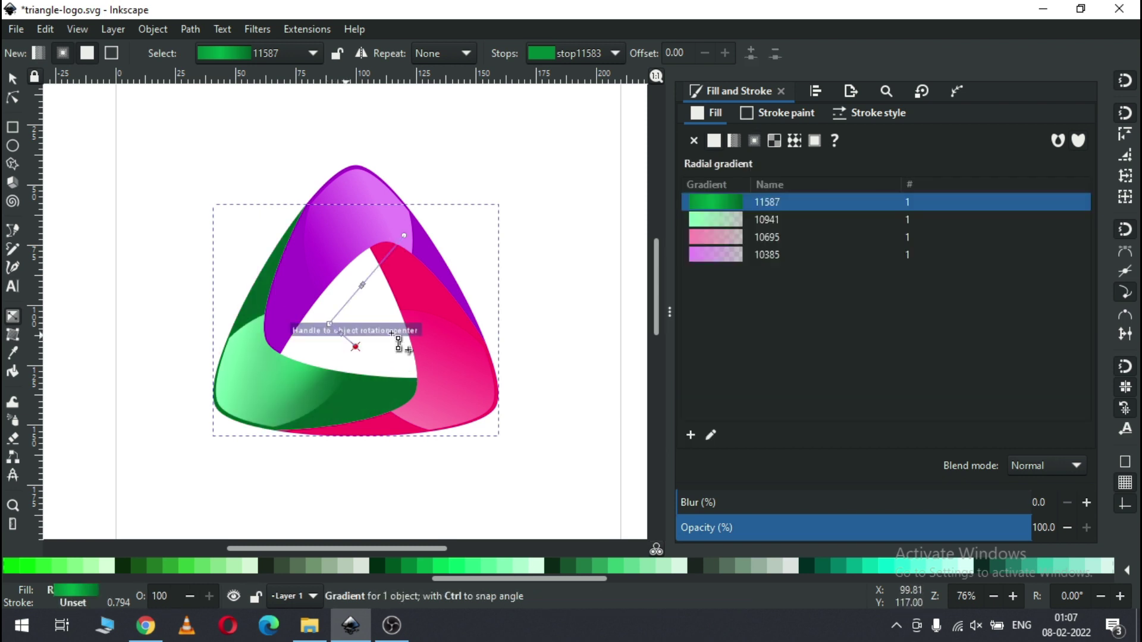
left_click(381, 358)
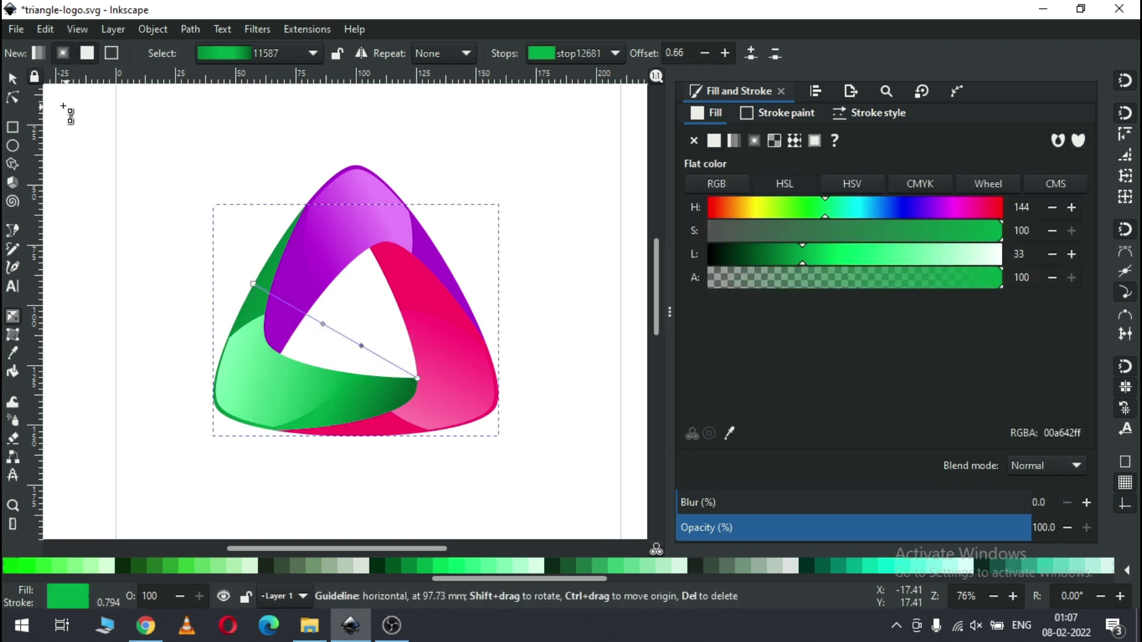
key("s")
- Apply a linear gradient to the purple segment, running from beyond its lower-left side to its upper right, and add a middle stop
left_click(305, 327)
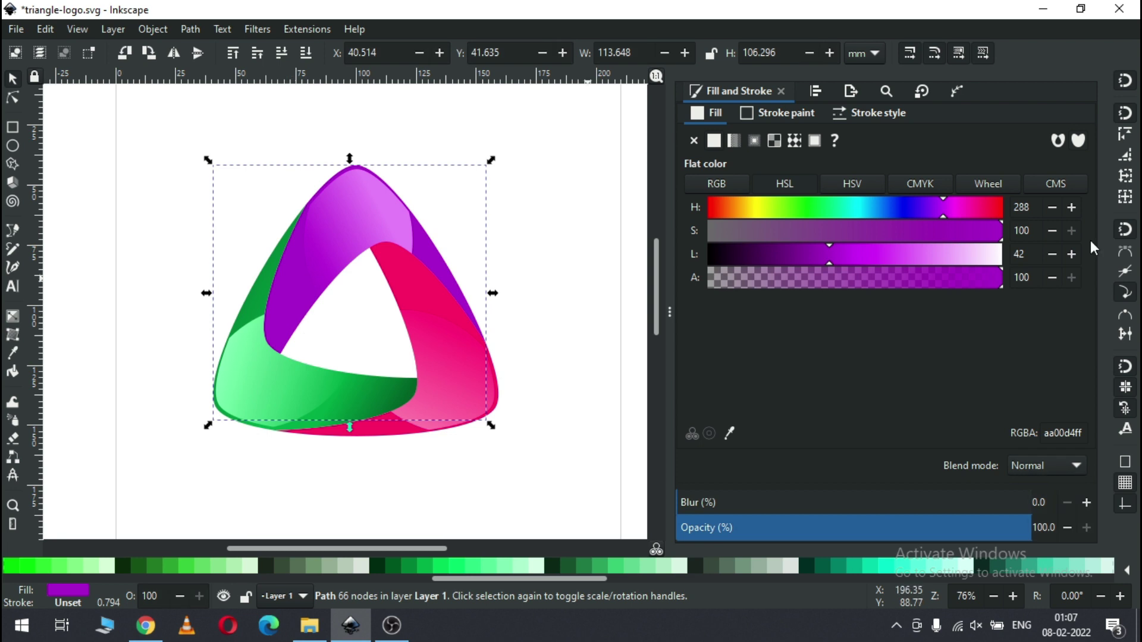
left_click(734, 141)
key("g")
left_click_drag(494, 293, 474, 184)
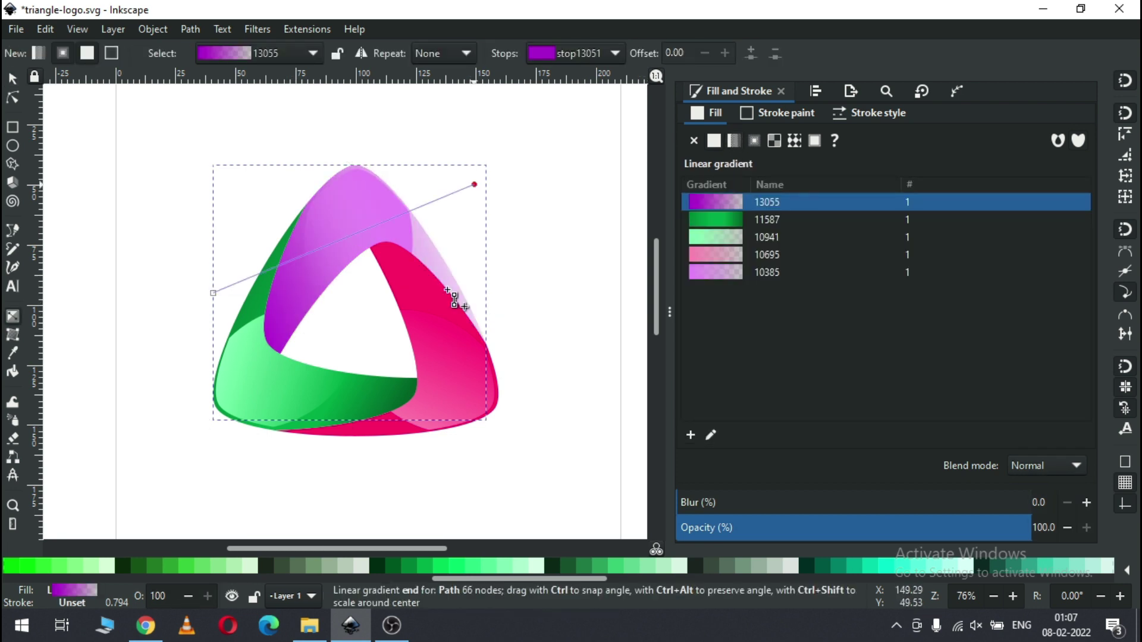
left_click_drag(214, 293, 237, 316)
double_click(300, 280)
- Darken the purple gradient's start stop to #390047 by setting its lightness to 14
left_click(748, 255)
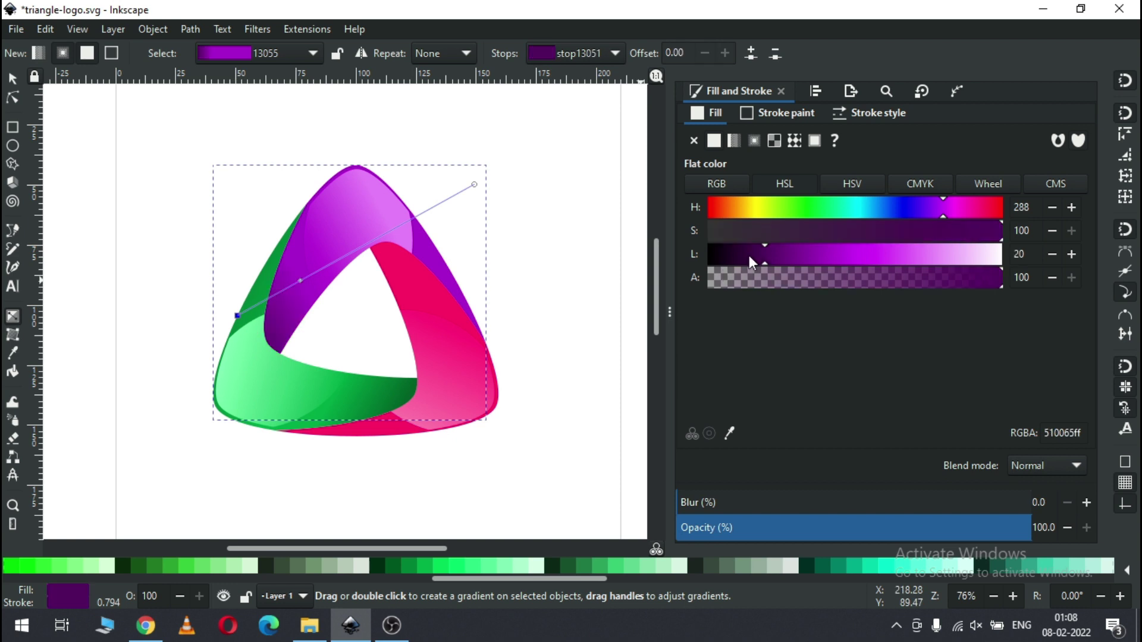
left_click_drag(748, 255, 729, 241)
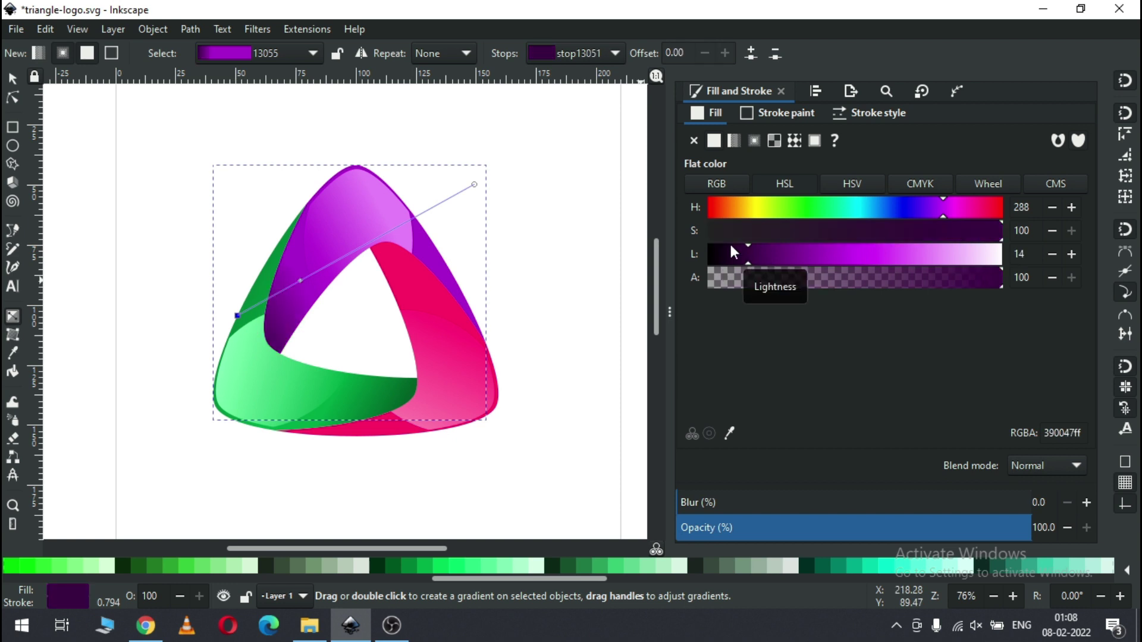
left_click(12, 78)
key("Escape")
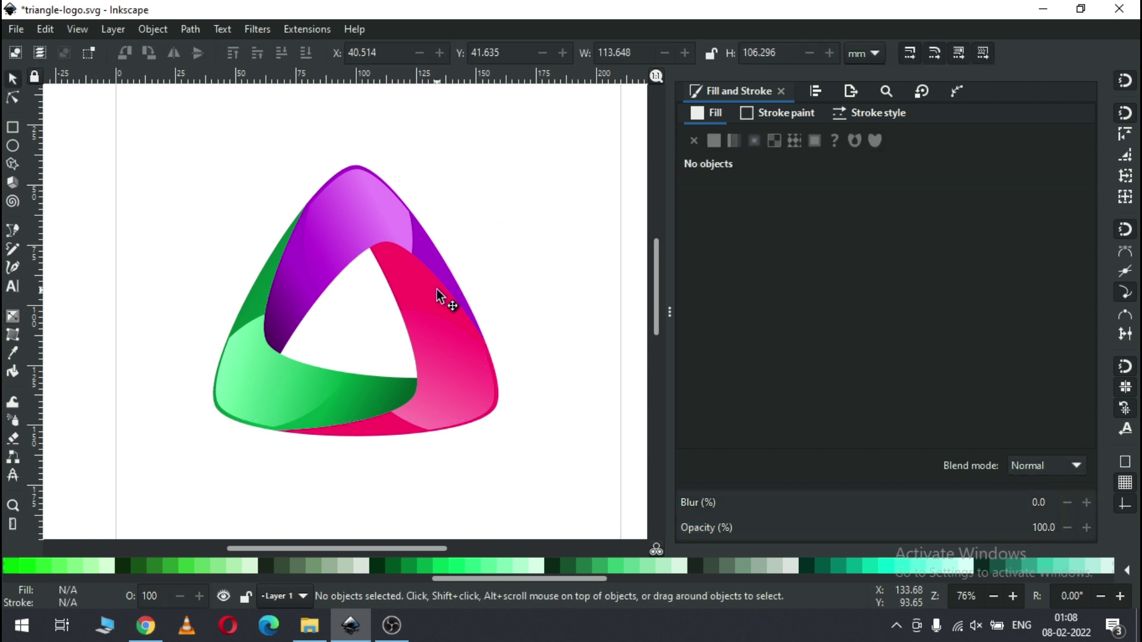
- Apply a linear gradient to the pink-red segment, running from its inner tip down to its bottom edge
left_click(436, 290)
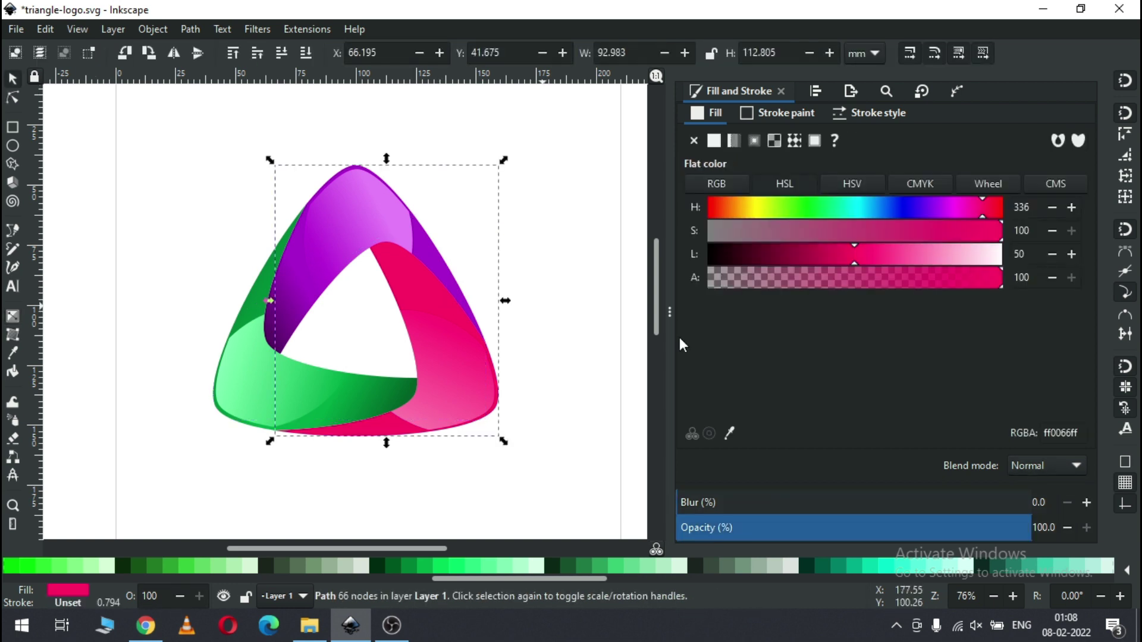
left_click(736, 141)
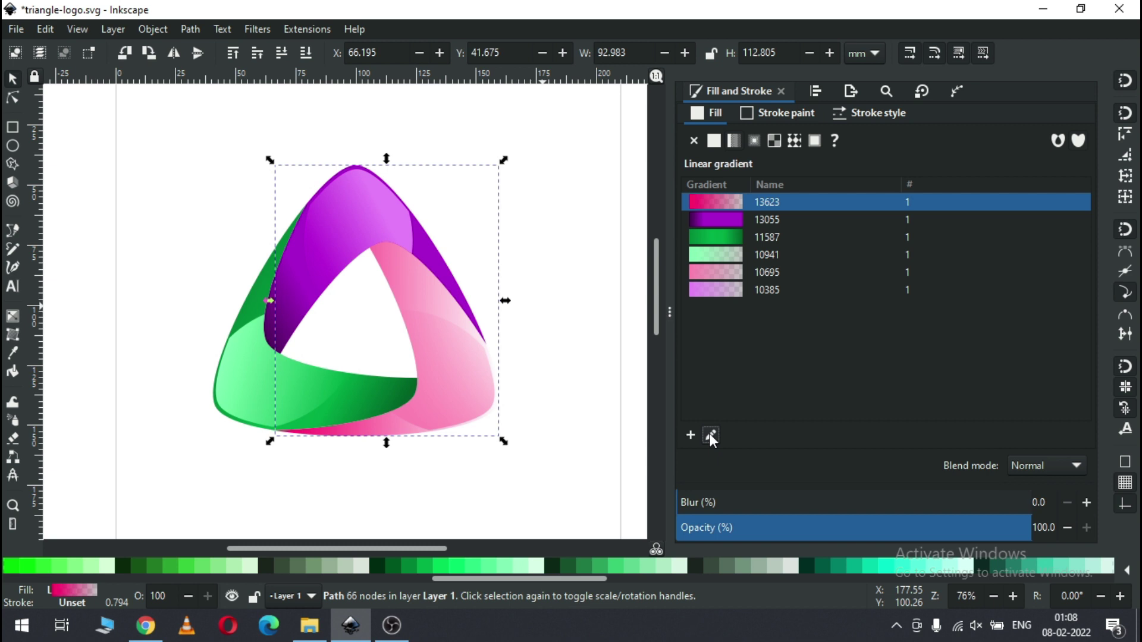
left_click(711, 435)
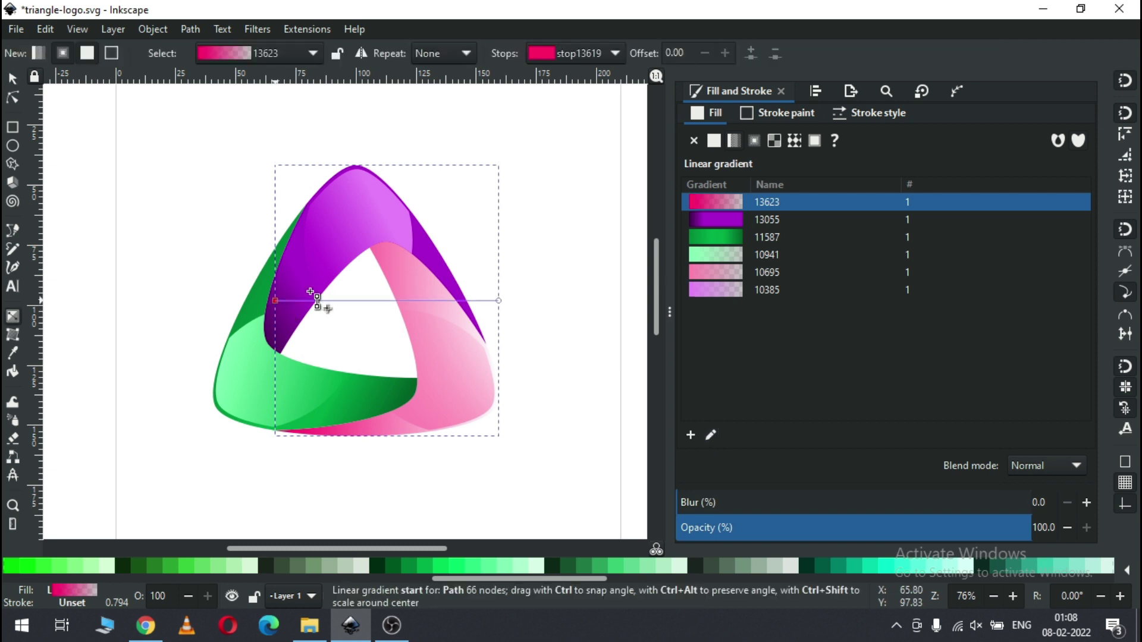
left_click_drag(275, 300, 374, 245)
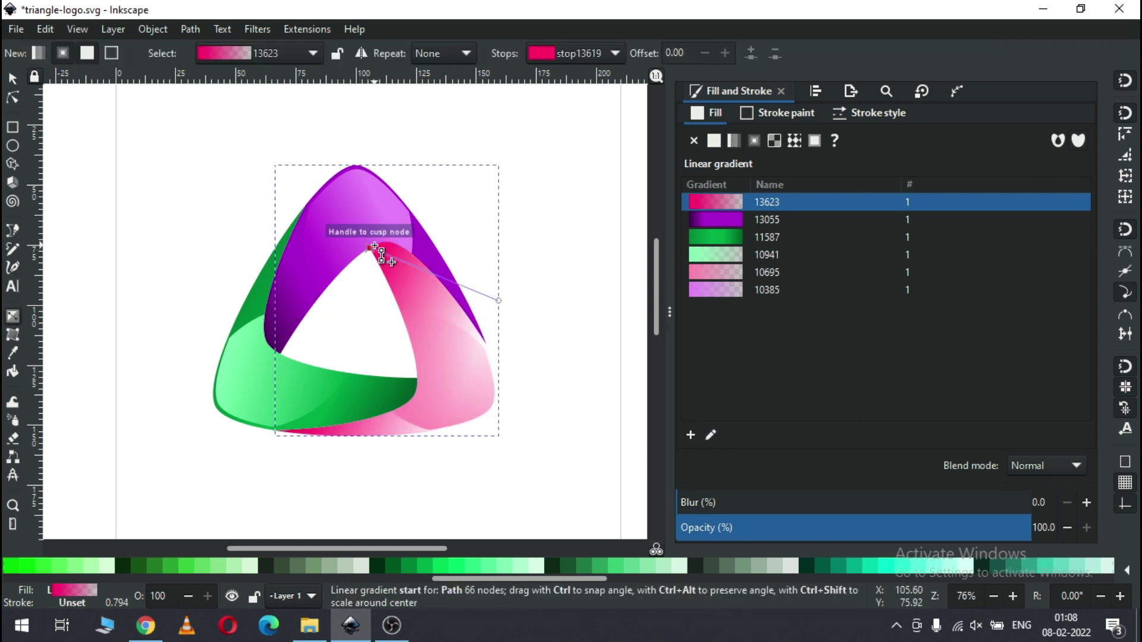
left_click(499, 301)
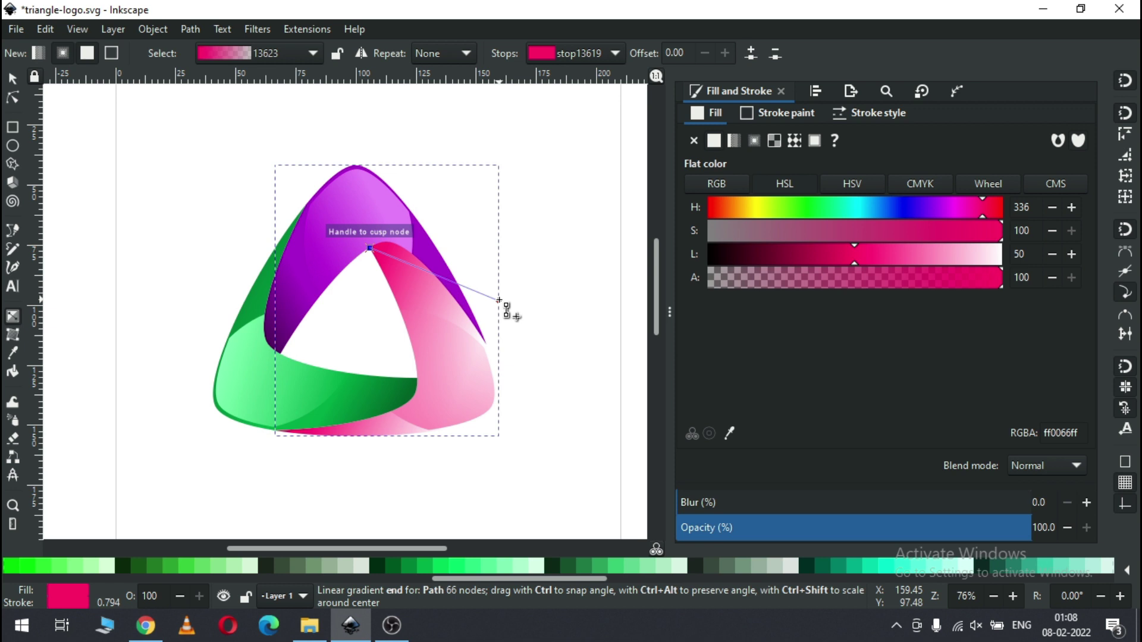
left_click_drag(499, 300, 406, 448)
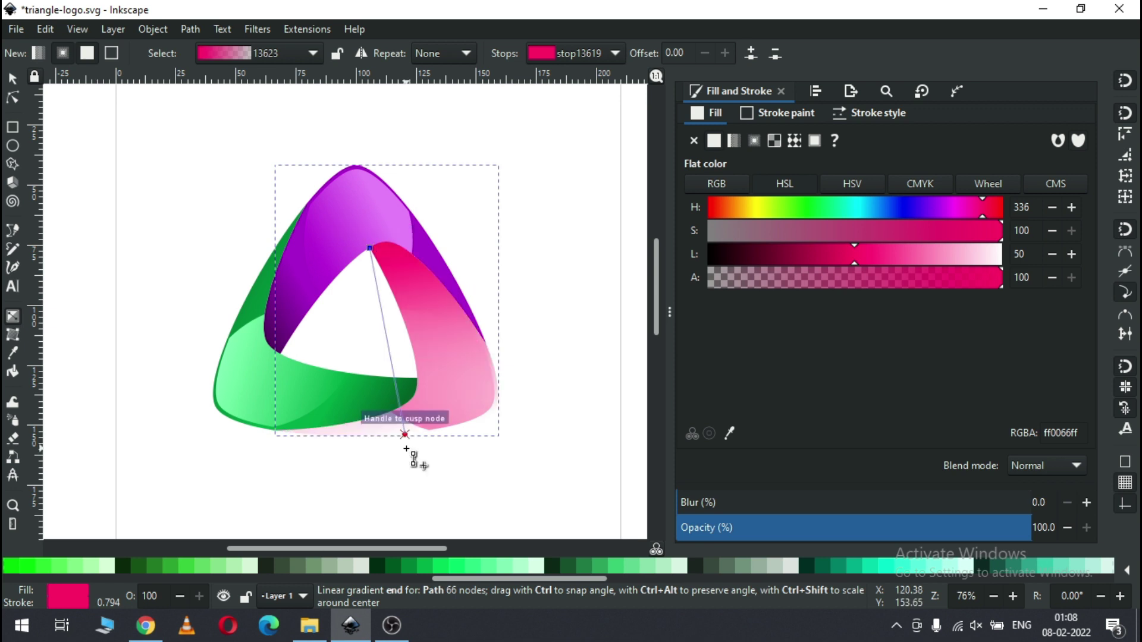
- Make the end stop of the pink-red segment's gradient fully opaque by setting its opacity to 100%
left_click(704, 529)
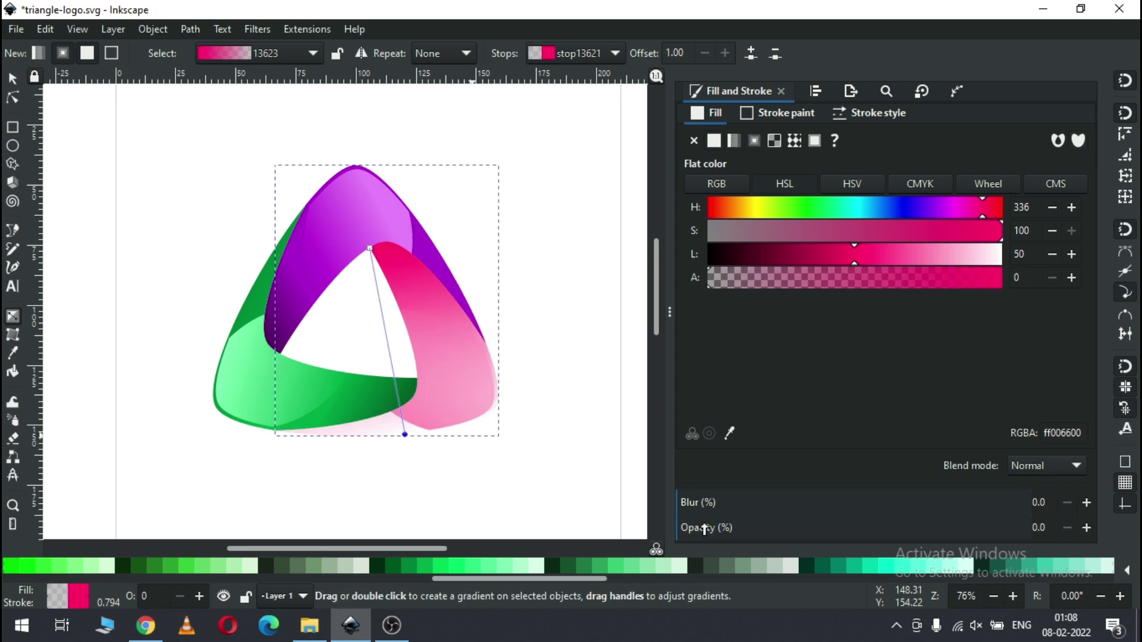
left_click(725, 528)
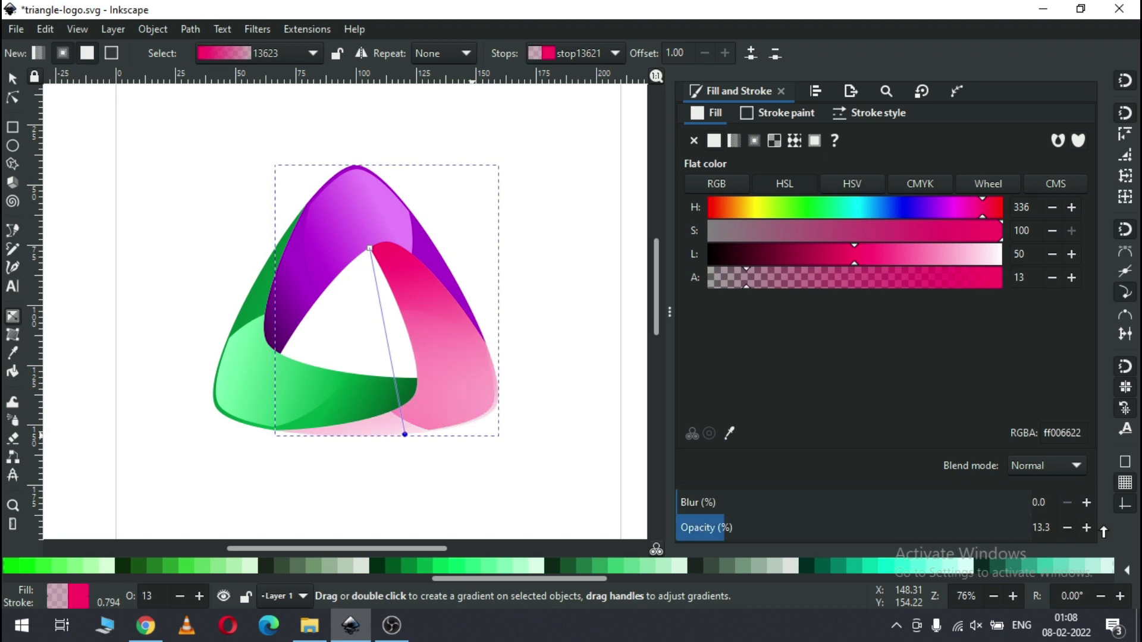
left_click(1020, 528)
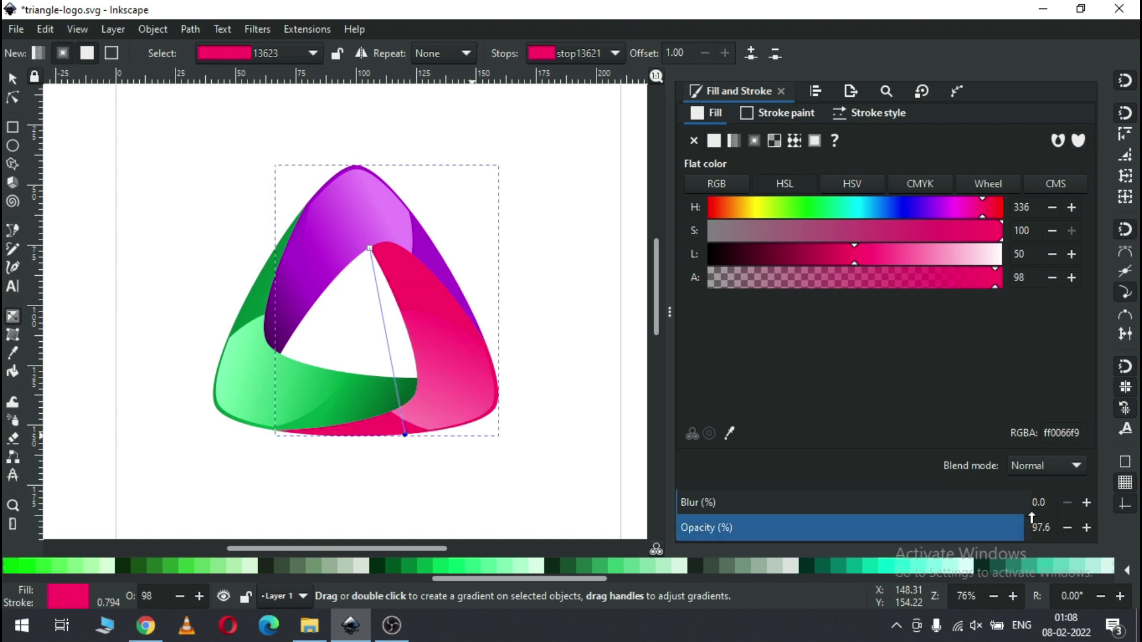
left_click(1032, 524)
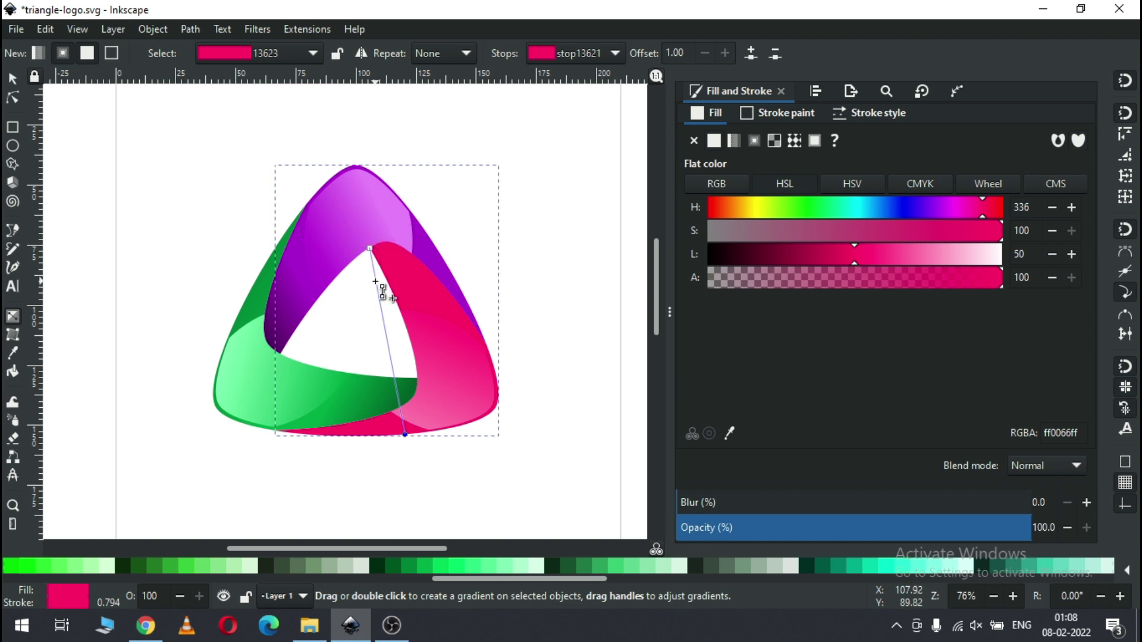
- Add a middle stop to the pink-red gradient and darken the start stop at the inner tip to #8E0039, lightness 28
left_click(371, 250)
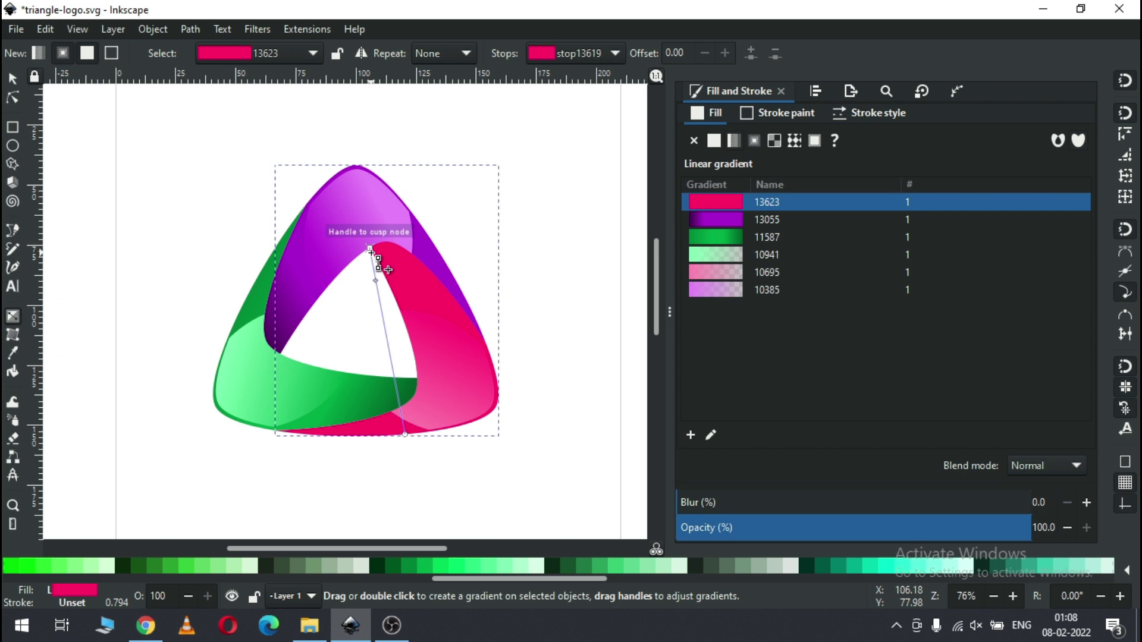
left_click(790, 255)
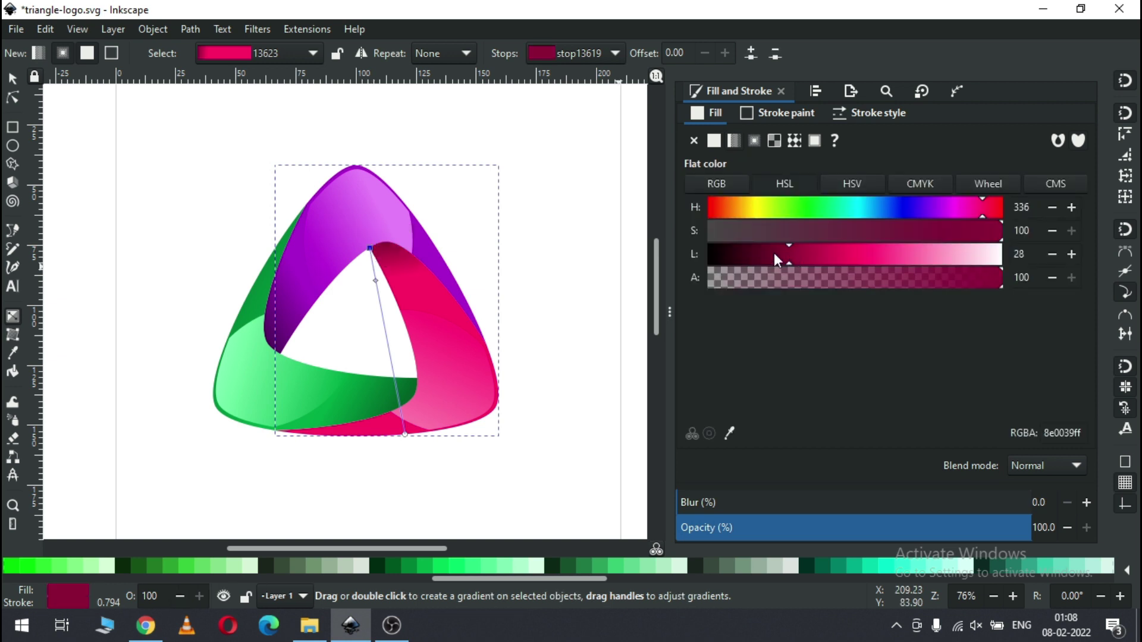
double_click(382, 312)
- Finish the gradient editing, deselect the pink-red segment and save triangle-logo.svg
left_click(12, 79)
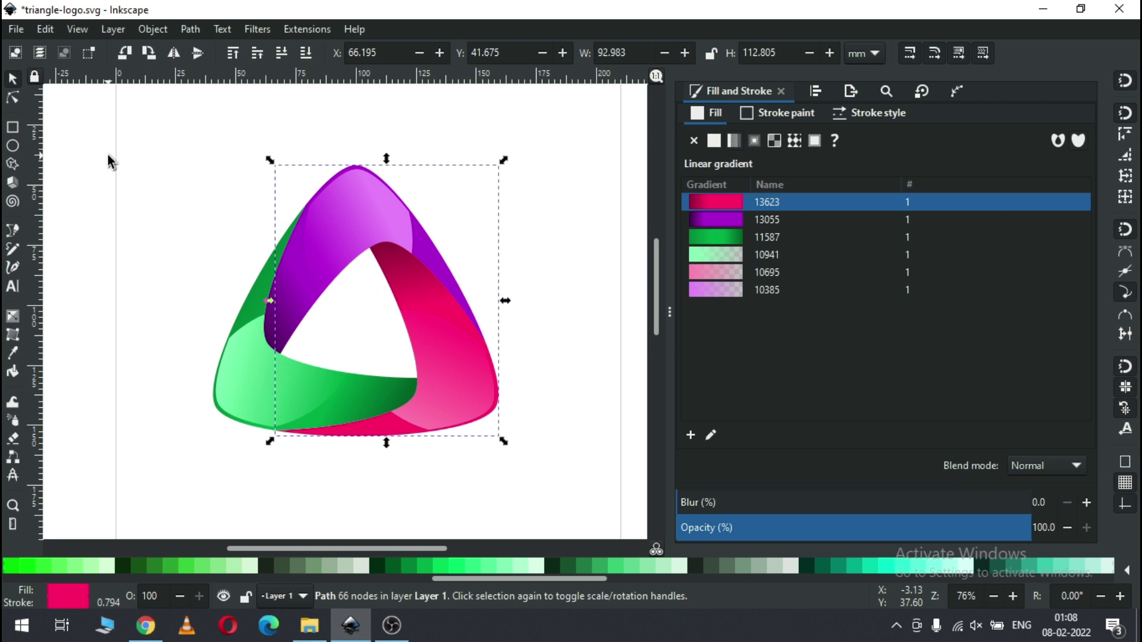
left_click(115, 213)
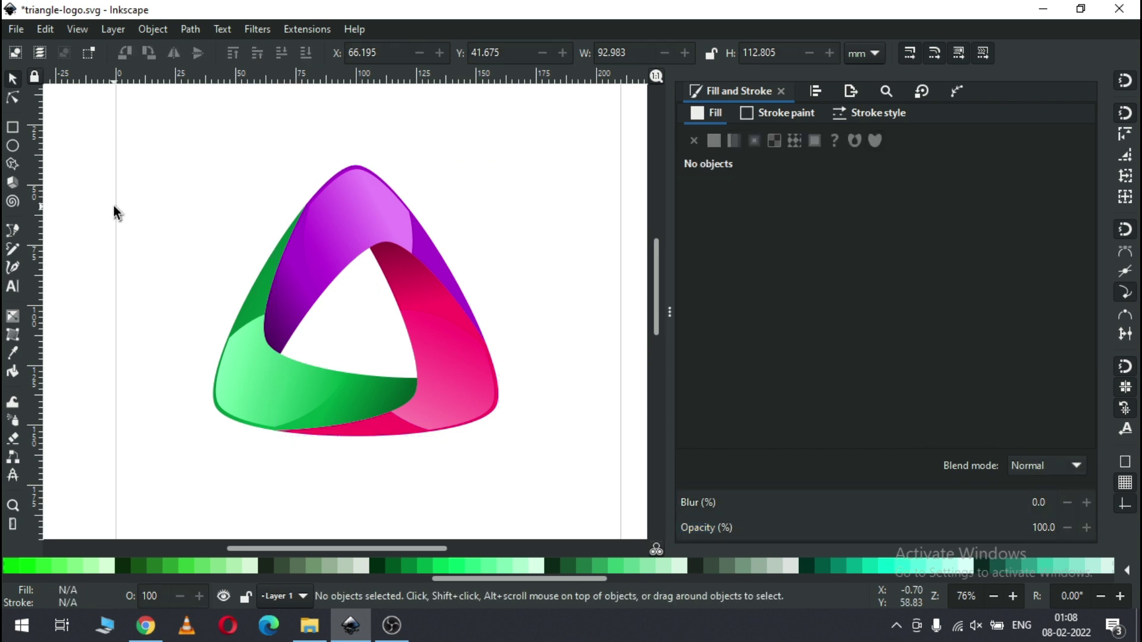
key("ctrl+s")
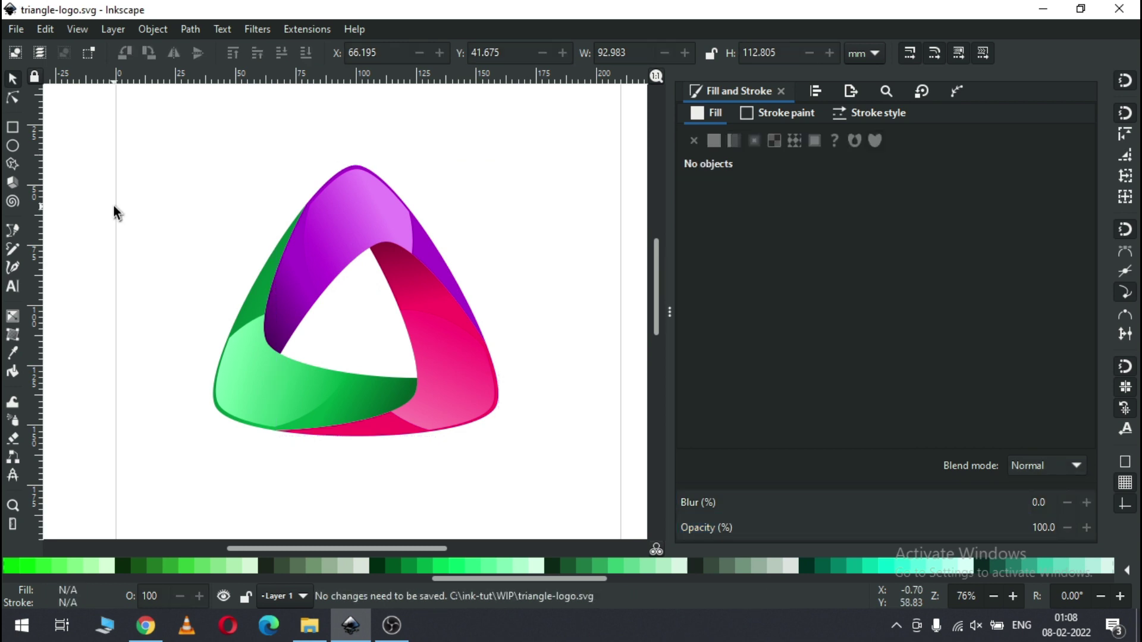